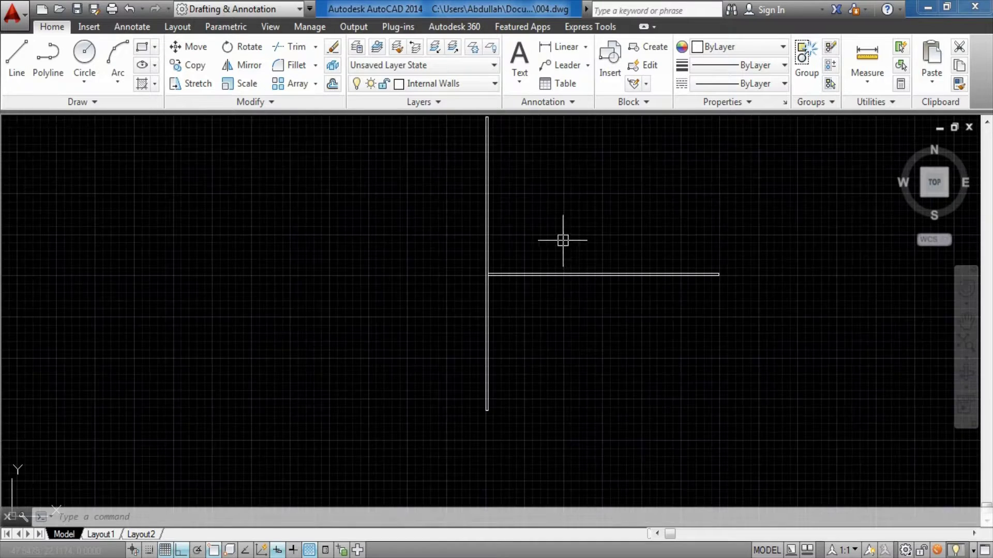
- Draw a 1-unit vertical line rising from the horizontal wall near its corner
{"action": "scroll", "coordinate": [465, 336], "scroll_direction": "up", "scroll_amount": 2}
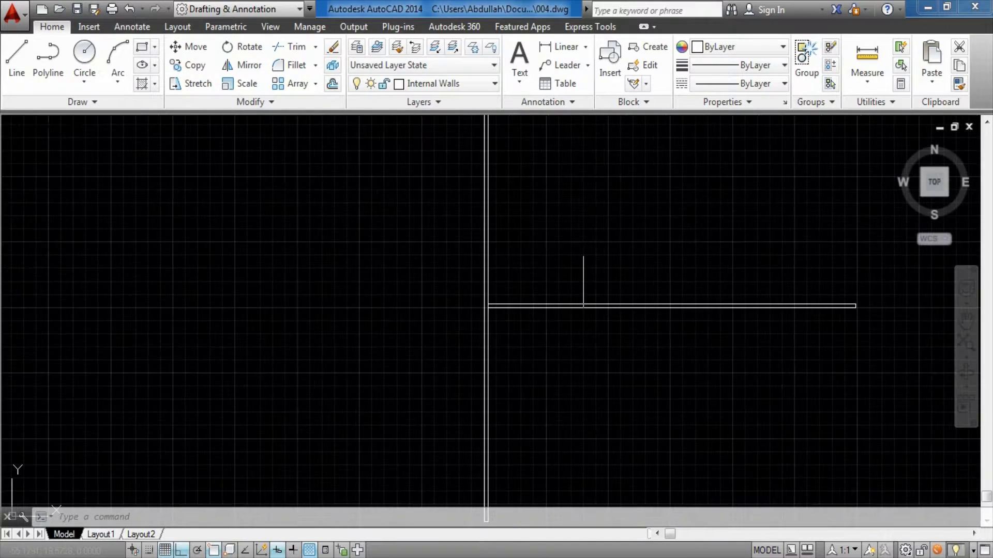
{"action": "scroll", "coordinate": [517, 305], "scroll_direction": "up", "scroll_amount": 2}
{"action": "scroll", "coordinate": [445, 321], "scroll_direction": "up", "scroll_amount": 1}
{"action": "scroll", "coordinate": [421, 348], "scroll_direction": "up", "scroll_amount": 1}
{"action": "middle_click_drag", "start_coordinate": [511, 349], "coordinate": [425, 326]}
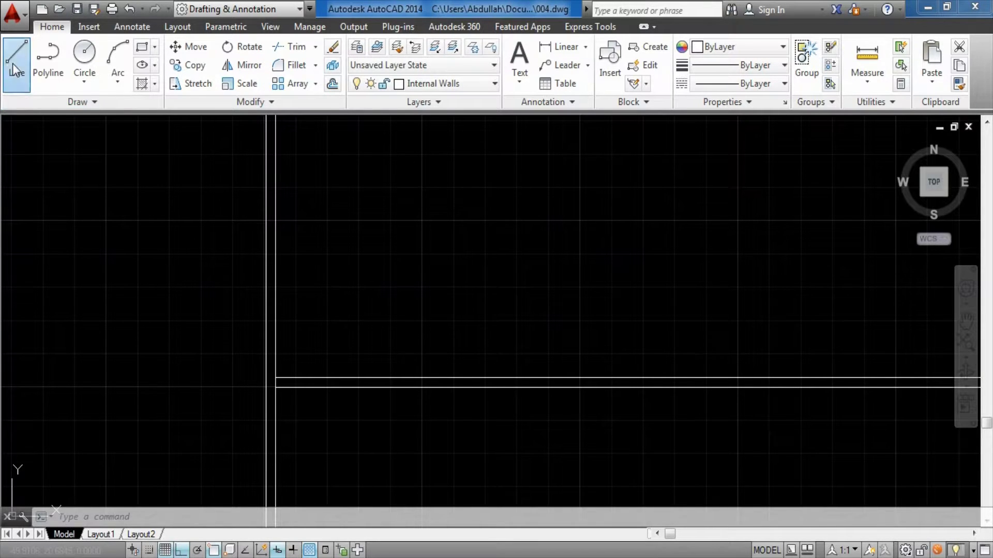
{"action": "left_click", "coordinate": [17, 59]}
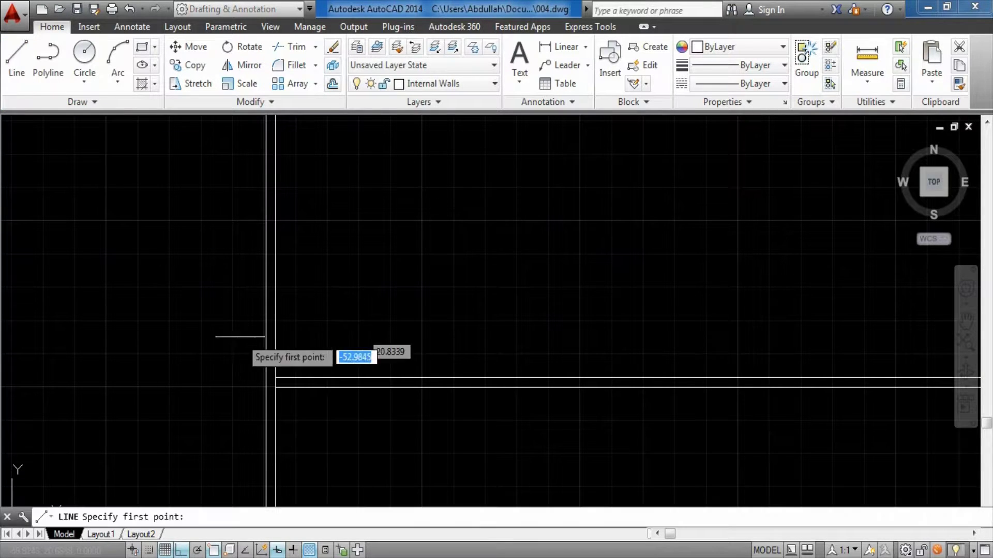
{"action": "left_click", "coordinate": [300, 386]}
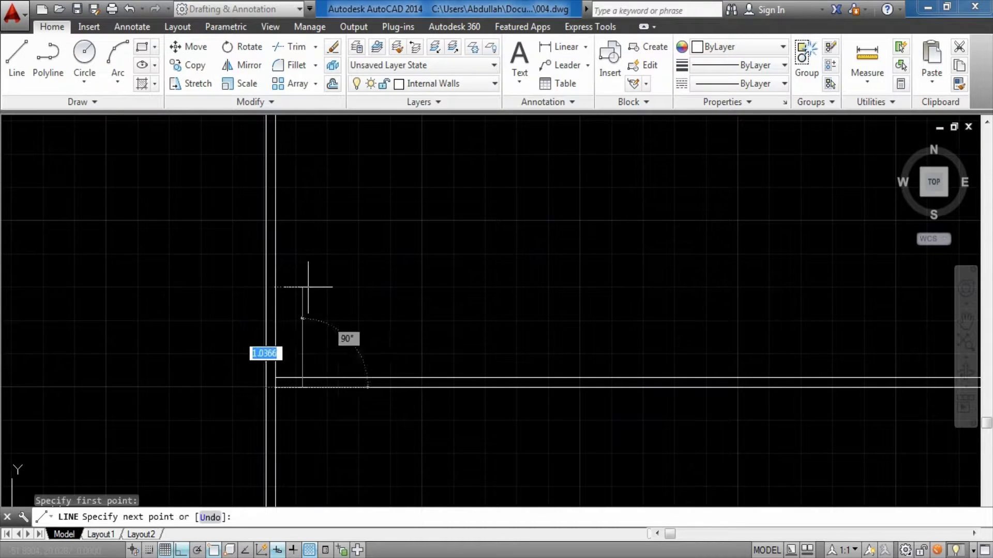
{"action": "type", "text": "1"}
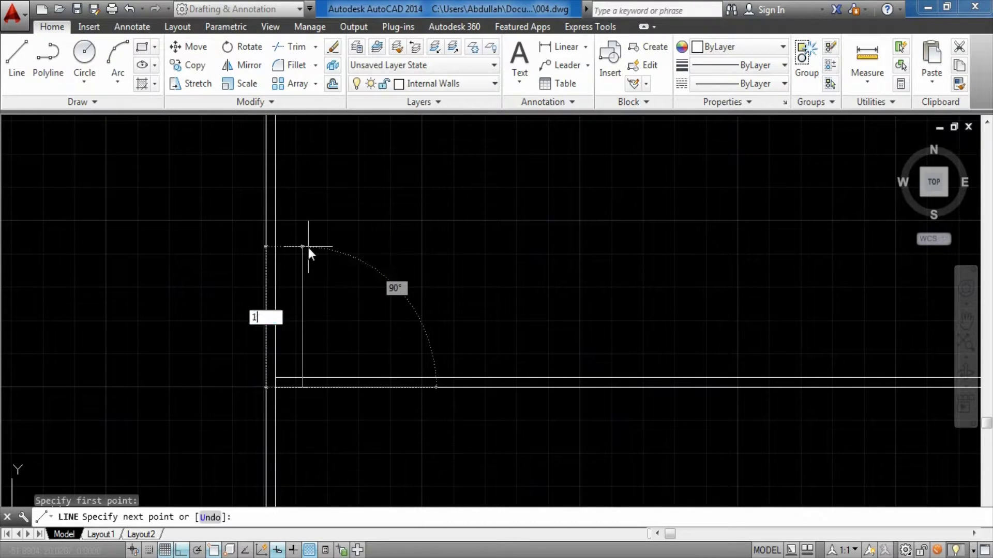
{"action": "key", "text": "Return"}
- Zoom in closer and start the CIRCLE command with C
{"action": "scroll", "coordinate": [297, 455], "scroll_direction": "up", "scroll_amount": 2}
{"action": "scroll", "coordinate": [288, 381], "scroll_direction": "up", "scroll_amount": 2}
{"action": "type", "text": "c"}
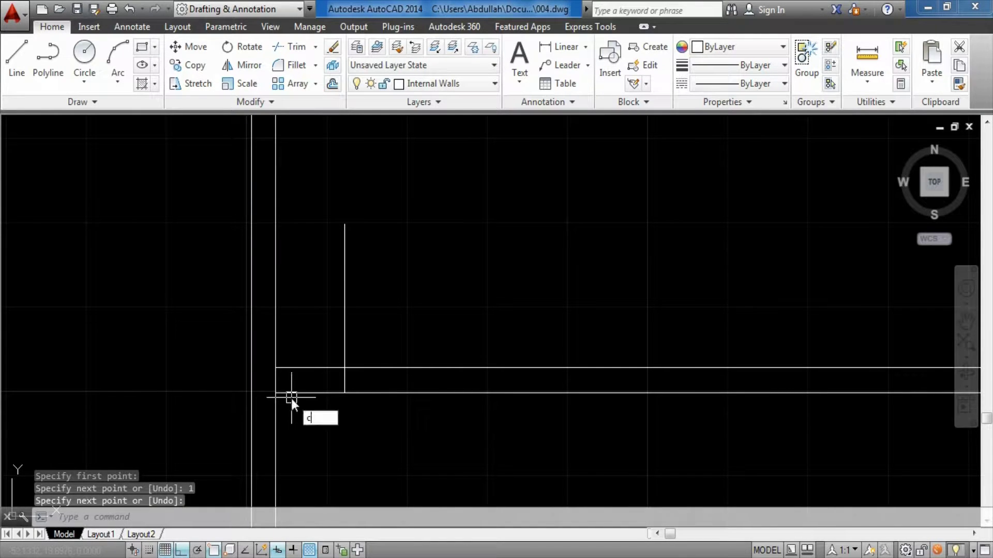
{"action": "key", "text": "Return"}
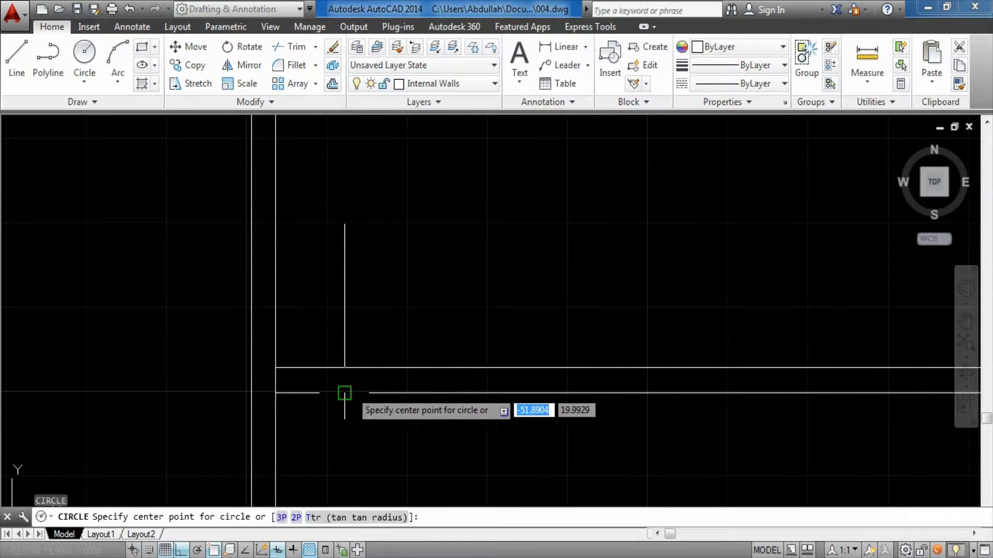
- Draw a circle centred at the leaf's base through its top, trimming its excess and the wall opening
{"action": "left_click", "coordinate": [344, 393]}
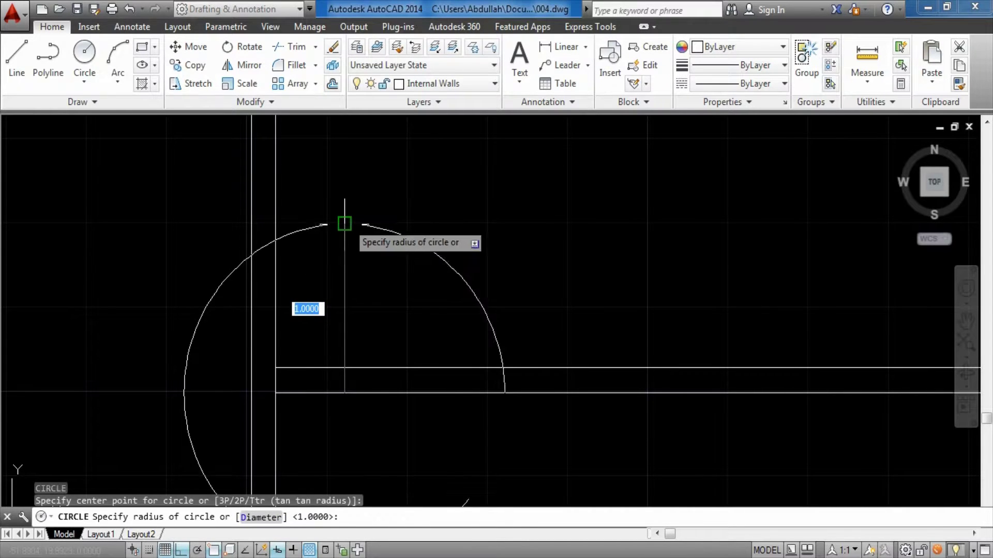
{"action": "left_click", "coordinate": [523, 373]}
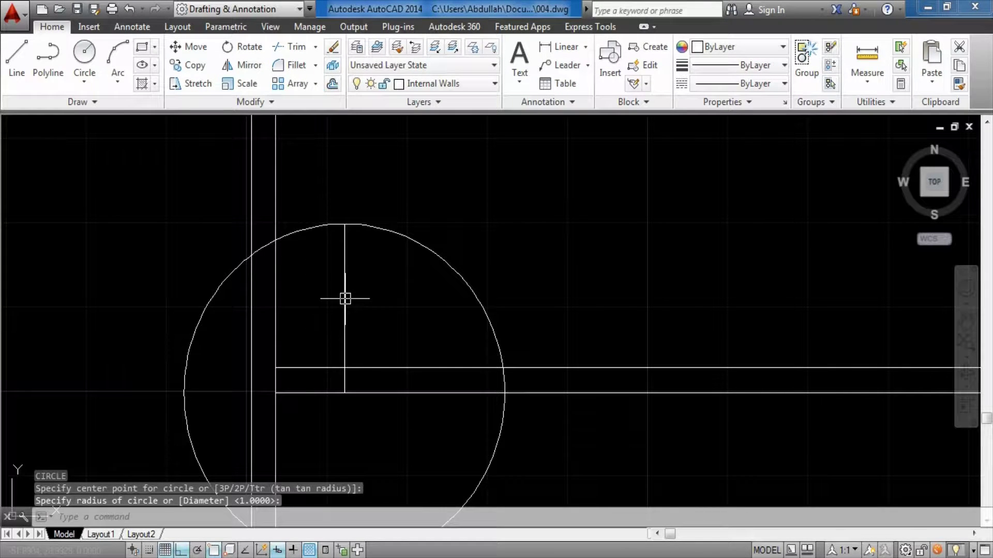
{"action": "type", "text": "tr"}
{"action": "key", "text": "Return"}
{"action": "key", "text": "Return"}
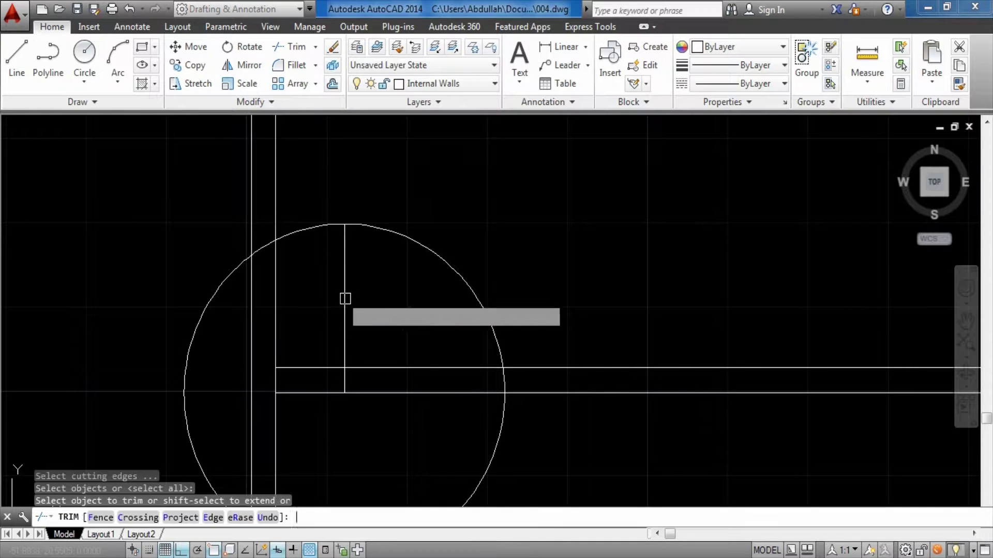
{"action": "left_click", "coordinate": [322, 226]}
{"action": "left_click", "coordinate": [497, 428]}
{"action": "left_click", "coordinate": [446, 331]}
{"action": "left_click", "coordinate": [405, 429]}
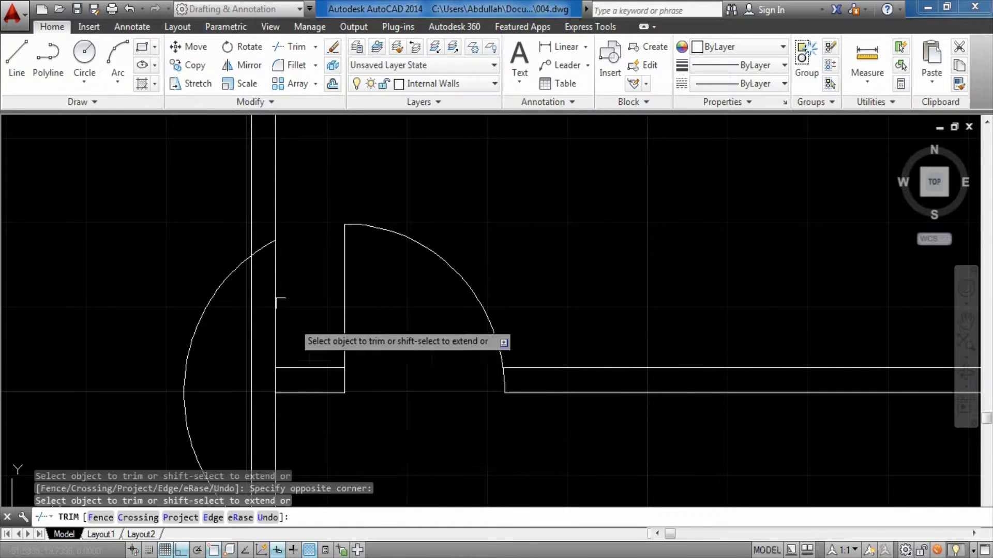
- Erase the leftover left arc of the circle
{"action": "scroll", "coordinate": [343, 290], "scroll_direction": "down", "scroll_amount": 2}
{"action": "middle_click_drag", "start_coordinate": [342, 290], "coordinate": [386, 286]}
{"action": "key", "text": "Escape"}
{"action": "left_click", "coordinate": [317, 306]}
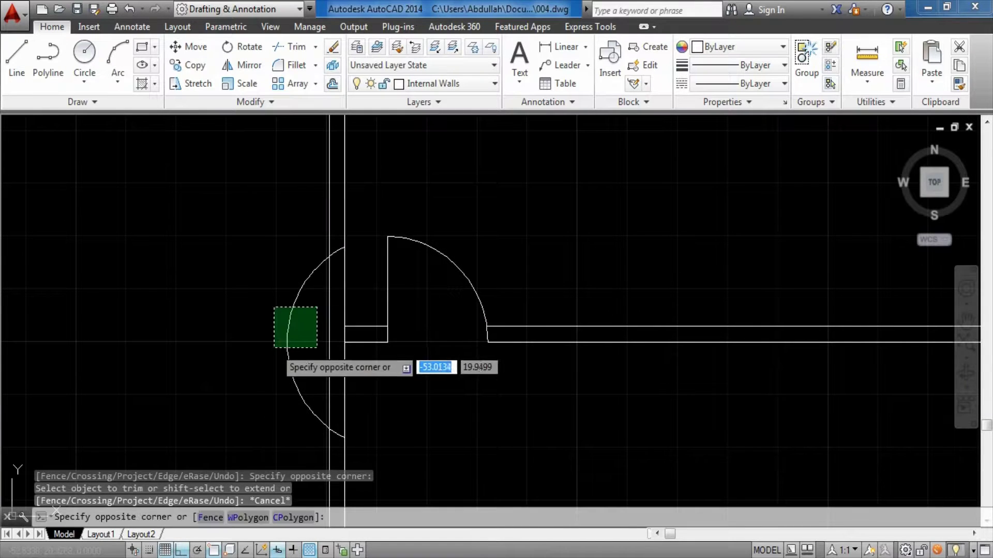
{"action": "left_click", "coordinate": [272, 352]}
{"action": "key", "text": "Delete"}
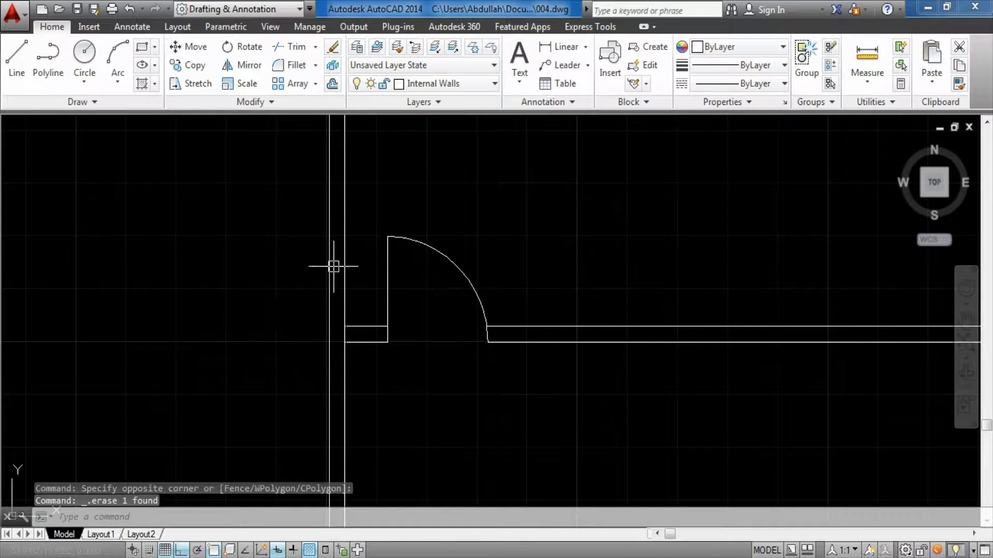
- Select the door's vertical line twice to check it, then clear the selection
{"action": "scroll", "coordinate": [350, 265], "scroll_direction": "up", "scroll_amount": 2}
{"action": "scroll", "coordinate": [382, 290], "scroll_direction": "up", "scroll_amount": 1}
{"action": "left_click", "coordinate": [439, 277]}
{"action": "left_click", "coordinate": [385, 306]}
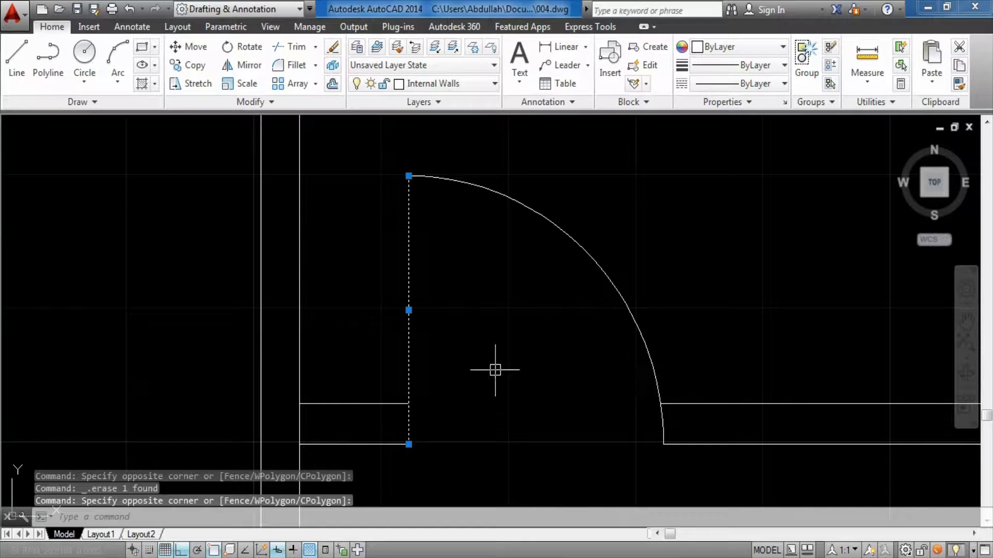
{"action": "key", "text": "Escape"}
{"action": "left_click", "coordinate": [437, 290]}
{"action": "left_click", "coordinate": [406, 307]}
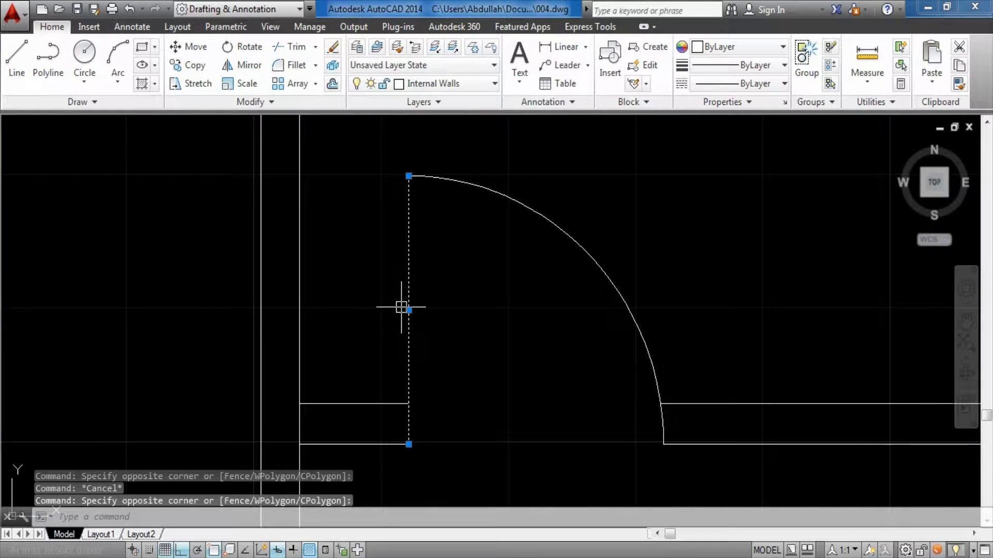
{"action": "key", "text": "Escape"}
- Offset the door leaf line 0.05 units to its right
{"action": "type", "text": "o"}
{"action": "key", "text": "Return"}
{"action": "type", "text": "0.05"}
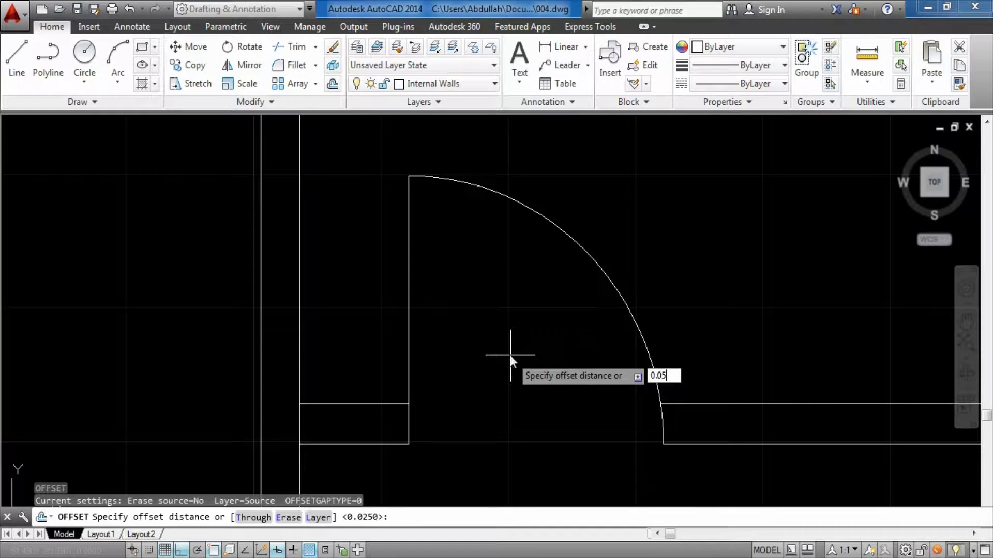
{"action": "key", "text": "Return"}
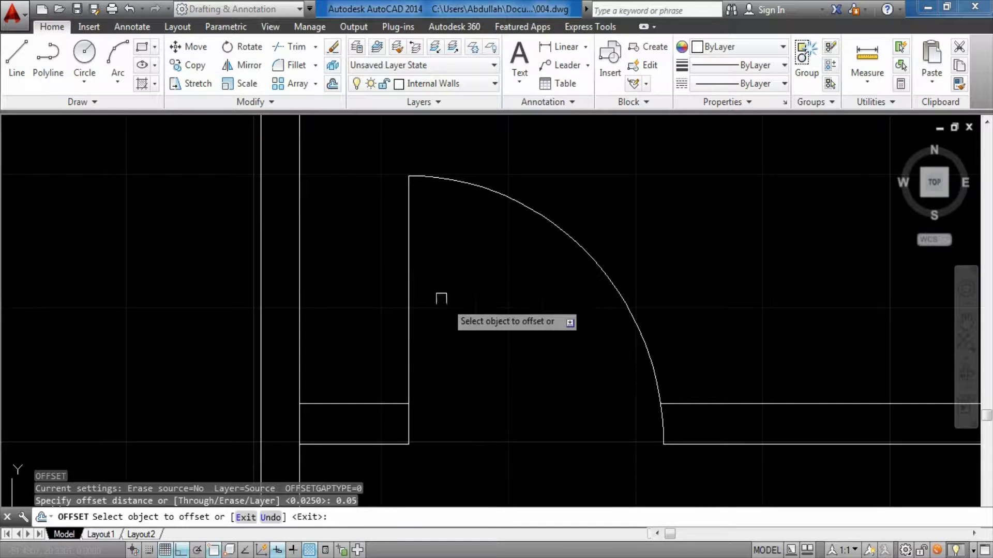
{"action": "left_click", "coordinate": [408, 269]}
{"action": "left_click", "coordinate": [471, 273]}
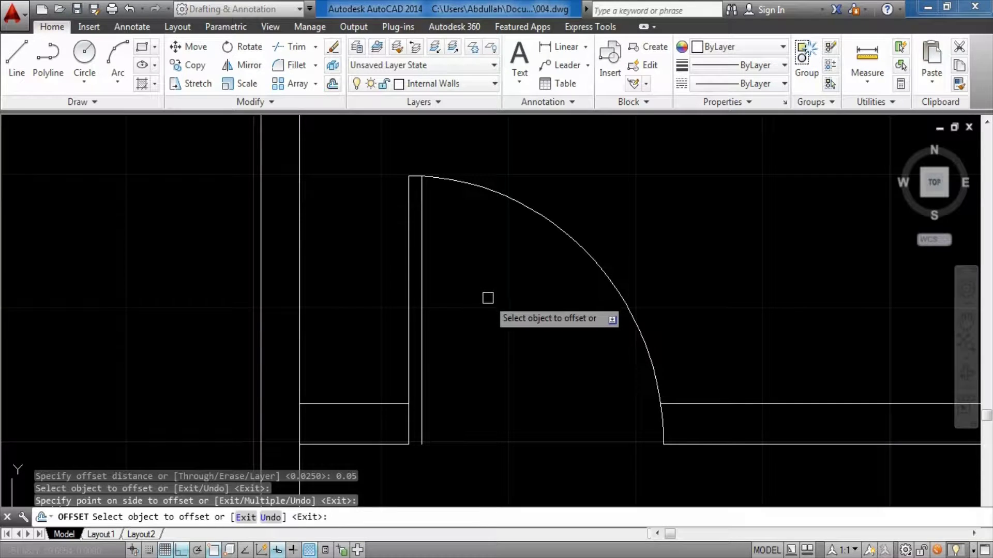
{"action": "key", "text": "Escape"}
- Zoom in and start a new LINE command
{"action": "scroll", "coordinate": [389, 422], "scroll_direction": "up", "scroll_amount": 1}
{"action": "scroll", "coordinate": [389, 422], "scroll_direction": "up", "scroll_amount": 1}
{"action": "type", "text": "l"}
{"action": "key", "text": "Return"}
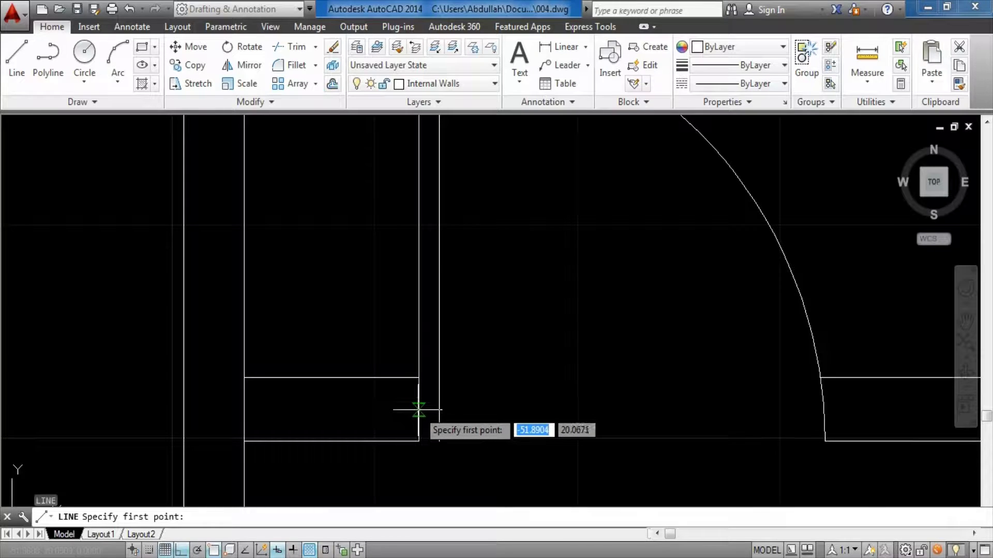
- Cap the leaf's base with a short line, trimming the overhang past the second leaf line
{"action": "left_click", "coordinate": [418, 412]}
{"action": "left_click", "coordinate": [499, 409]}
{"action": "key", "text": "Escape"}
{"action": "key", "text": "Escape"}
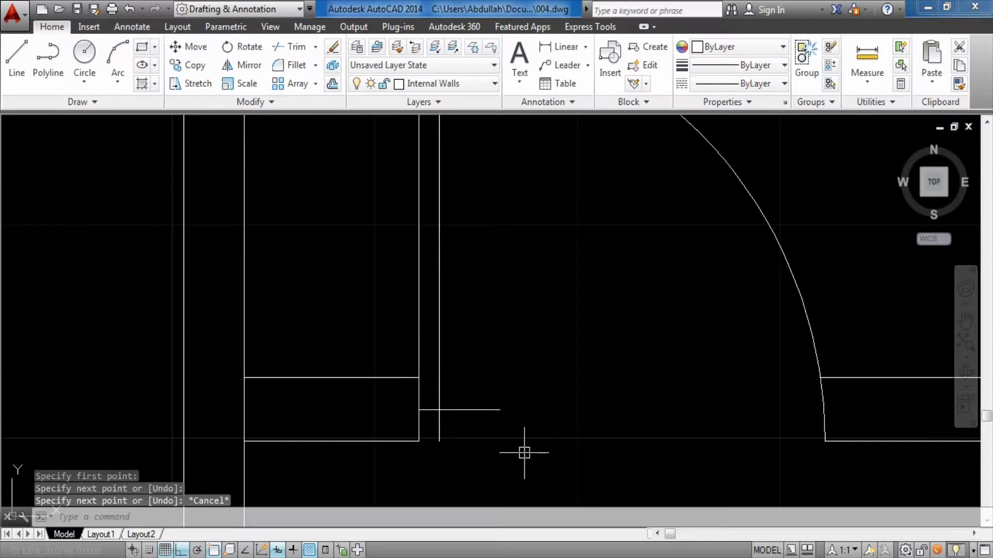
{"action": "type", "text": "tr"}
{"action": "key", "text": "Return"}
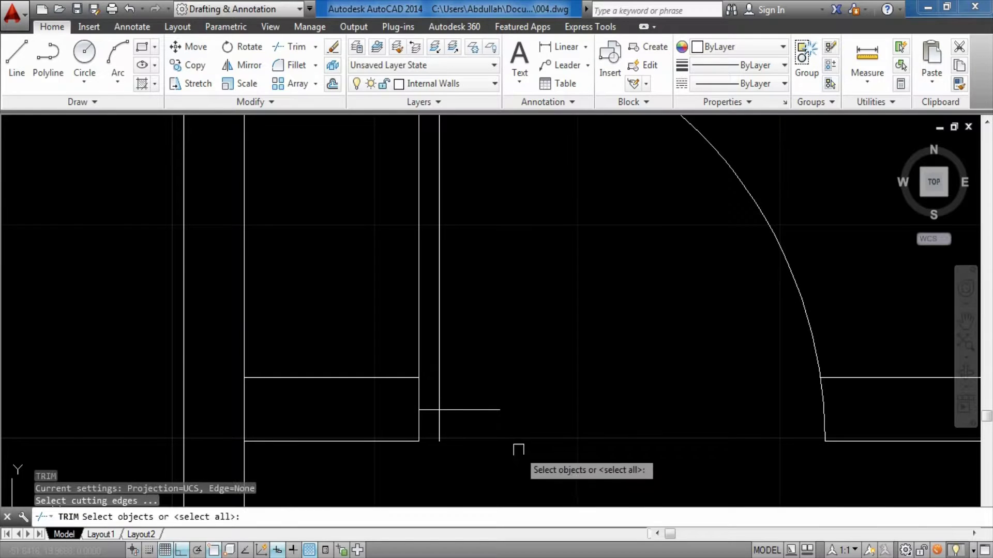
{"action": "key", "text": "Return"}
{"action": "left_click", "coordinate": [491, 410]}
{"action": "key", "text": "Escape"}
{"action": "scroll", "coordinate": [543, 443], "scroll_direction": "down", "scroll_amount": 4}
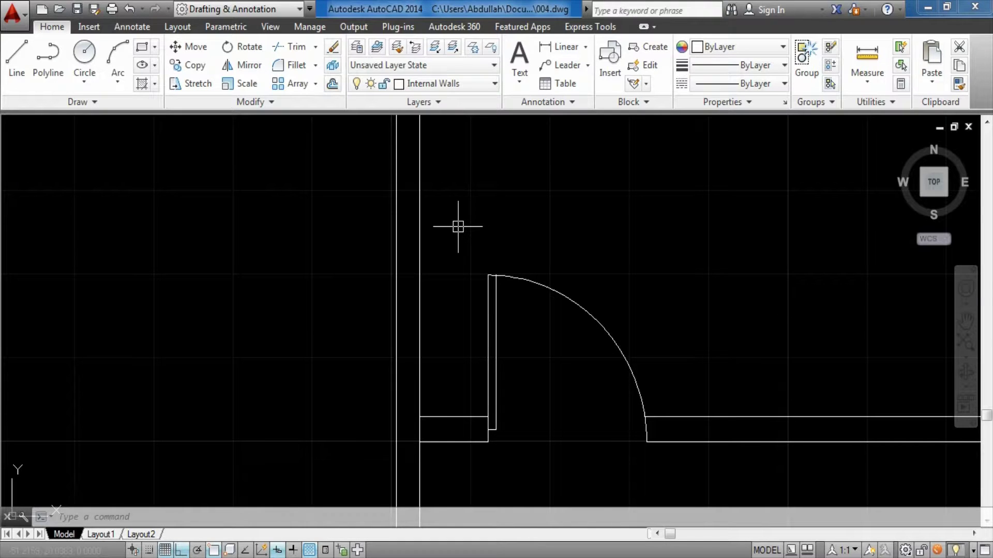
- Turn the door leaf and swing arc into block door1, redefining the existing block
{"action": "left_click", "coordinate": [458, 226]}
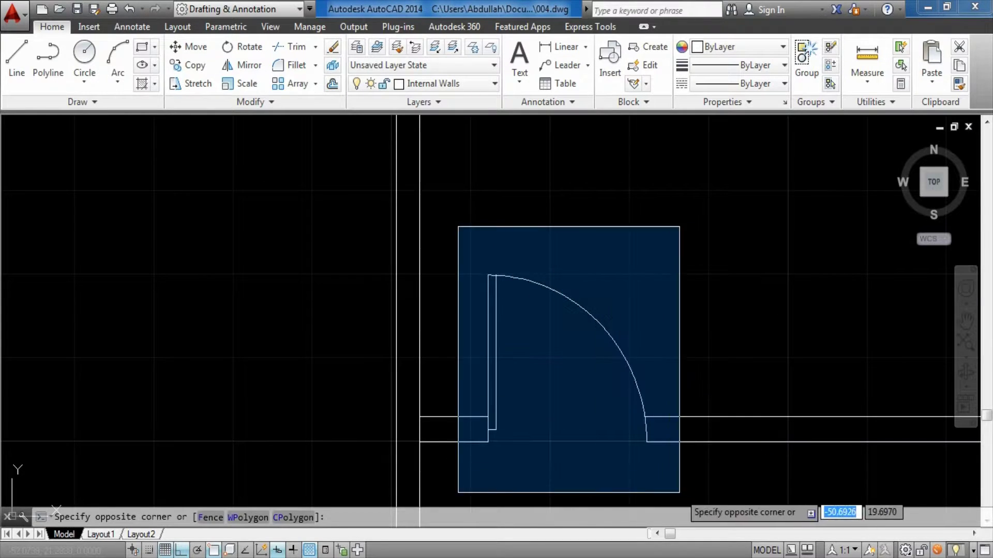
{"action": "left_click", "coordinate": [738, 482]}
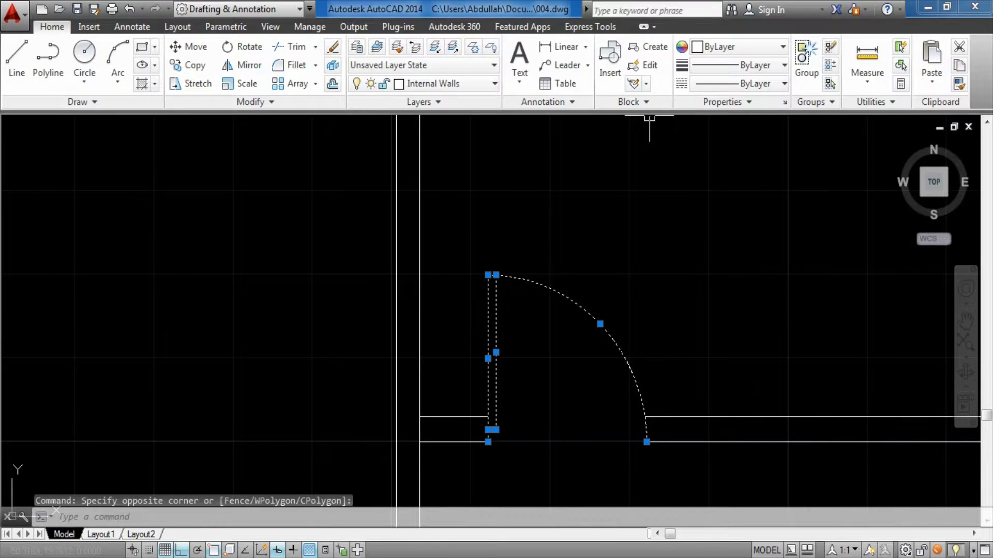
{"action": "left_click", "coordinate": [654, 48]}
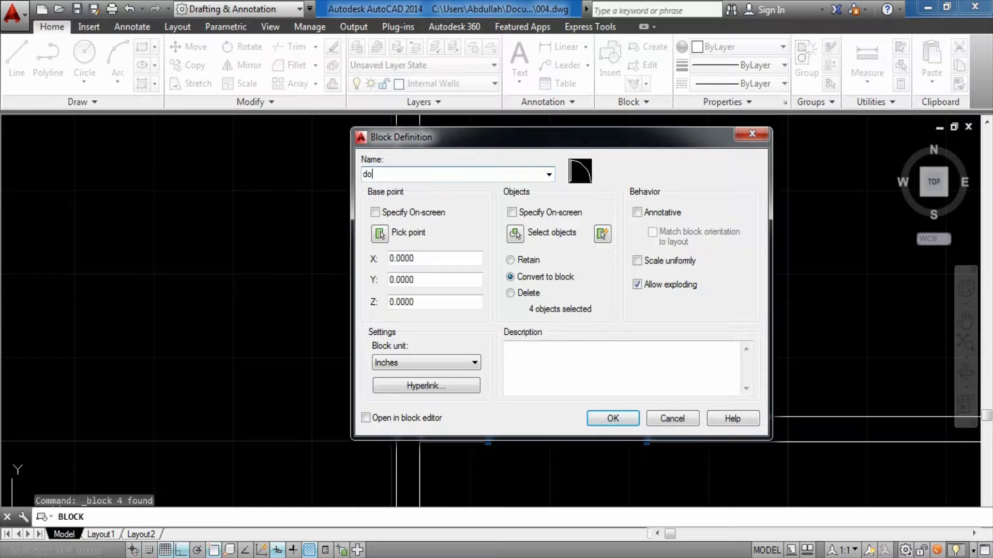
{"action": "type", "text": "door1"}
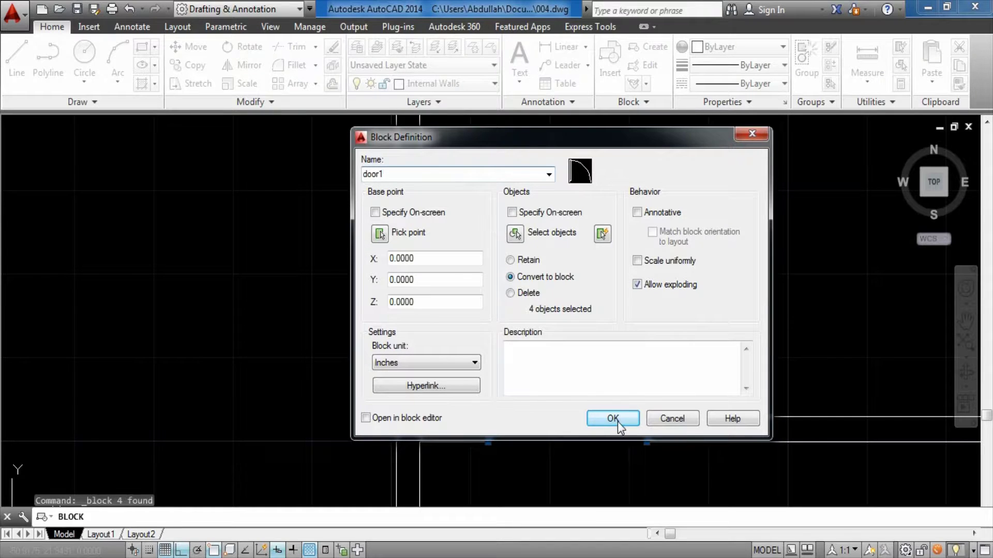
{"action": "left_click", "coordinate": [612, 418]}
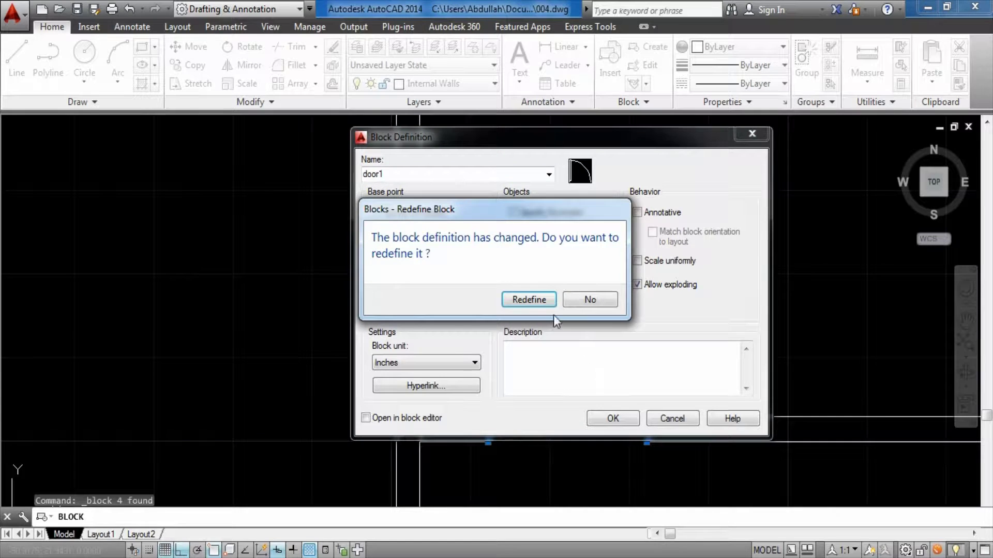
{"action": "left_click", "coordinate": [539, 300]}
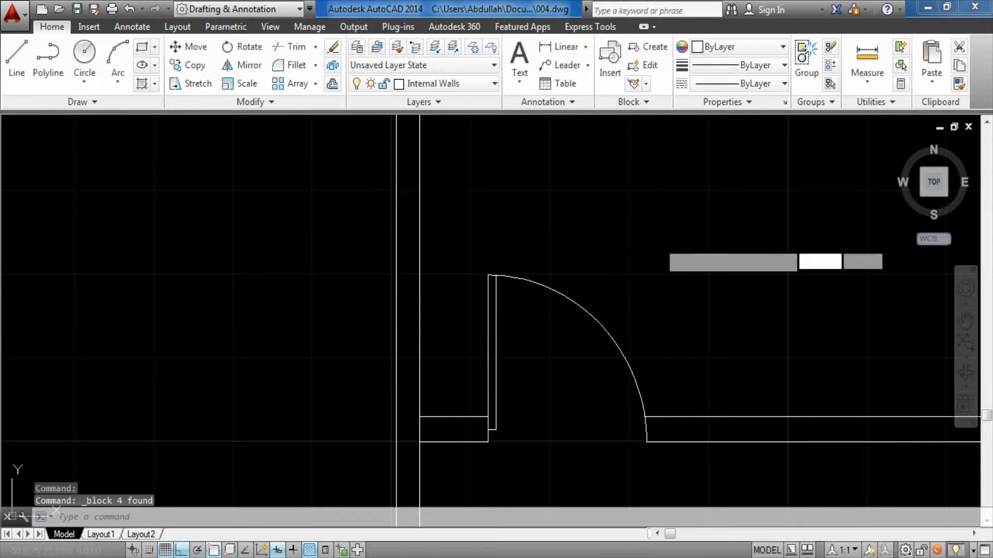
{"action": "left_click", "coordinate": [464, 337]}
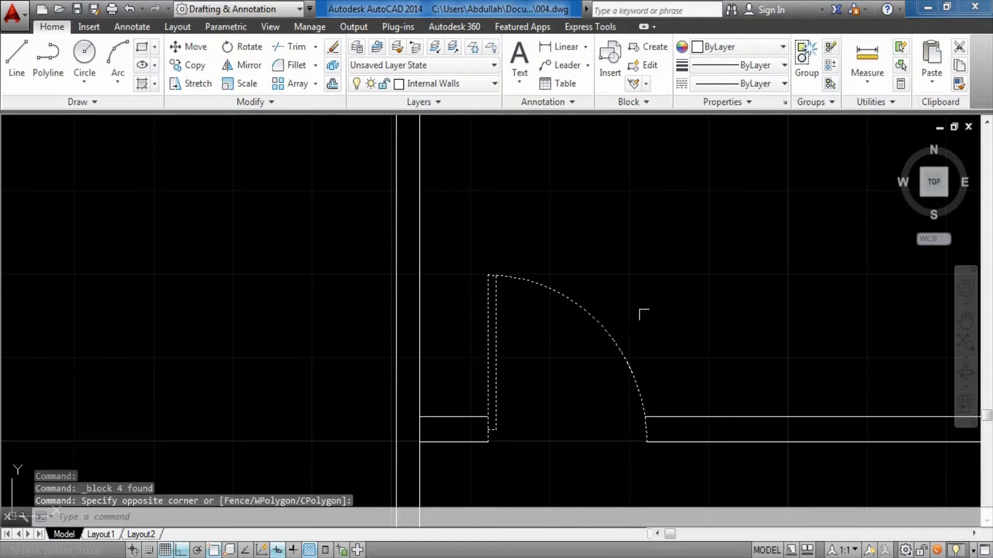
- Mirror the door1 block about a vertical line through the arc end, keeping the original
{"action": "key", "text": "Escape"}
{"action": "left_click", "coordinate": [651, 246]}
{"action": "left_click", "coordinate": [565, 299]}
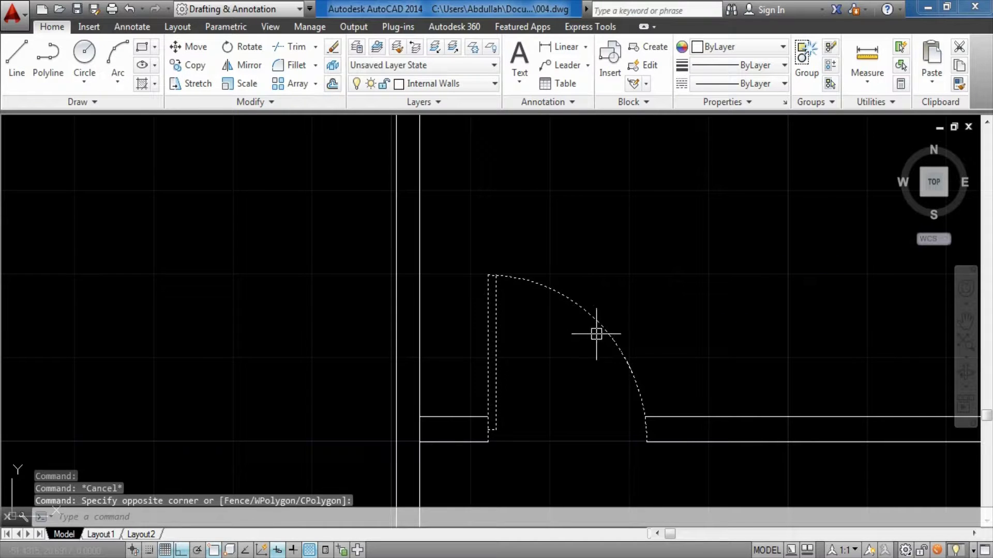
{"action": "type", "text": "n"}
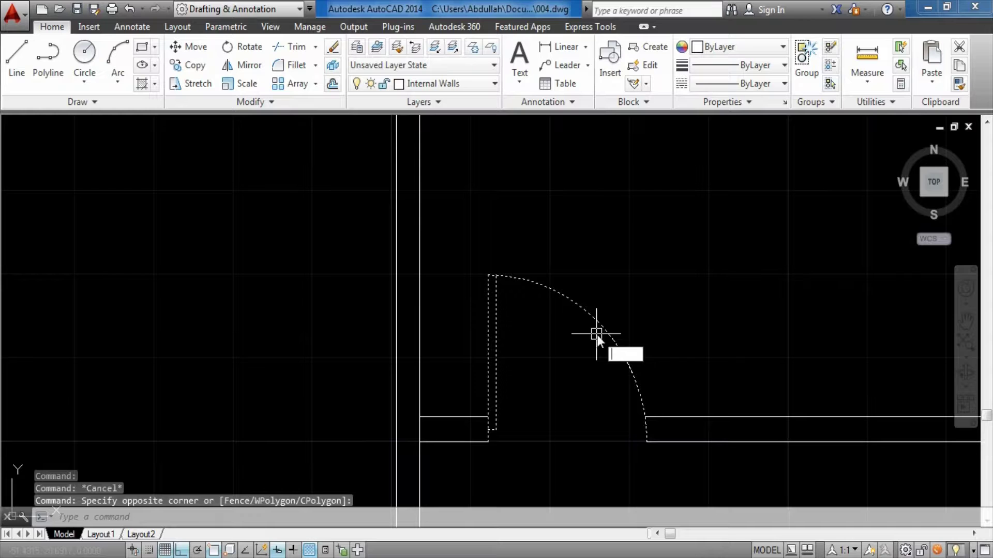
{"action": "key", "text": "Return"}
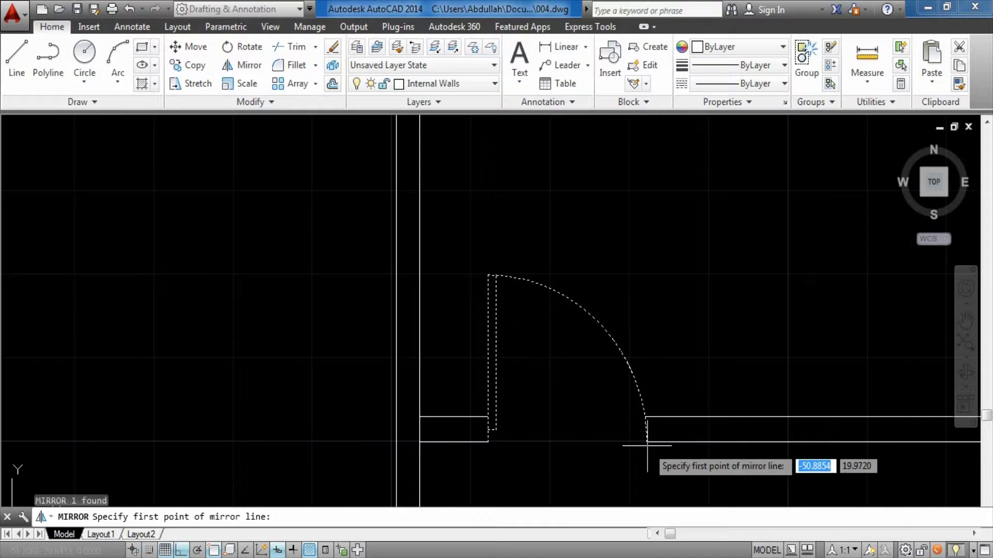
{"action": "left_click", "coordinate": [647, 426]}
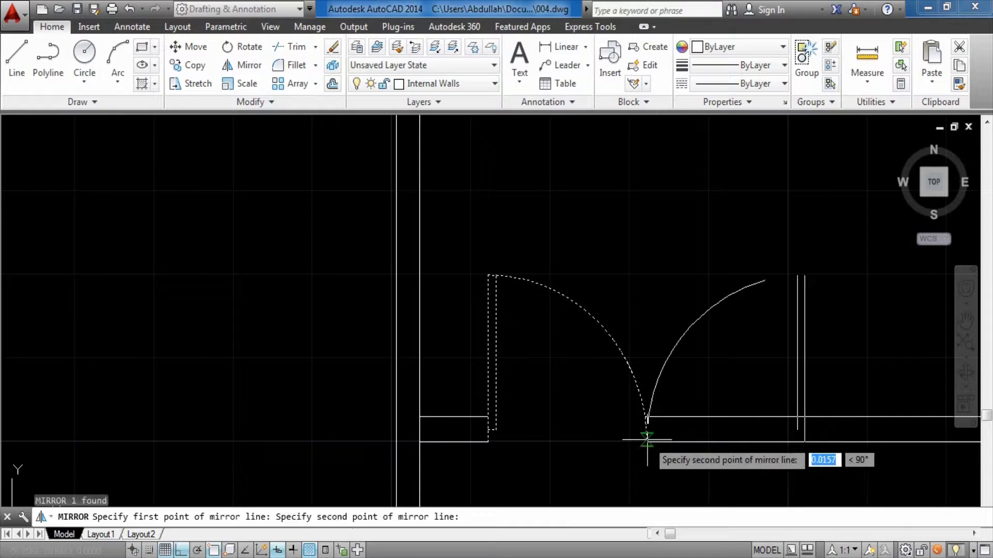
{"action": "left_click", "coordinate": [691, 163]}
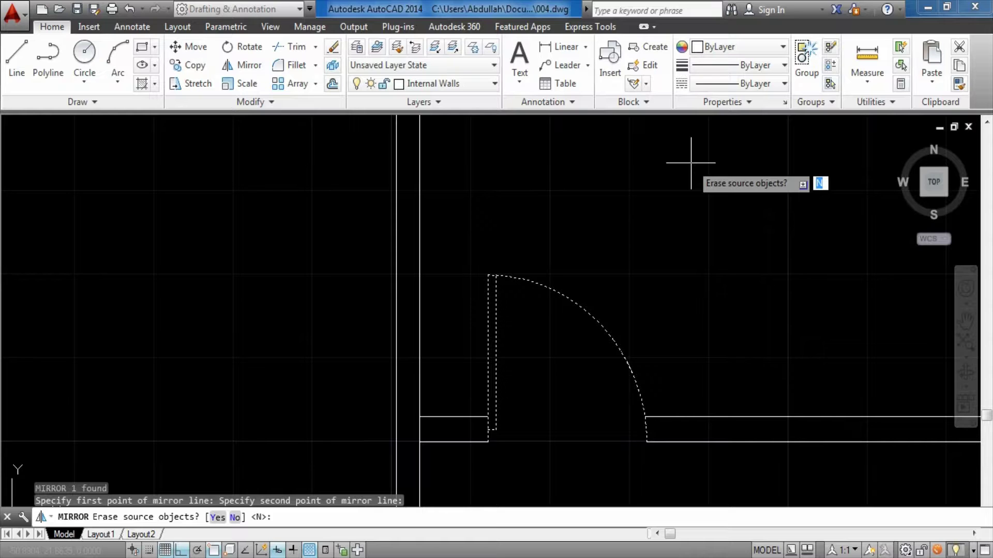
{"action": "key", "text": "Return"}
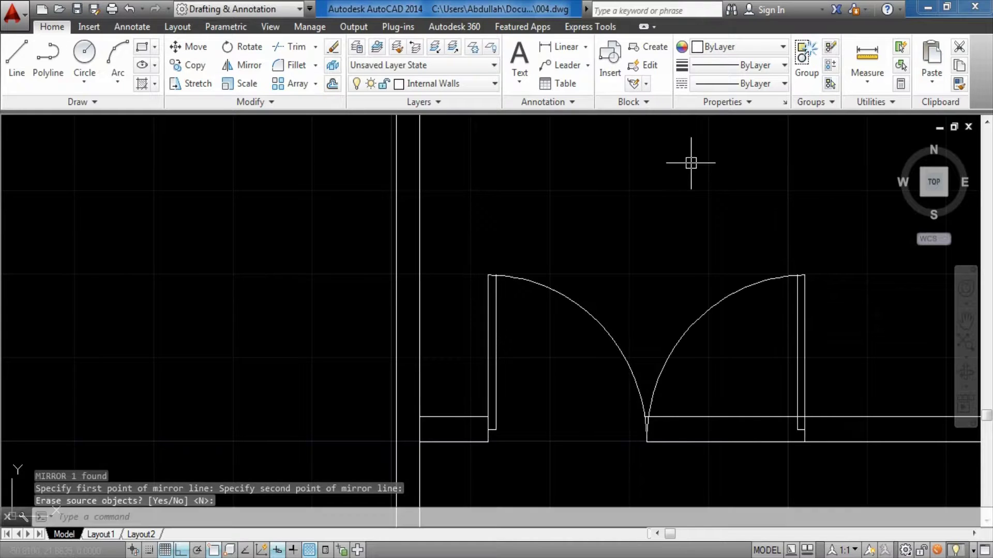
- Trim the wall line crossing the right side of the door opening
{"action": "type", "text": "n"}
{"action": "key", "text": "Return"}
{"action": "type", "text": "tr"}
{"action": "key", "text": "Return"}
{"action": "key", "text": "Return"}
{"action": "scroll", "coordinate": [762, 397], "scroll_direction": "up", "scroll_amount": 3}
{"action": "left_click_drag", "start_coordinate": [680, 246], "coordinate": [633, 326]}
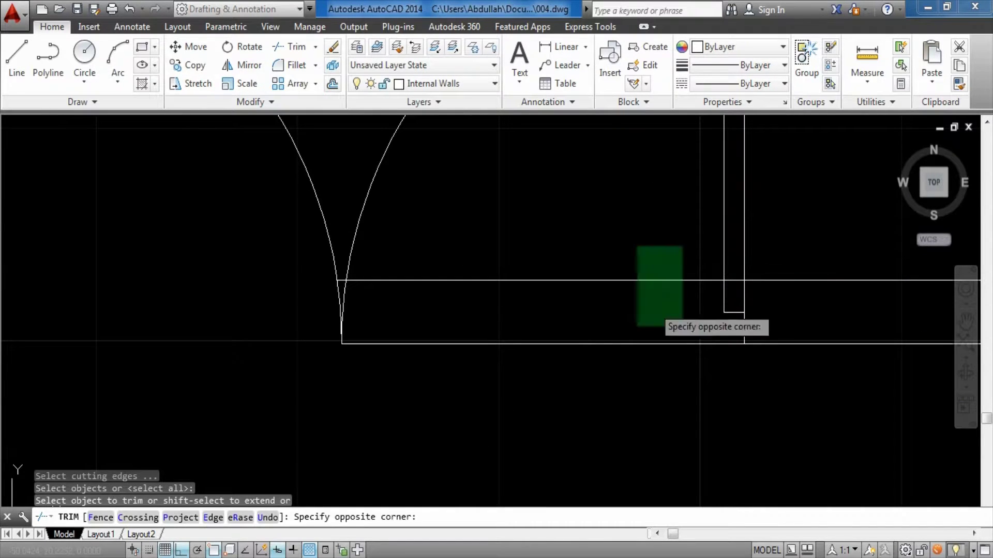
{"action": "scroll", "coordinate": [774, 353], "scroll_direction": "up", "scroll_amount": 2}
{"action": "scroll", "coordinate": [773, 353], "scroll_direction": "down", "scroll_amount": 2}
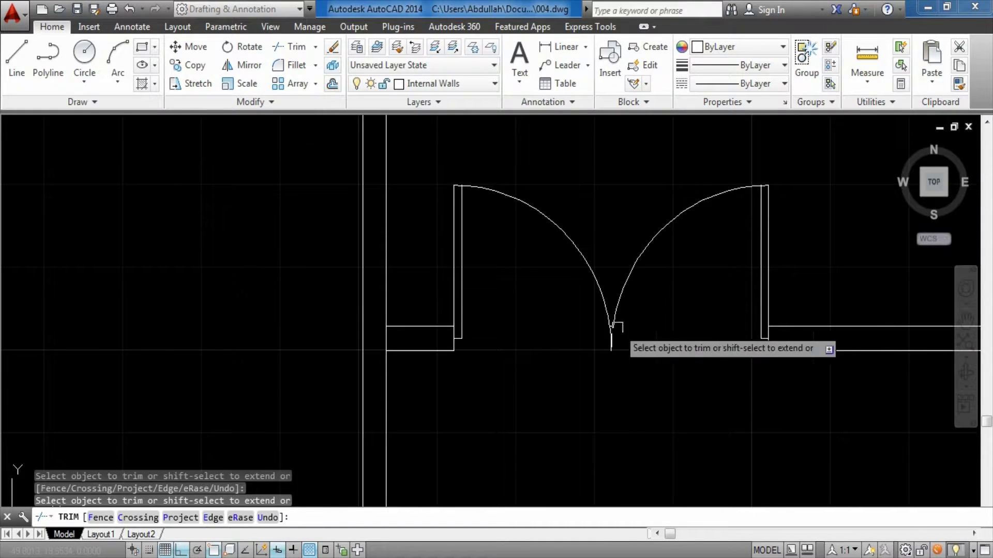
{"action": "key", "text": "Escape"}
- Erase the short leftover line in the opening, then open door1 for block editing
{"action": "left_click", "coordinate": [565, 294]}
{"action": "left_click", "coordinate": [734, 406]}
{"action": "key", "text": "Delete"}
{"action": "scroll", "coordinate": [727, 402], "scroll_direction": "down", "scroll_amount": 4}
{"action": "scroll", "coordinate": [642, 349], "scroll_direction": "up", "scroll_amount": 3}
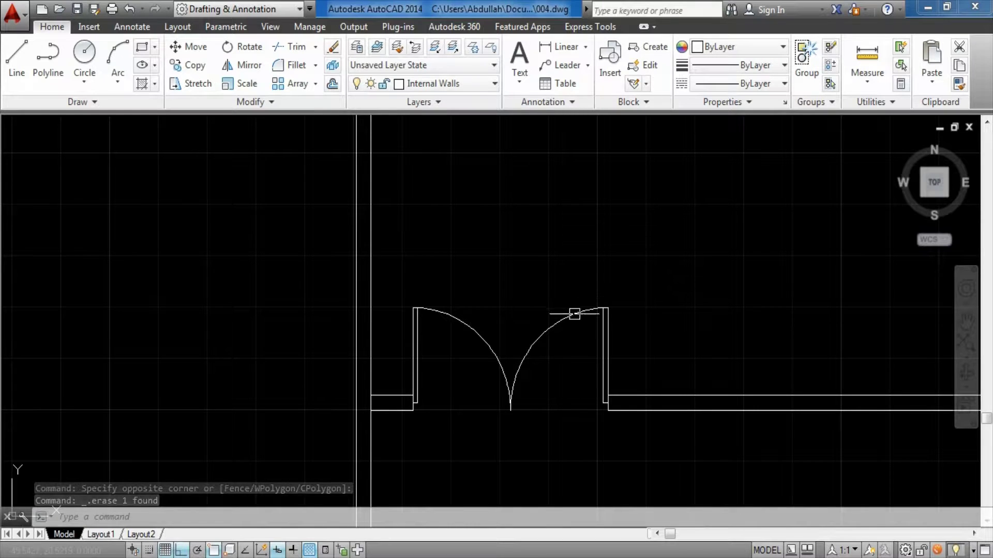
{"action": "scroll", "coordinate": [518, 376], "scroll_direction": "down", "scroll_amount": 2}
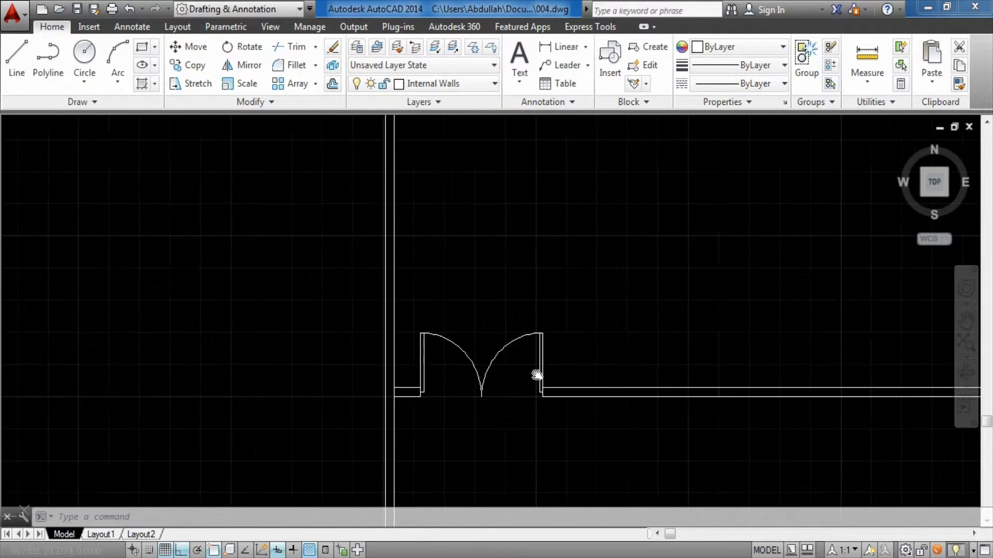
{"action": "scroll", "coordinate": [530, 354], "scroll_direction": "up", "scroll_amount": 2}
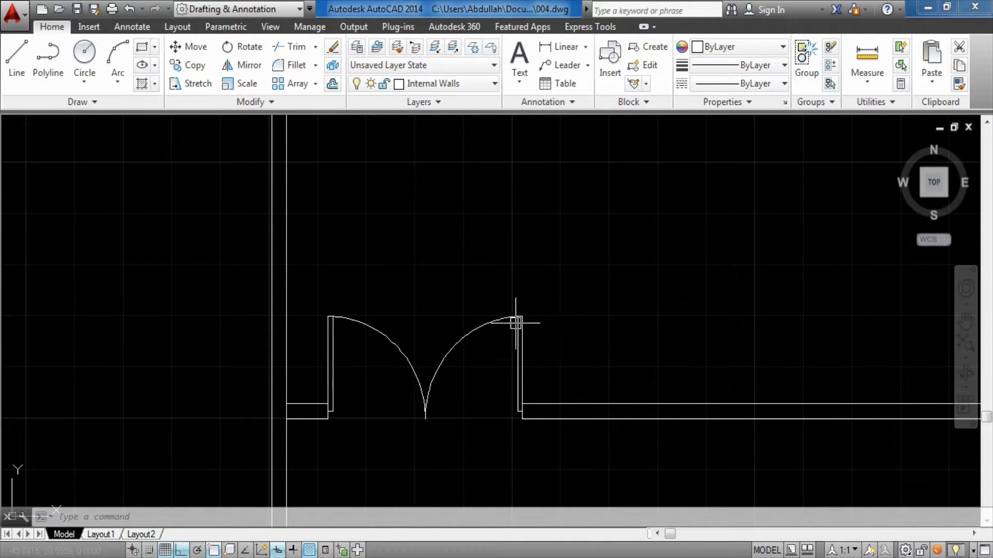
{"action": "scroll", "coordinate": [522, 320], "scroll_direction": "up", "scroll_amount": 4}
{"action": "scroll", "coordinate": [532, 317], "scroll_direction": "down", "scroll_amount": 2}
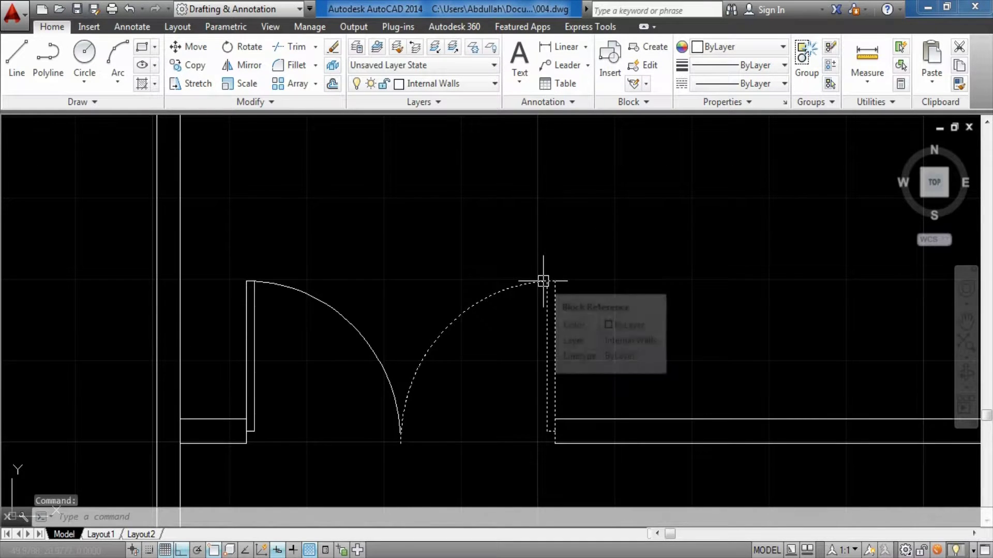
{"action": "double_click", "coordinate": [543, 281]}
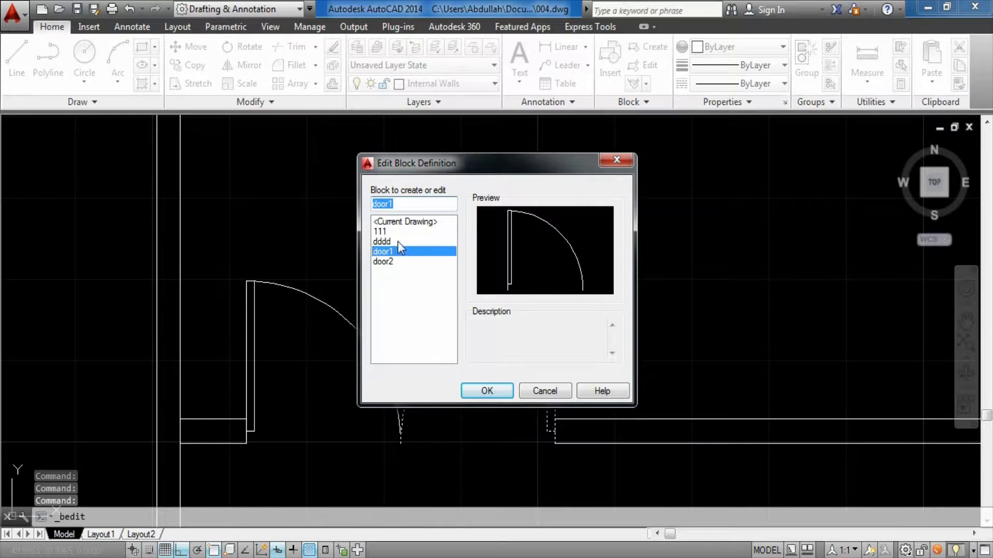
- Draw a small rectangular handle on the door1 panel in the Block Editor and save the block
{"action": "left_click", "coordinate": [504, 391]}
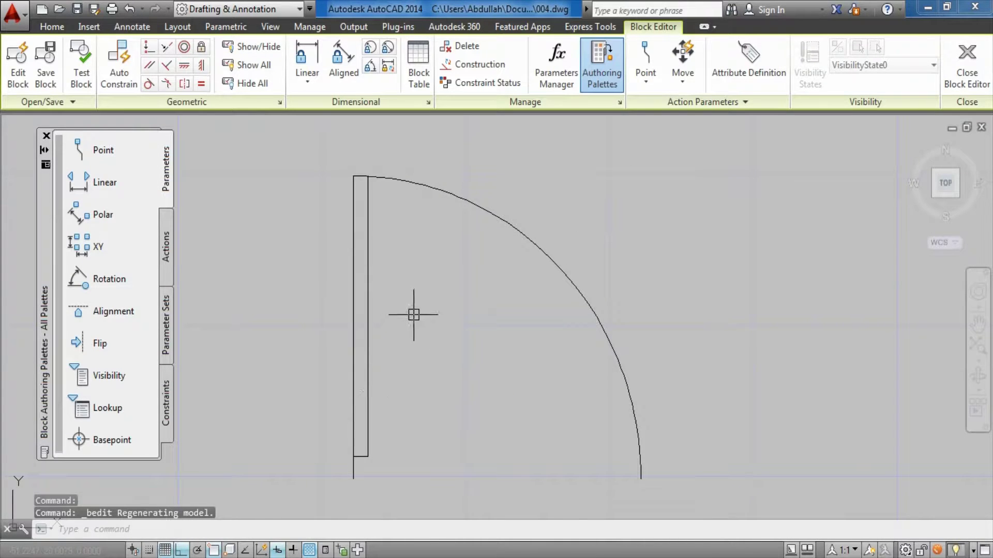
{"action": "type", "text": "rec"}
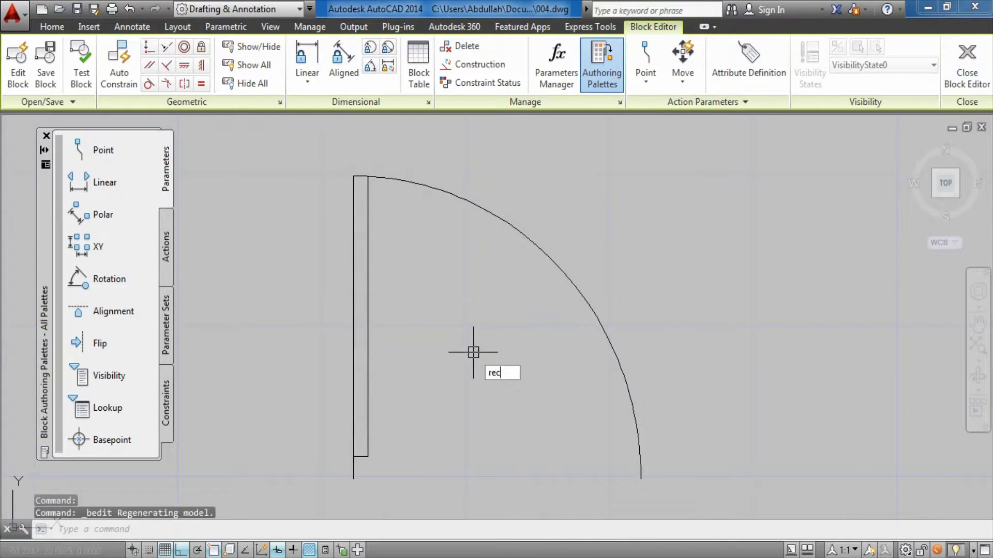
{"action": "key", "text": "Return"}
{"action": "left_click", "coordinate": [368, 343]}
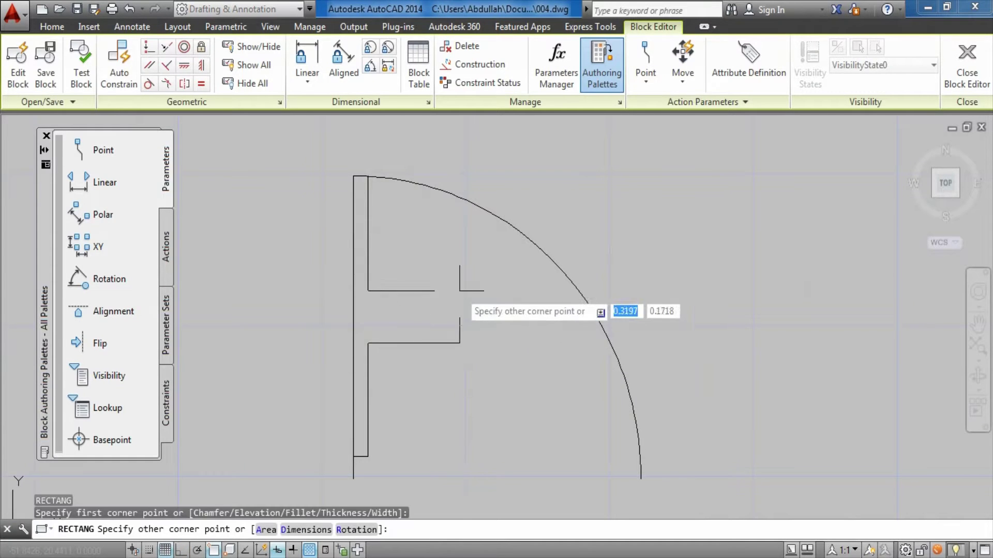
{"action": "left_click", "coordinate": [473, 319]}
{"action": "key", "text": "Escape"}
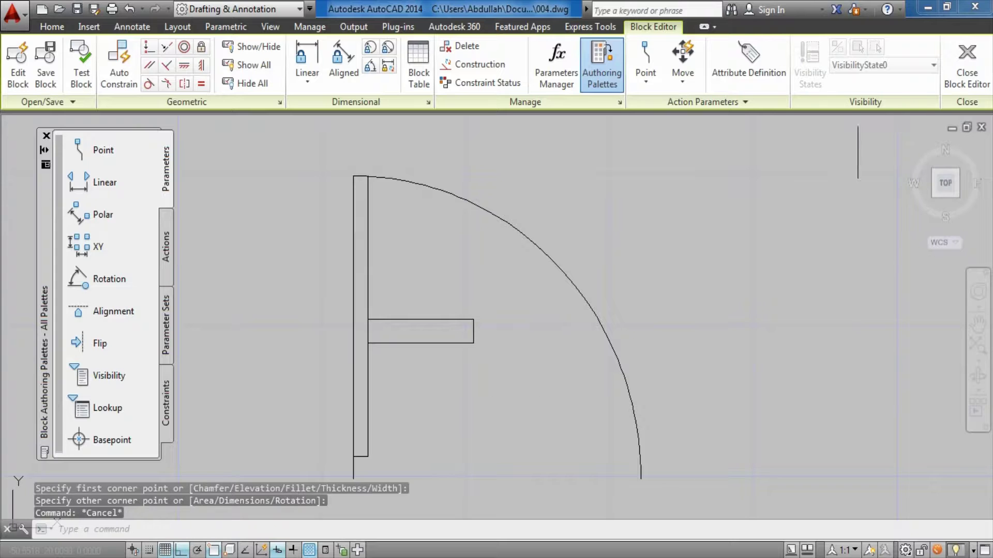
{"action": "left_click", "coordinate": [985, 68]}
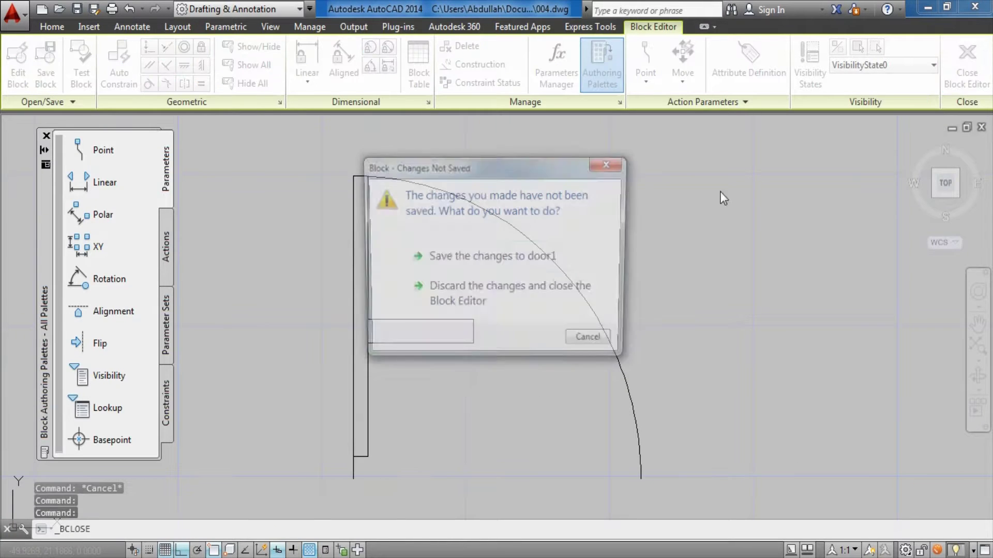
{"action": "left_click", "coordinate": [527, 258]}
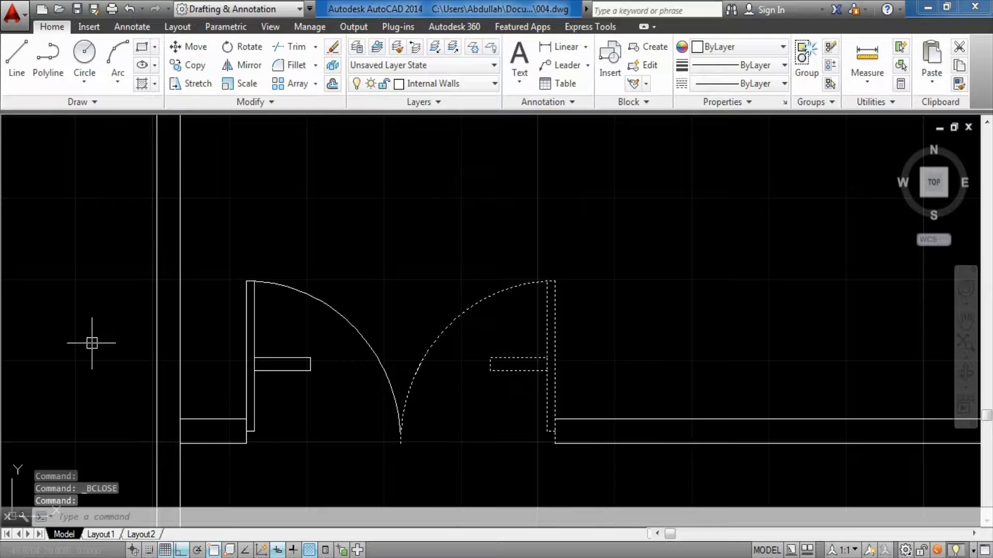
{"action": "scroll", "coordinate": [421, 432], "scroll_direction": "down", "scroll_amount": 3}
{"action": "scroll", "coordinate": [409, 398], "scroll_direction": "up", "scroll_amount": 3}
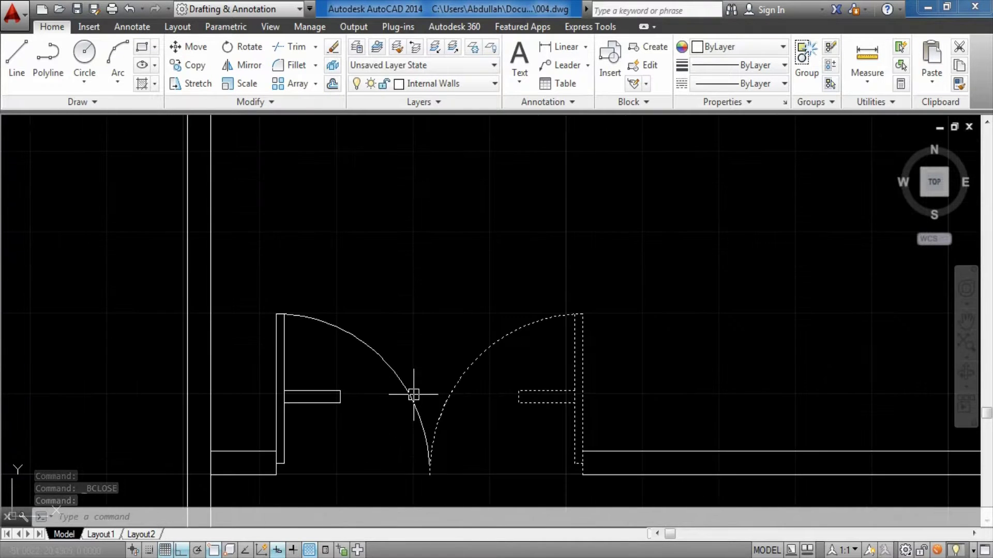
{"action": "key", "text": "Escape"}
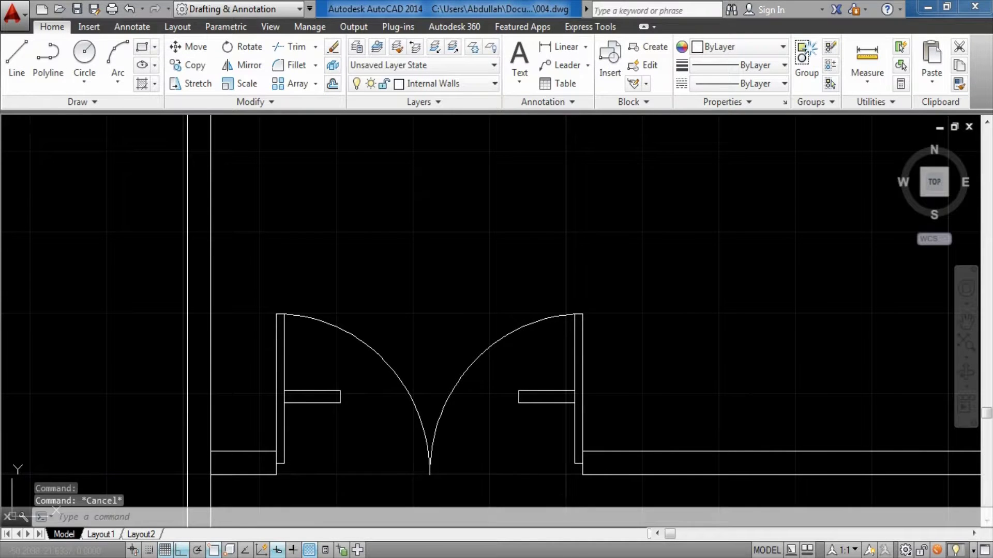
- Delete the handle rectangle from door1 in the Block Editor and save the block
{"action": "double_click", "coordinate": [583, 316]}
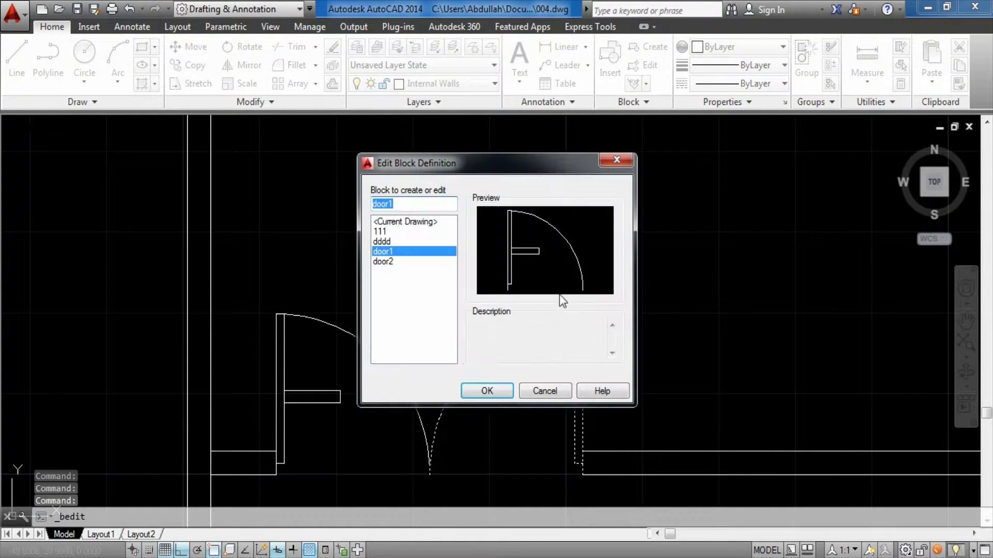
{"action": "left_click", "coordinate": [485, 394]}
{"action": "mouse_move", "coordinate": [495, 270]}
{"action": "left_mouse_down"}
{"action": "mouse_move", "coordinate": [504, 301]}
{"action": "mouse_move", "coordinate": [444, 377]}
{"action": "left_mouse_up"}
{"action": "key", "text": "Delete"}
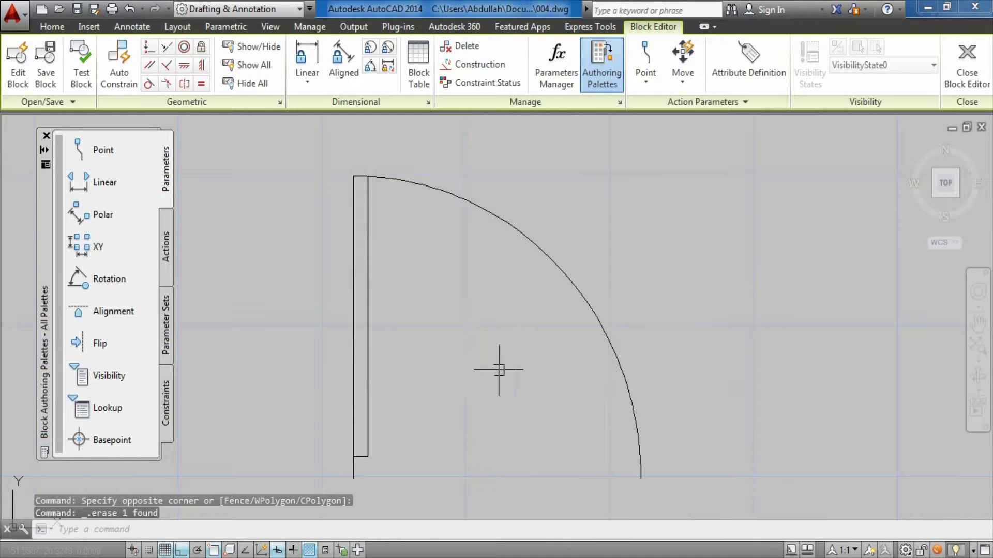
{"action": "left_click", "coordinate": [963, 72]}
{"action": "key", "text": "Return"}
{"action": "scroll", "coordinate": [688, 282], "scroll_direction": "down", "scroll_amount": 4}
{"action": "middle_click_drag", "start_coordinate": [691, 288], "coordinate": [494, 332]}
{"action": "scroll", "coordinate": [494, 331], "scroll_direction": "up", "scroll_amount": 2}
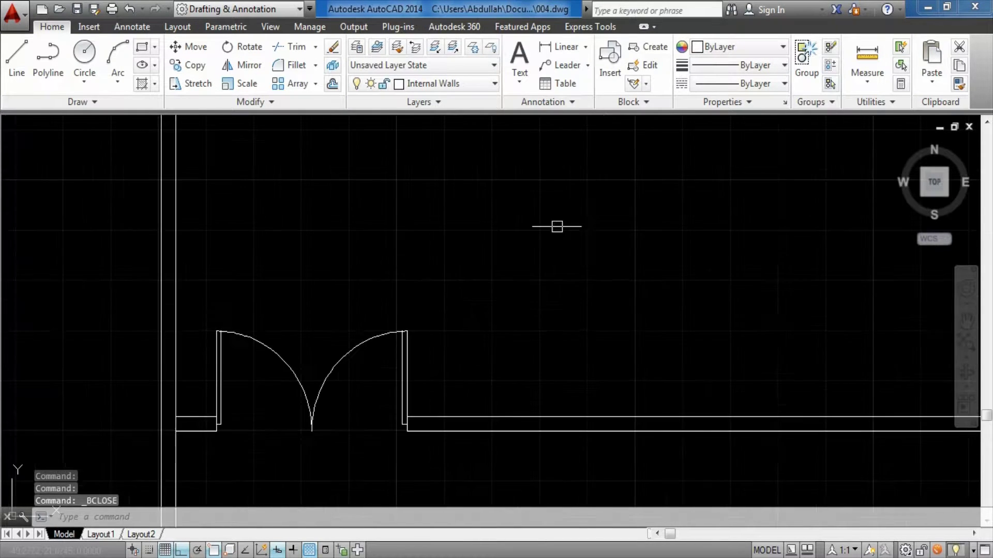
{"action": "middle_click_drag", "start_coordinate": [554, 226], "coordinate": [627, 193]}
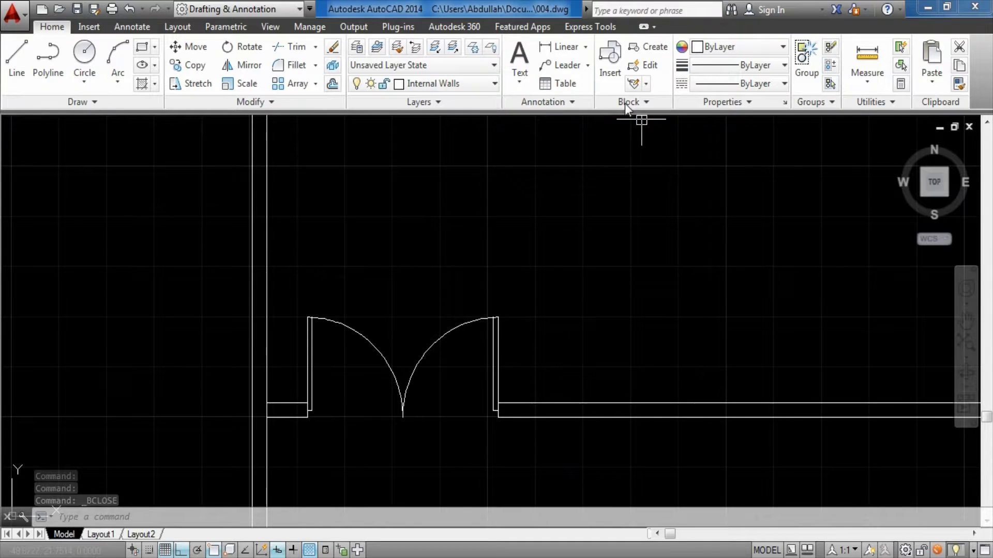
{"action": "left_click", "coordinate": [612, 74]}
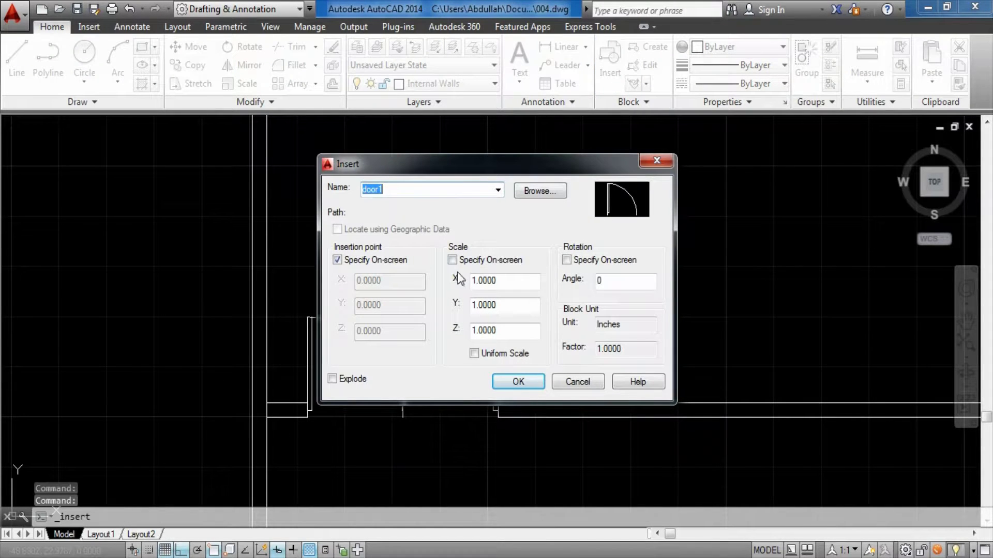
{"action": "double_click", "coordinate": [617, 280]}
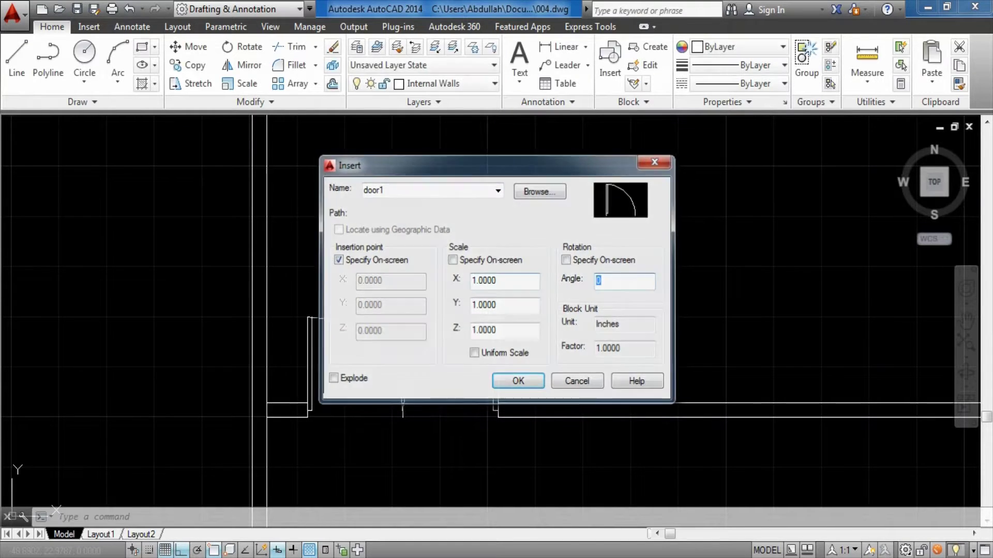
{"action": "left_click", "coordinate": [518, 381]}
{"action": "left_click", "coordinate": [528, 288]}
{"action": "scroll", "coordinate": [533, 350], "scroll_direction": "down", "scroll_amount": 2}
{"action": "mouse_move", "coordinate": [699, 345]}
{"action": "middle_mouse_down"}
{"action": "mouse_move", "coordinate": [718, 326]}
{"action": "mouse_move", "coordinate": [618, 335]}
{"action": "middle_mouse_up"}
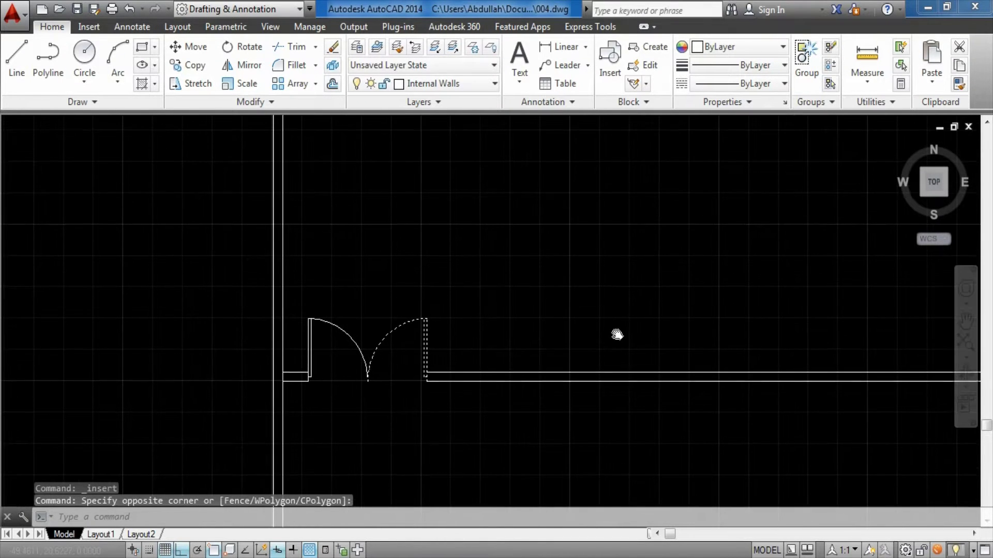
{"action": "key", "text": "Escape"}
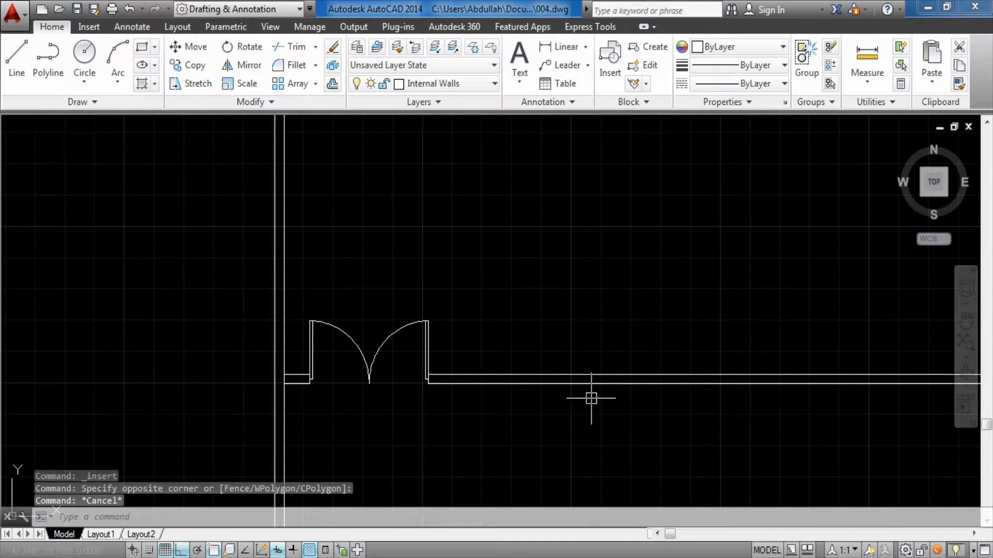
{"action": "scroll", "coordinate": [572, 402], "scroll_direction": "up", "scroll_amount": 2}
{"action": "type", "text": "rec"}
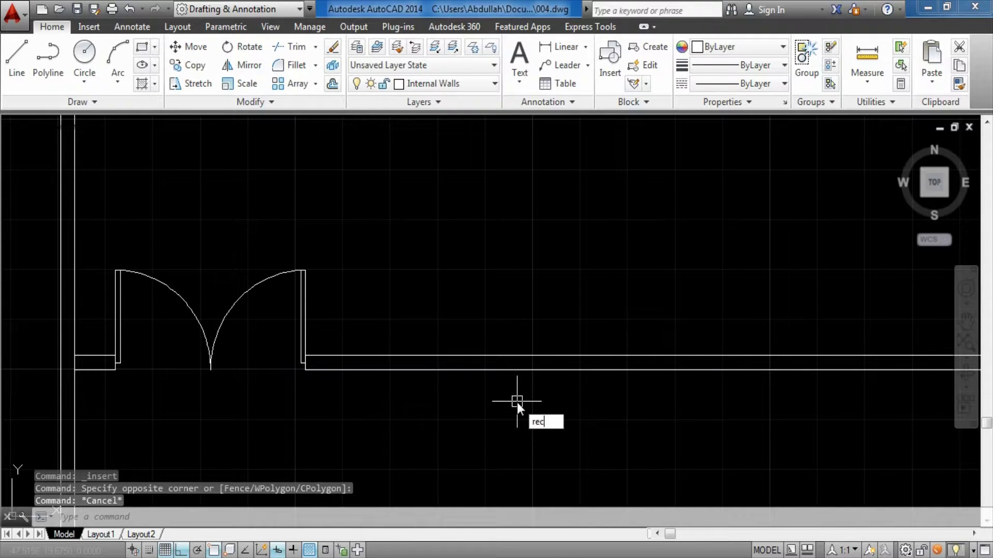
- Draw a rectangle along the wall to the right of the double door
{"action": "key", "text": "Return"}
{"action": "left_click", "coordinate": [470, 355]}
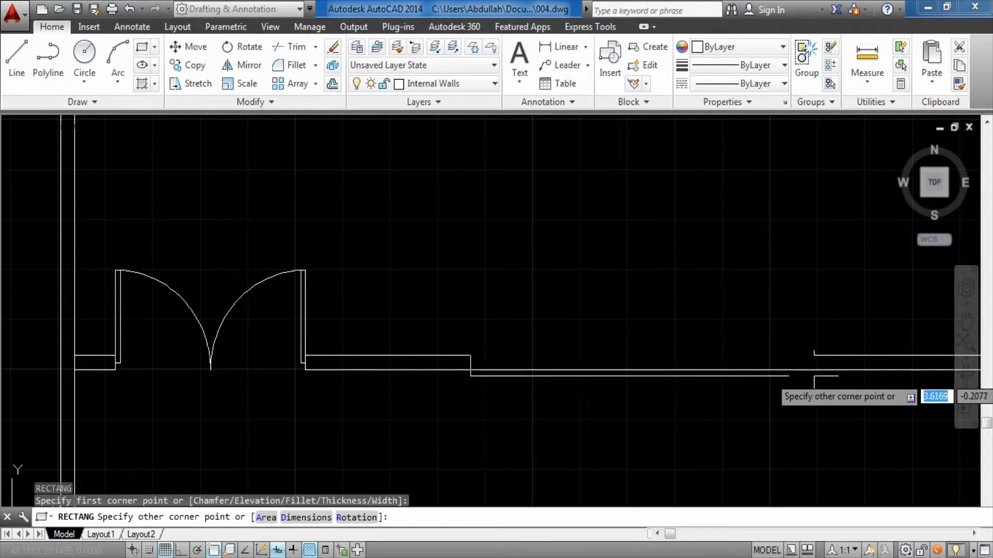
{"action": "left_click", "coordinate": [736, 370]}
{"action": "key", "text": "Escape"}
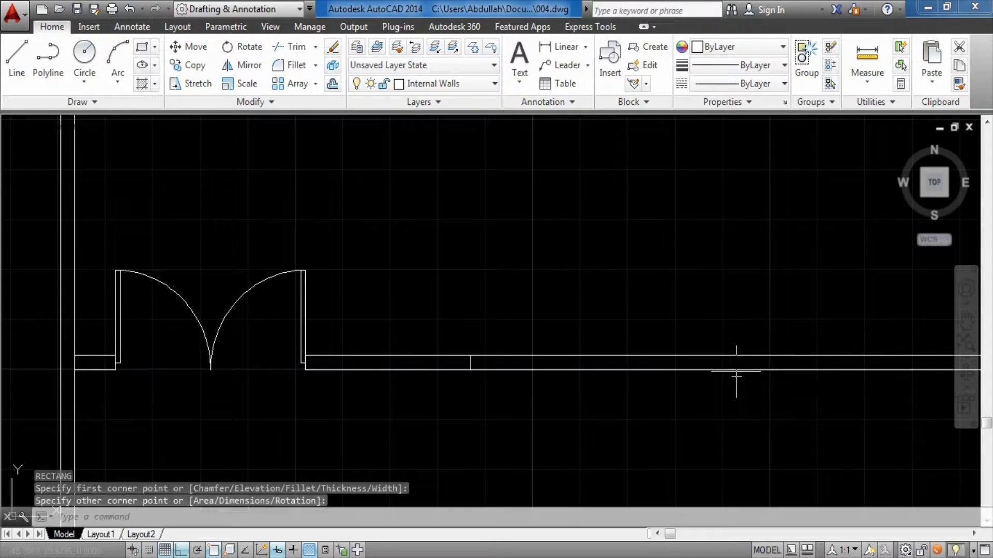
- Zoom in on the wall and start the LINE command
{"action": "scroll", "coordinate": [648, 370], "scroll_direction": "up", "scroll_amount": 2}
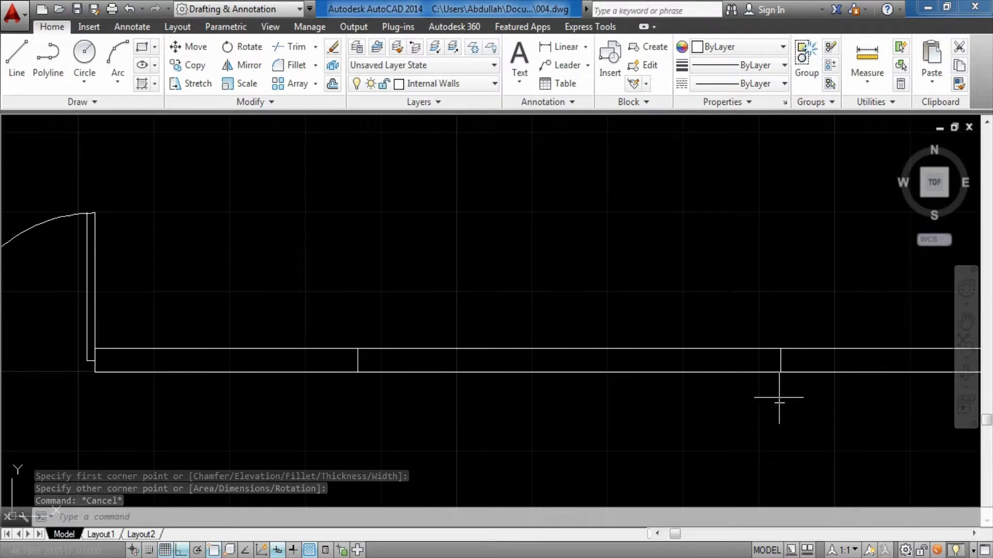
{"action": "scroll", "coordinate": [700, 357], "scroll_direction": "down", "scroll_amount": 2}
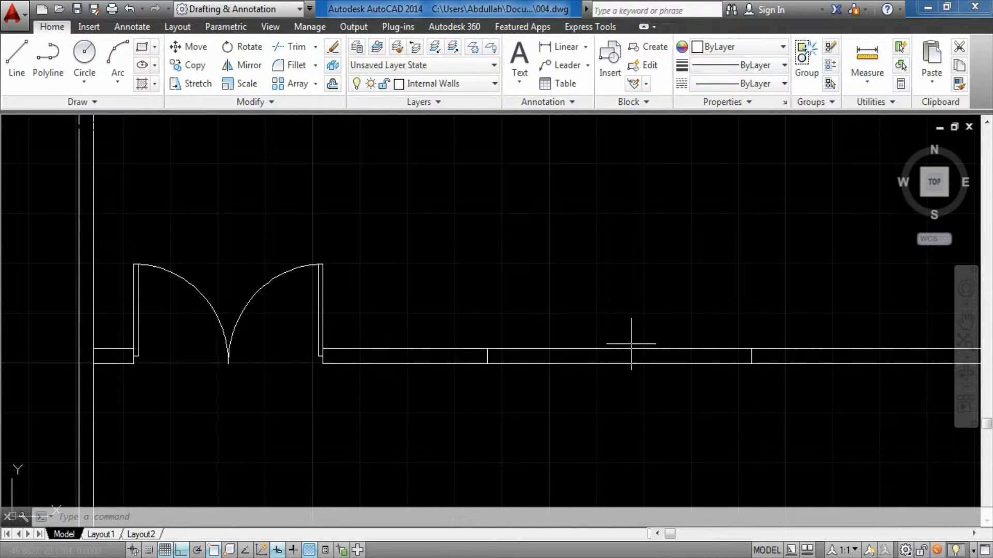
{"action": "scroll", "coordinate": [776, 356], "scroll_direction": "up", "scroll_amount": 1}
{"action": "scroll", "coordinate": [603, 377], "scroll_direction": "up", "scroll_amount": 1}
{"action": "scroll", "coordinate": [659, 381], "scroll_direction": "up", "scroll_amount": 1}
{"action": "type", "text": "l"}
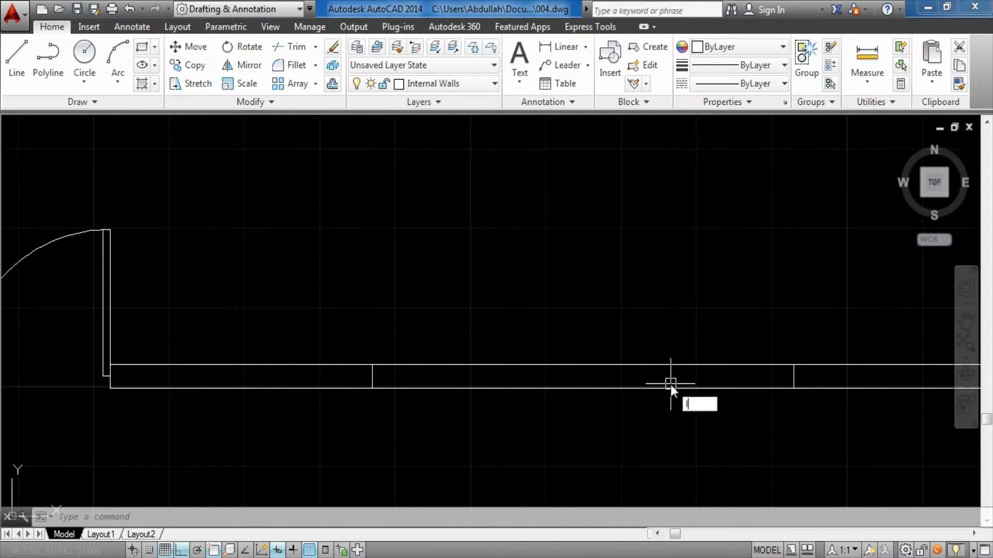
{"action": "key", "text": "Return"}
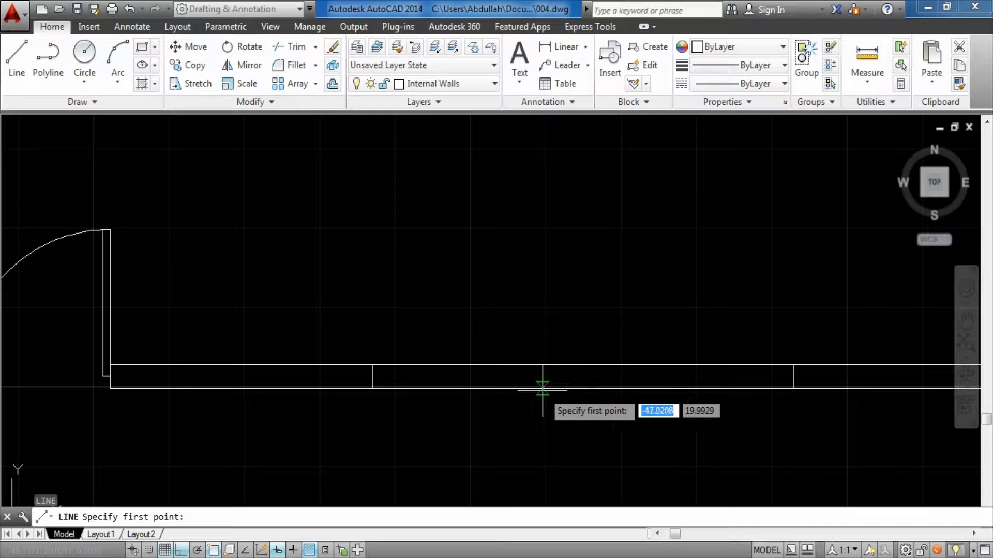
- Draw a line across the wall, offset it 0.025 to each side, and delete the middle line
{"action": "left_click", "coordinate": [588, 388]}
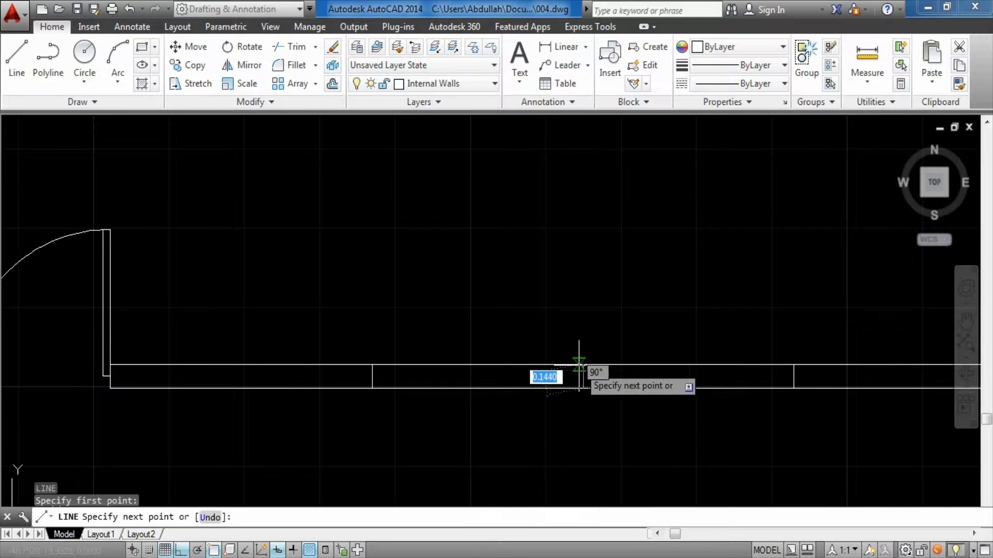
{"action": "left_click", "coordinate": [583, 365]}
{"action": "key", "text": "Escape"}
{"action": "scroll", "coordinate": [615, 386], "scroll_direction": "up", "scroll_amount": 2}
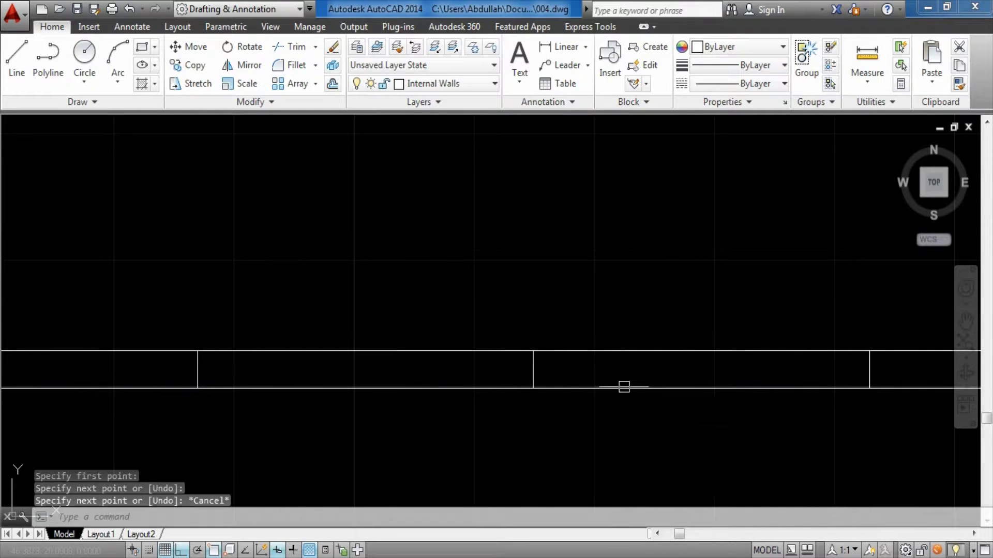
{"action": "type", "text": "o"}
{"action": "key", "text": "Return"}
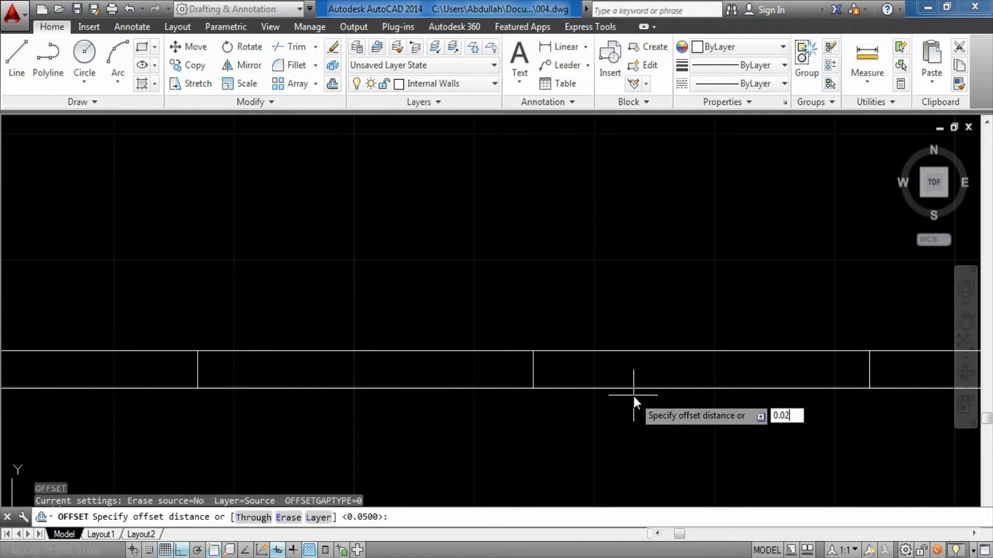
{"action": "key", "text": "Return"}
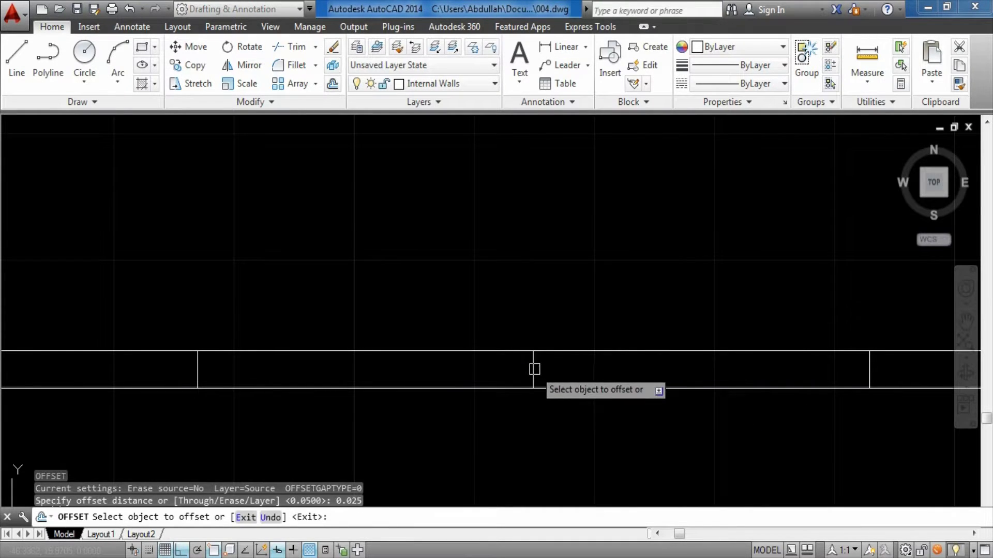
{"action": "left_click", "coordinate": [533, 368]}
{"action": "left_click", "coordinate": [595, 367]}
{"action": "scroll", "coordinate": [536, 368], "scroll_direction": "up", "scroll_amount": 4}
{"action": "left_click", "coordinate": [528, 365]}
{"action": "left_click", "coordinate": [467, 363]}
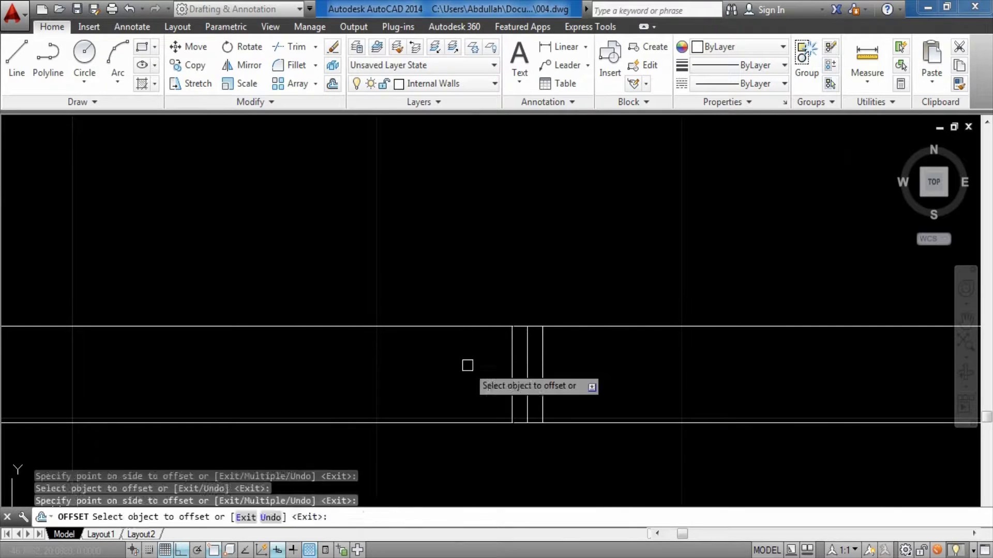
{"action": "key", "text": "Escape"}
{"action": "left_click", "coordinate": [528, 355]}
{"action": "key", "text": "Delete"}
- Offset the wall outline 0.05 inward
{"action": "scroll", "coordinate": [528, 356], "scroll_direction": "down", "scroll_amount": 3}
{"action": "scroll", "coordinate": [571, 416], "scroll_direction": "up", "scroll_amount": 1}
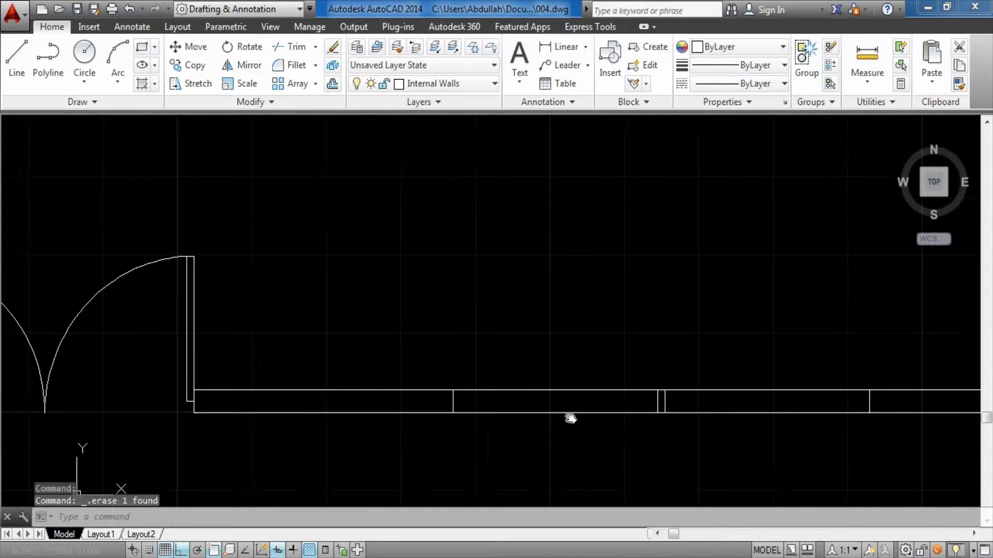
{"action": "middle_click_drag", "start_coordinate": [660, 505], "coordinate": [549, 410]}
{"action": "type", "text": "o"}
{"action": "key", "text": "Return"}
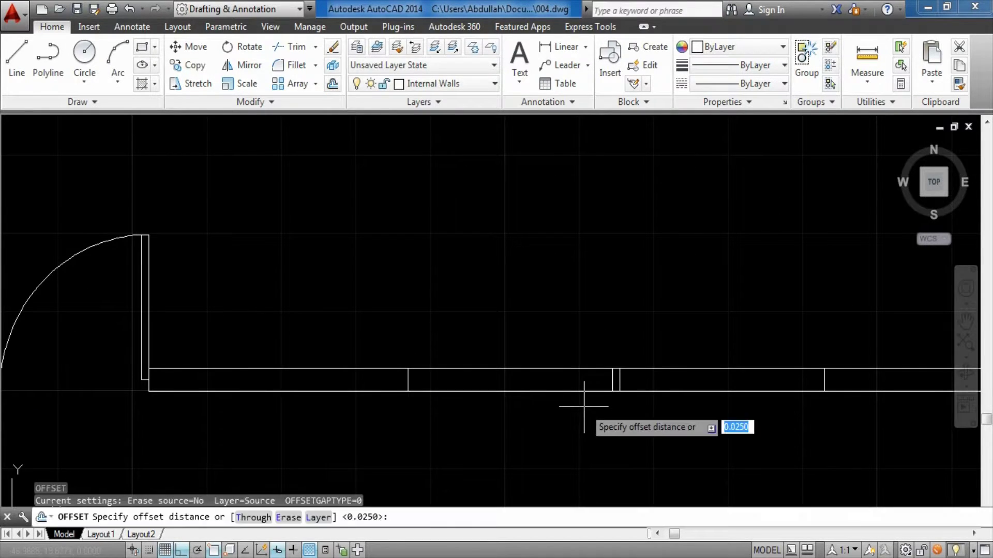
{"action": "type", "text": "0"}
{"action": "key", "text": "Return"}
{"action": "type", "text": "0.05"}
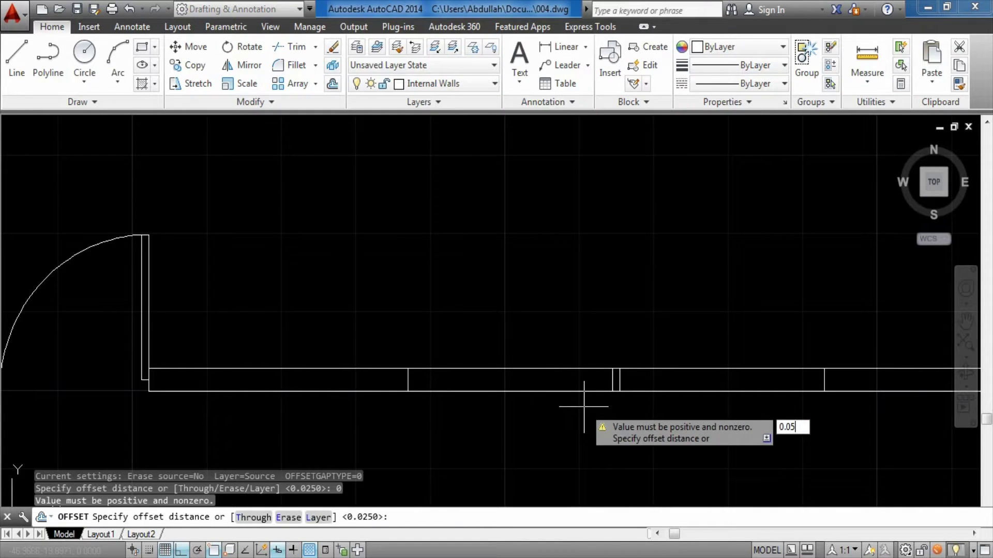
{"action": "key", "text": "Return"}
{"action": "scroll", "coordinate": [408, 380], "scroll_direction": "up", "scroll_amount": 2}
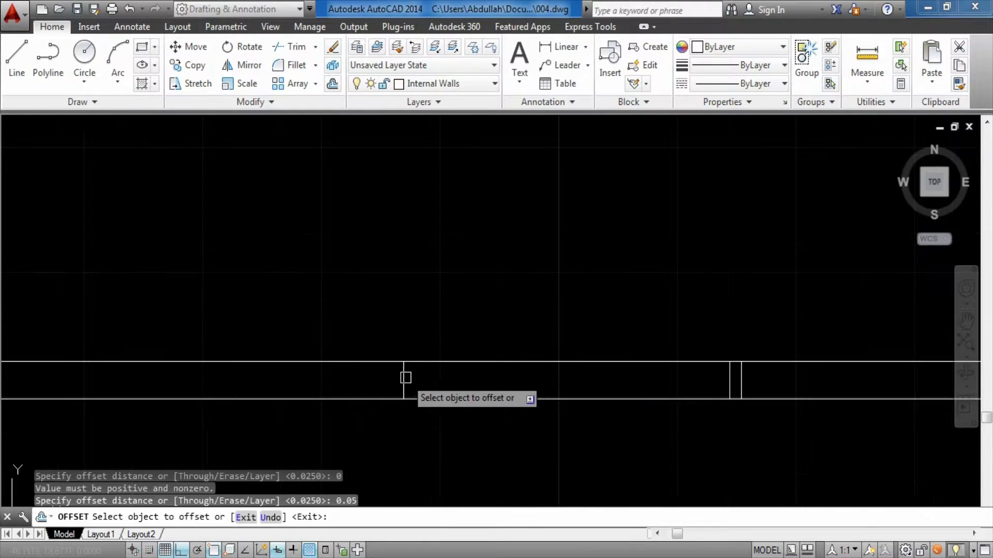
{"action": "left_click", "coordinate": [405, 378]}
{"action": "left_click", "coordinate": [459, 381]}
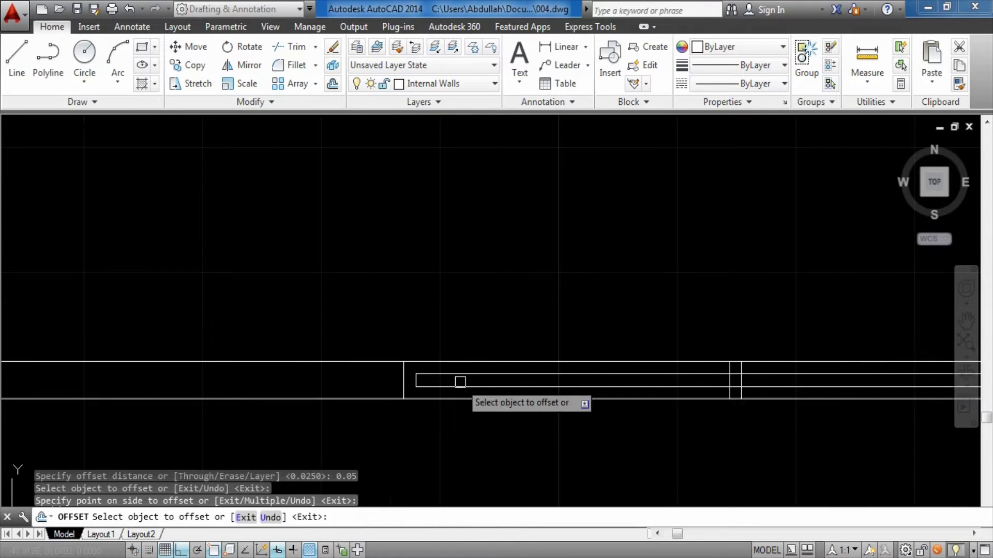
{"action": "key", "text": "Escape"}
- Grip-stretch the inner outline's top edge upward and its lower edge downward
{"action": "left_click", "coordinate": [690, 374]}
{"action": "scroll", "coordinate": [683, 376], "scroll_direction": "up", "scroll_amount": 2}
{"action": "scroll", "coordinate": [679, 378], "scroll_direction": "up", "scroll_amount": 2}
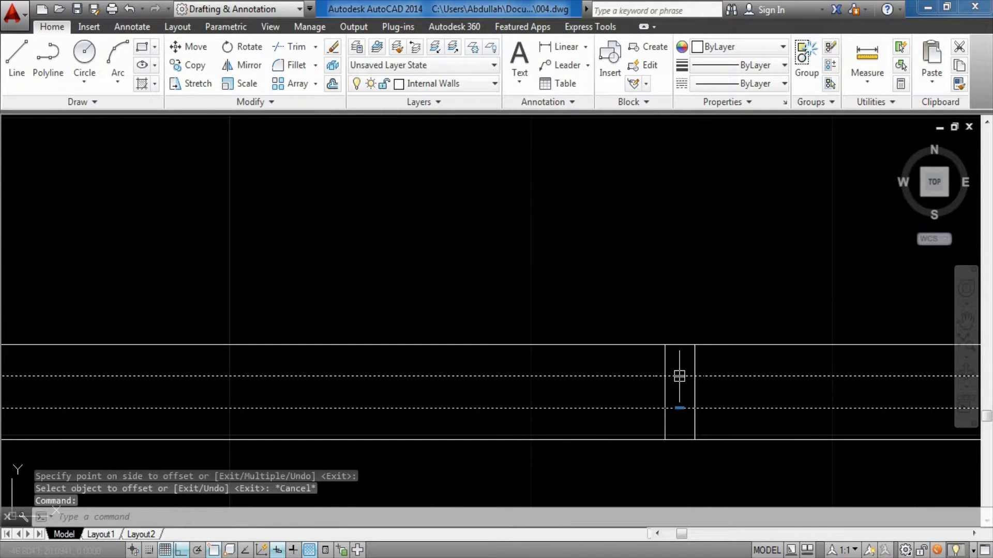
{"action": "left_click", "coordinate": [679, 376]}
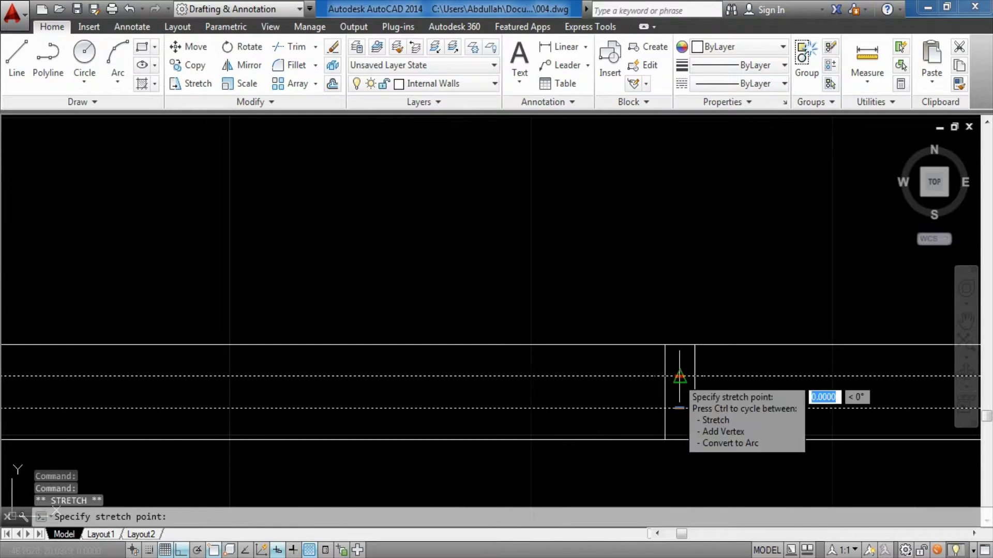
{"action": "left_click", "coordinate": [680, 344]}
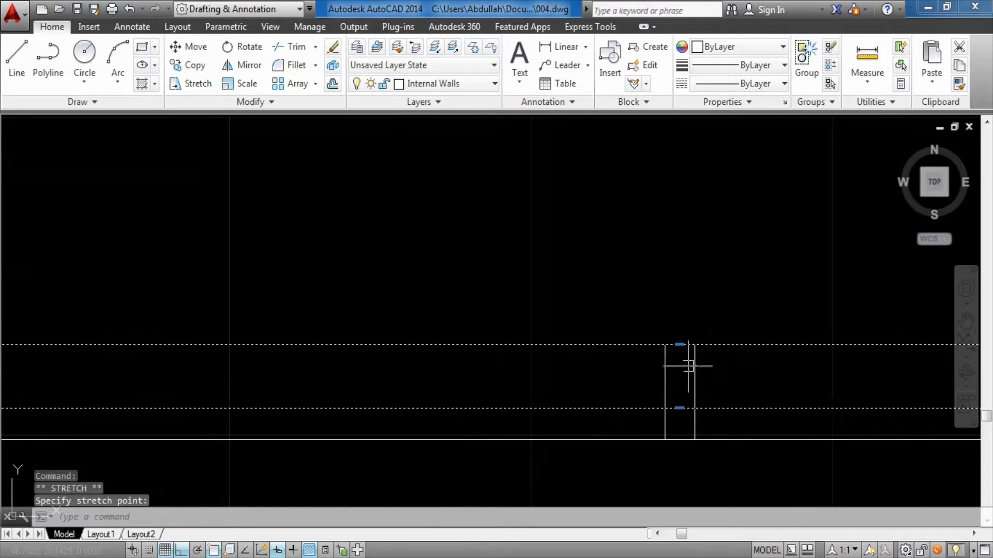
{"action": "left_click", "coordinate": [679, 409]}
{"action": "left_click", "coordinate": [679, 440]}
- Draw a horizontal line between the mullion midpoints across the window opening
{"action": "key", "text": "Escape"}
{"action": "scroll", "coordinate": [678, 440], "scroll_direction": "down", "scroll_amount": 2}
{"action": "scroll", "coordinate": [742, 448], "scroll_direction": "down", "scroll_amount": 3}
{"action": "scroll", "coordinate": [847, 407], "scroll_direction": "up", "scroll_amount": 5}
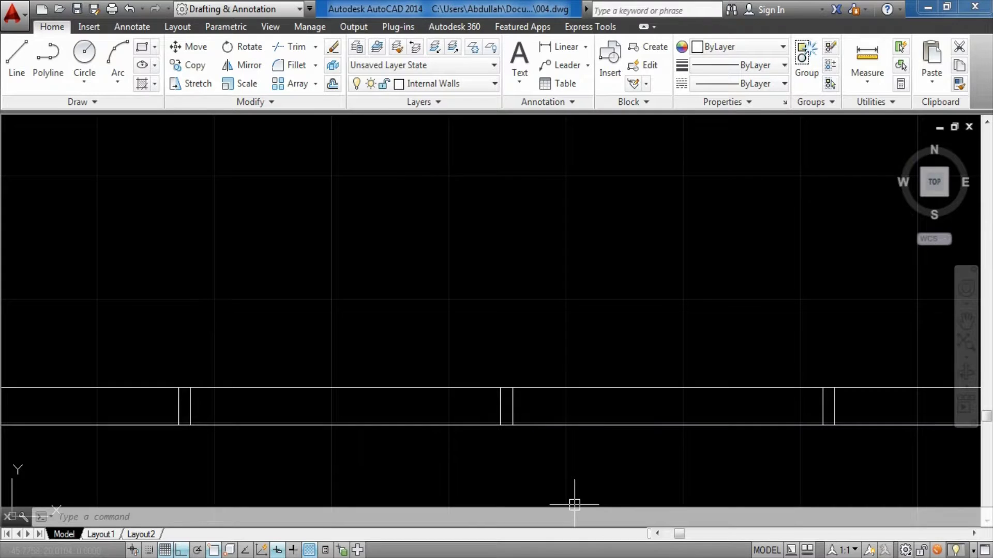
{"action": "middle_click_drag", "start_coordinate": [557, 459], "coordinate": [581, 460]}
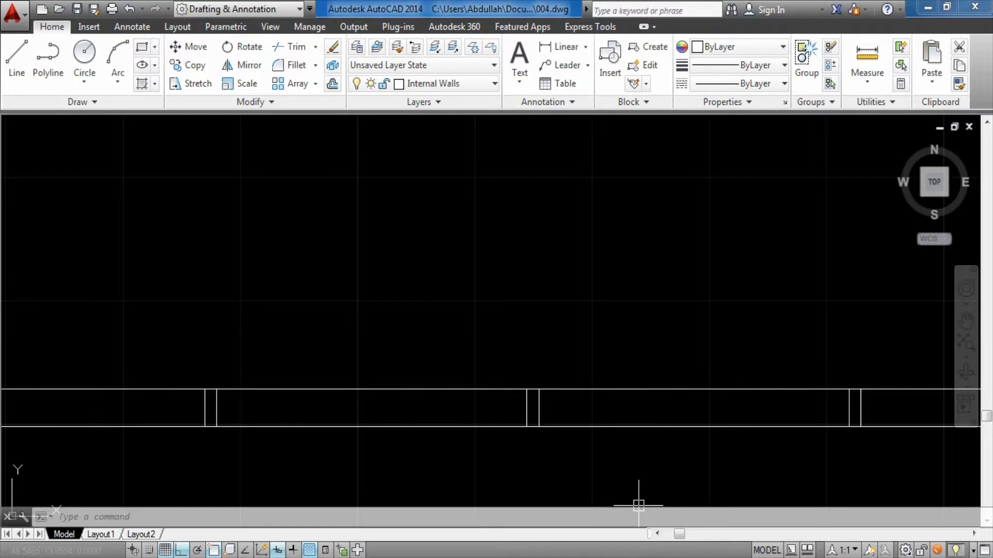
{"action": "middle_click_drag", "start_coordinate": [638, 505], "coordinate": [550, 440]}
{"action": "scroll", "coordinate": [550, 440], "scroll_direction": "down", "scroll_amount": 1}
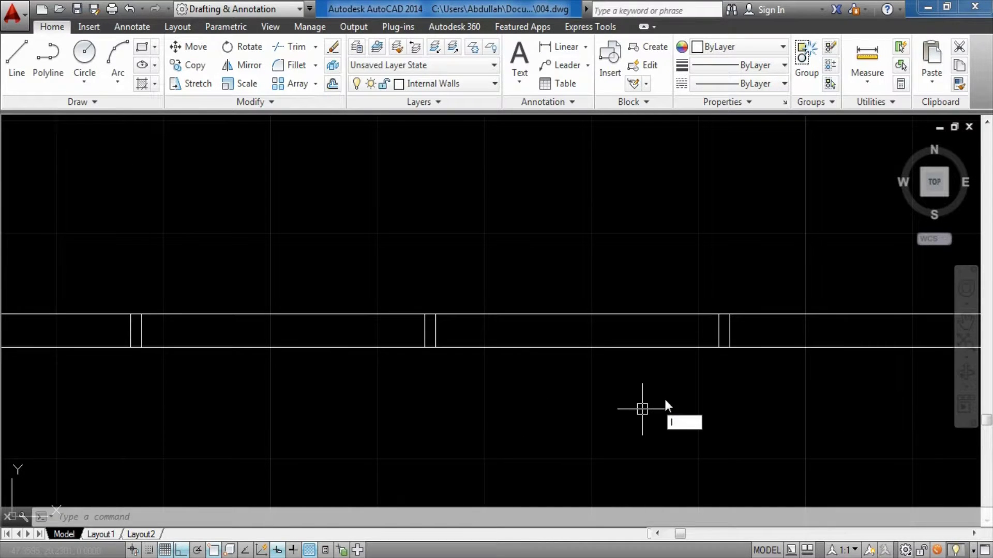
{"action": "type", "text": "l"}
{"action": "key", "text": "Return"}
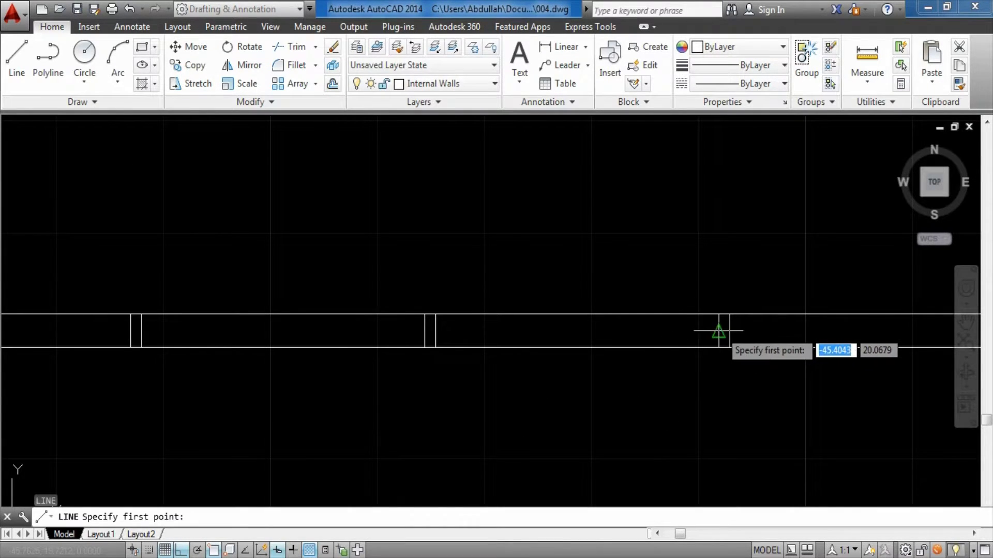
{"action": "left_click", "coordinate": [719, 330]}
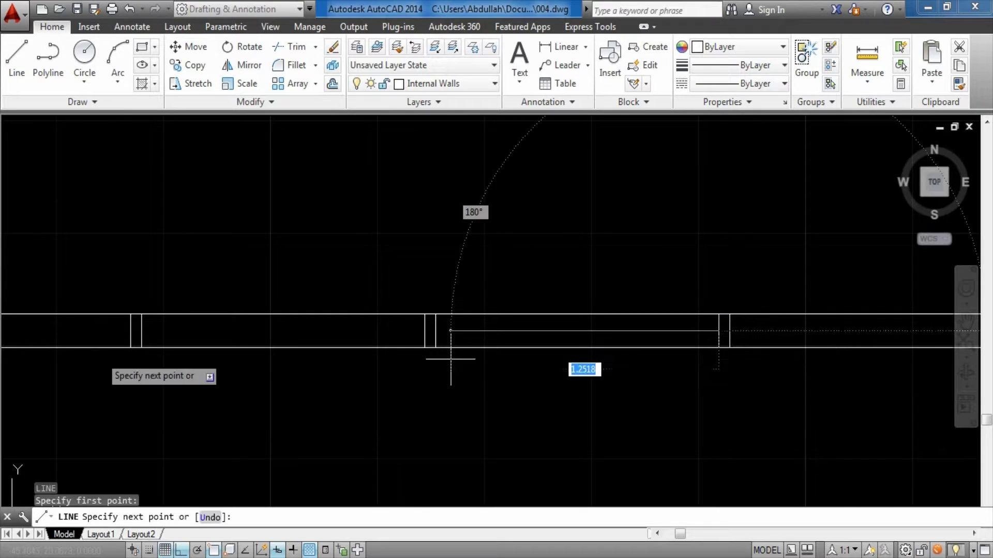
{"action": "left_click", "coordinate": [141, 331]}
{"action": "key", "text": "Escape"}
- Offset the sill line 0.025 above and below, then delete the original middle line
{"action": "type", "text": "o"}
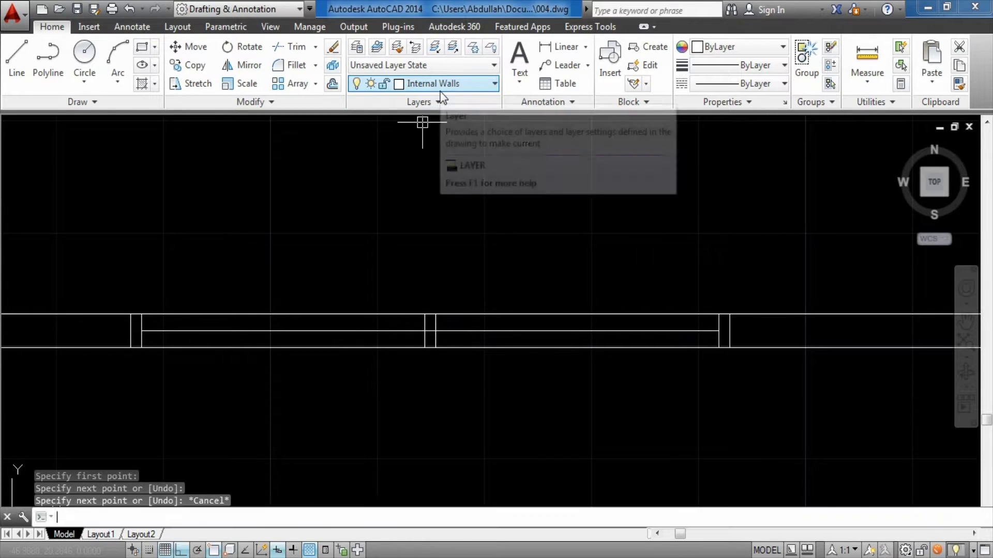
{"action": "key", "text": "Return"}
{"action": "type", "text": "1"}
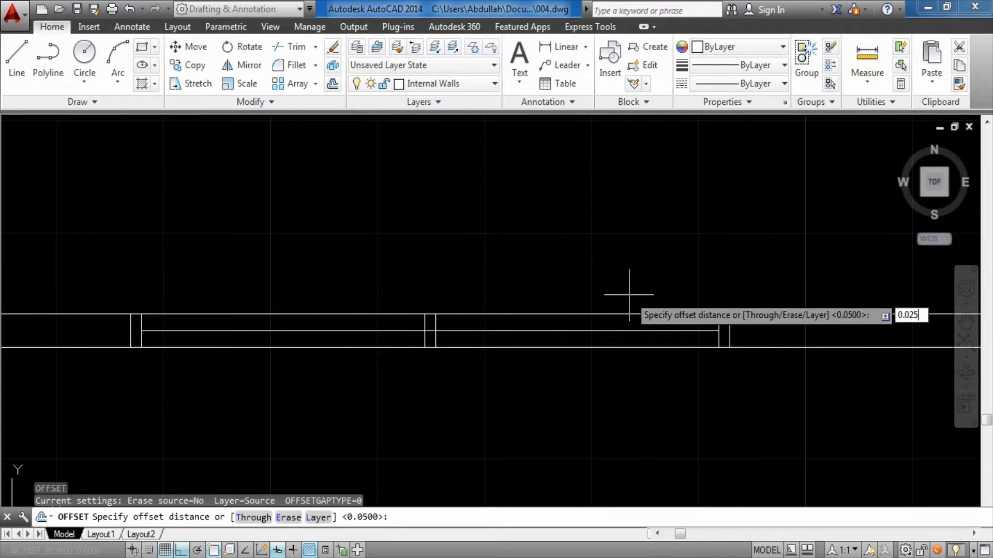
{"action": "key", "text": "Return"}
{"action": "scroll", "coordinate": [633, 328], "scroll_direction": "up", "scroll_amount": 2}
{"action": "left_click", "coordinate": [636, 330]}
{"action": "left_click", "coordinate": [670, 304]}
{"action": "left_click", "coordinate": [672, 332]}
{"action": "left_click", "coordinate": [693, 344]}
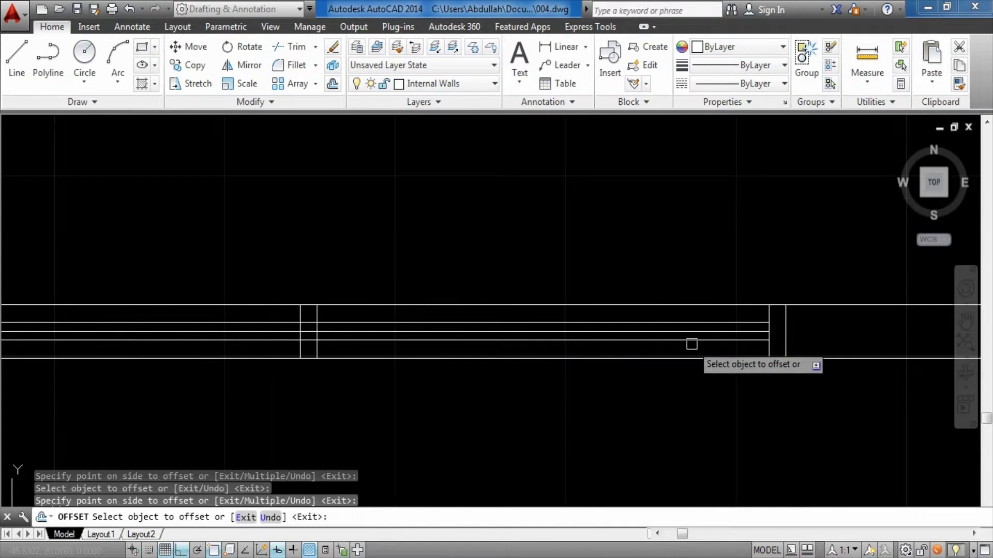
{"action": "key", "text": "Escape"}
{"action": "left_click", "coordinate": [698, 331]}
{"action": "key", "text": "Escape"}
{"action": "left_click", "coordinate": [697, 331]}
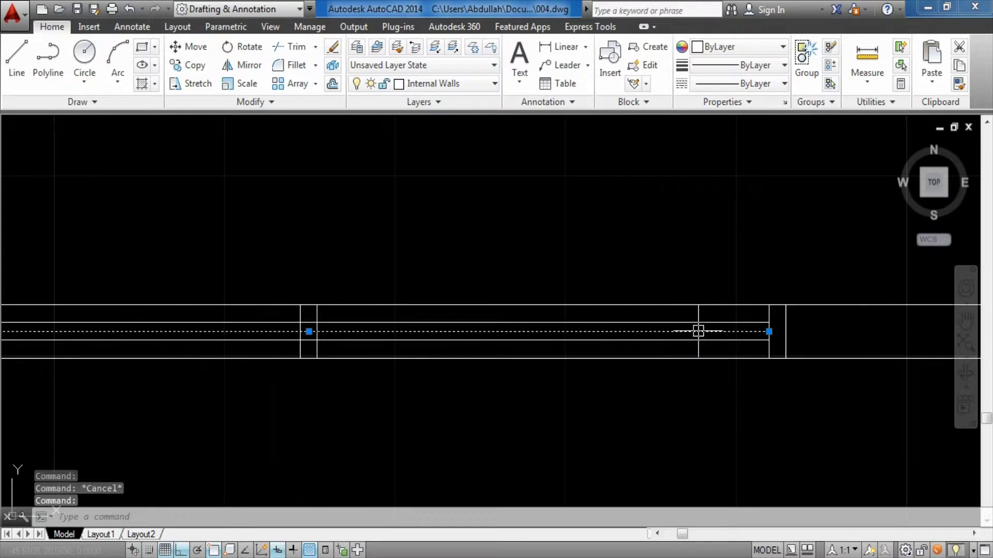
{"action": "key", "text": "Delete"}
- Trim the sill lines inside the middle mullion with a crossing window
{"action": "scroll", "coordinate": [700, 343], "scroll_direction": "up", "scroll_amount": 2}
{"action": "scroll", "coordinate": [615, 337], "scroll_direction": "up", "scroll_amount": 1}
{"action": "scroll", "coordinate": [618, 342], "scroll_direction": "up", "scroll_amount": 2}
{"action": "key", "text": "Return"}
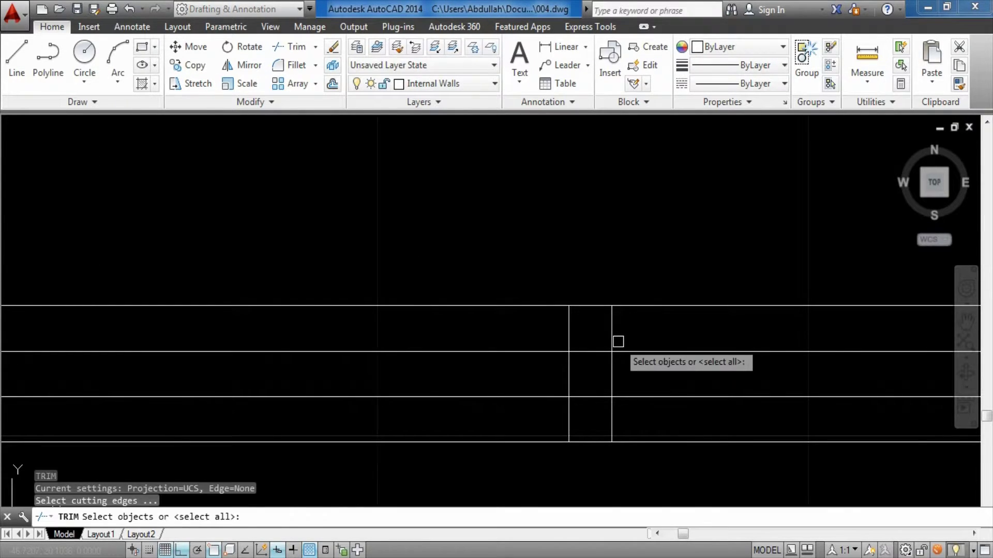
{"action": "key", "text": "Return"}
{"action": "left_click", "coordinate": [597, 335]}
{"action": "left_click", "coordinate": [581, 419]}
{"action": "scroll", "coordinate": [644, 355], "scroll_direction": "down", "scroll_amount": 3}
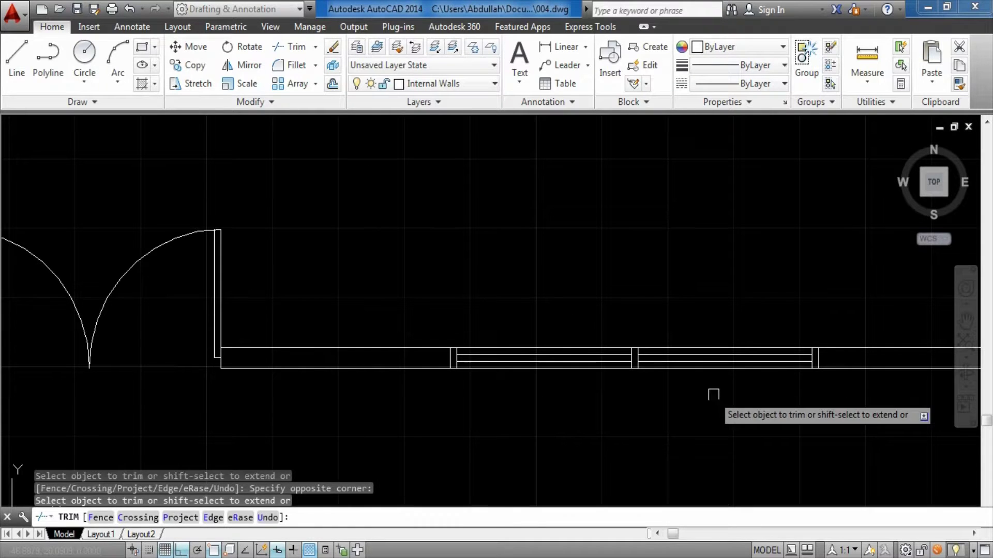
{"action": "key", "text": "Escape"}
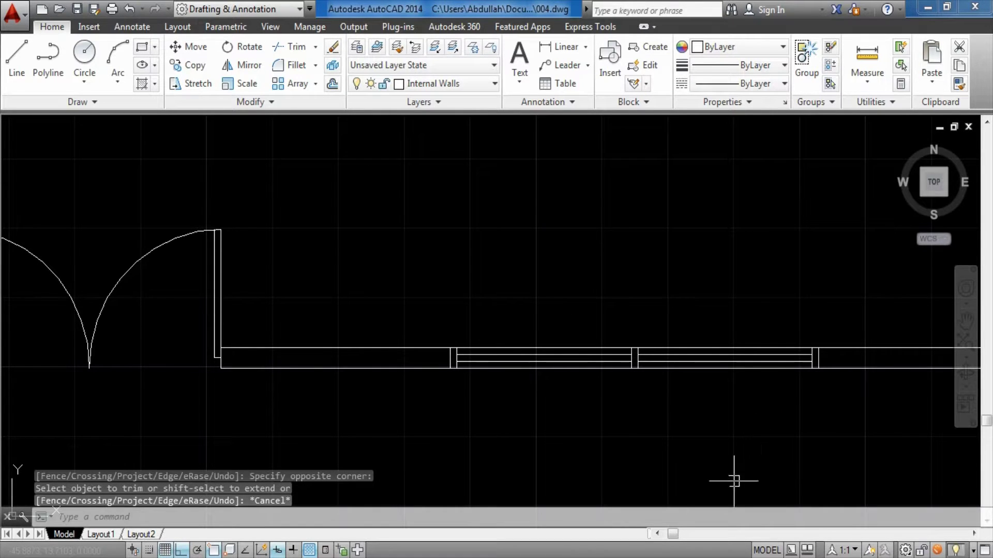
{"action": "scroll", "coordinate": [672, 491], "scroll_direction": "down", "scroll_amount": 2}
- Draw a 1-unit horizontal door leaf line from the wall opening
{"action": "middle_click_drag", "start_coordinate": [681, 428], "coordinate": [665, 382]}
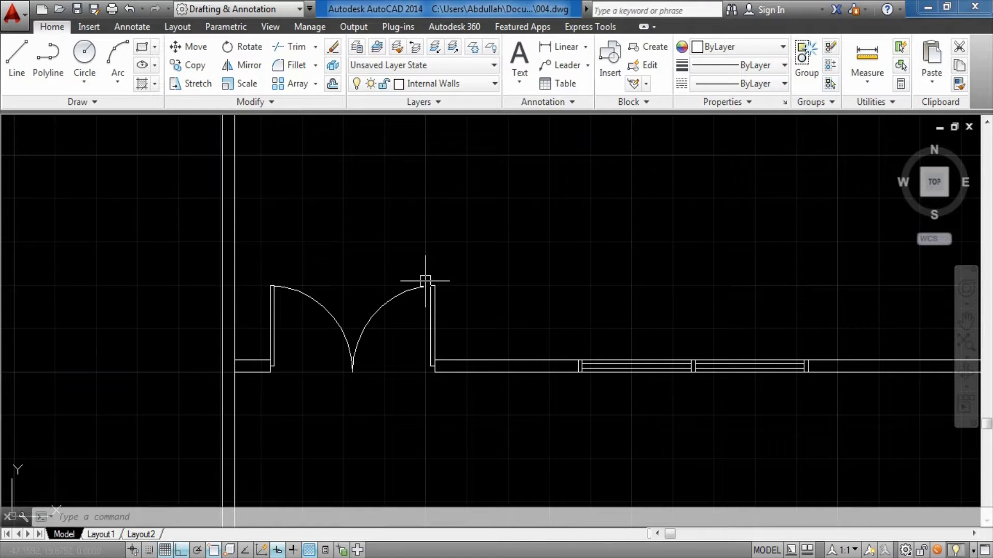
{"action": "scroll", "coordinate": [425, 281], "scroll_direction": "down", "scroll_amount": 2}
{"action": "scroll", "coordinate": [576, 324], "scroll_direction": "down", "scroll_amount": 2}
{"action": "scroll", "coordinate": [542, 314], "scroll_direction": "down", "scroll_amount": 2}
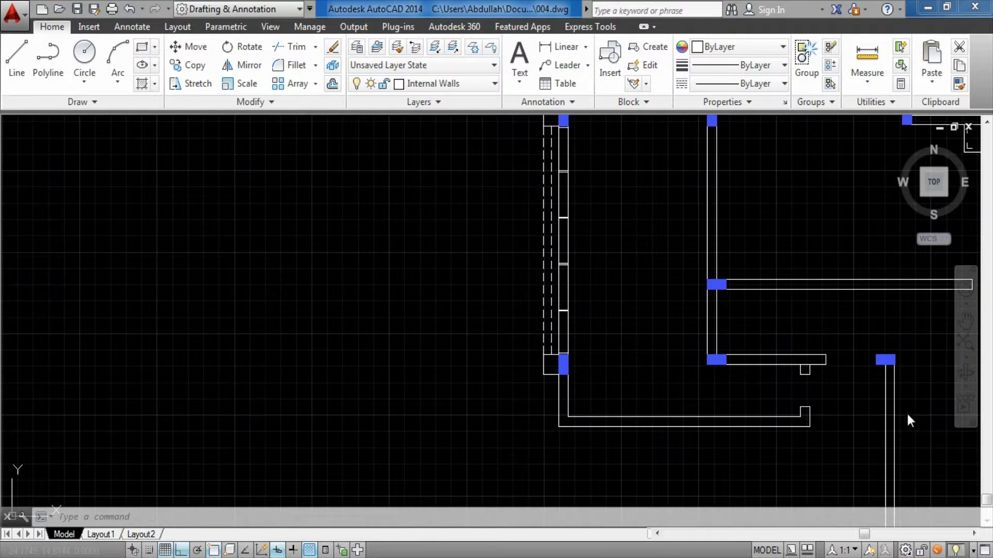
{"action": "scroll", "coordinate": [829, 390], "scroll_direction": "up", "scroll_amount": 2}
{"action": "scroll", "coordinate": [828, 390], "scroll_direction": "up", "scroll_amount": 2}
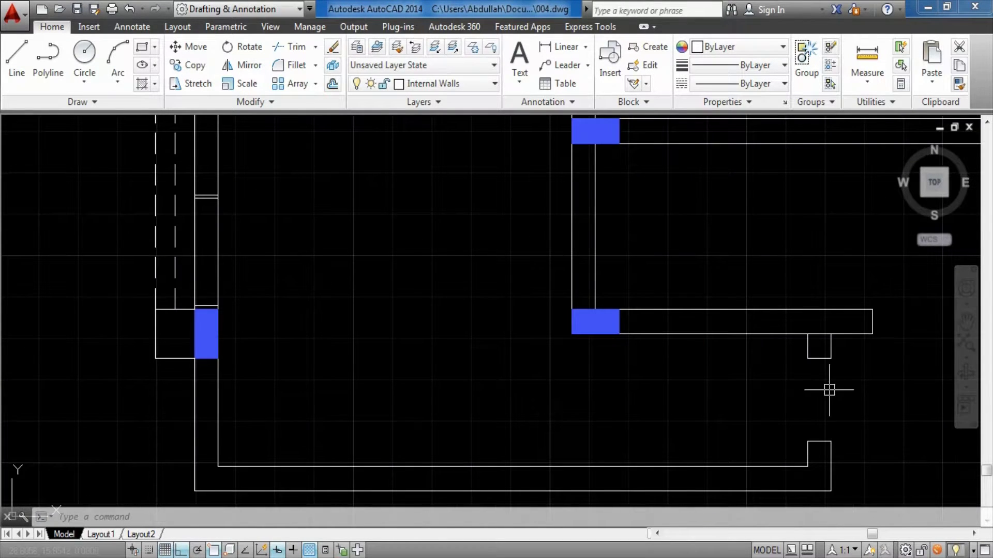
{"action": "middle_click_drag", "start_coordinate": [819, 394], "coordinate": [757, 387]}
{"action": "type", "text": "l"}
{"action": "key", "text": "Return"}
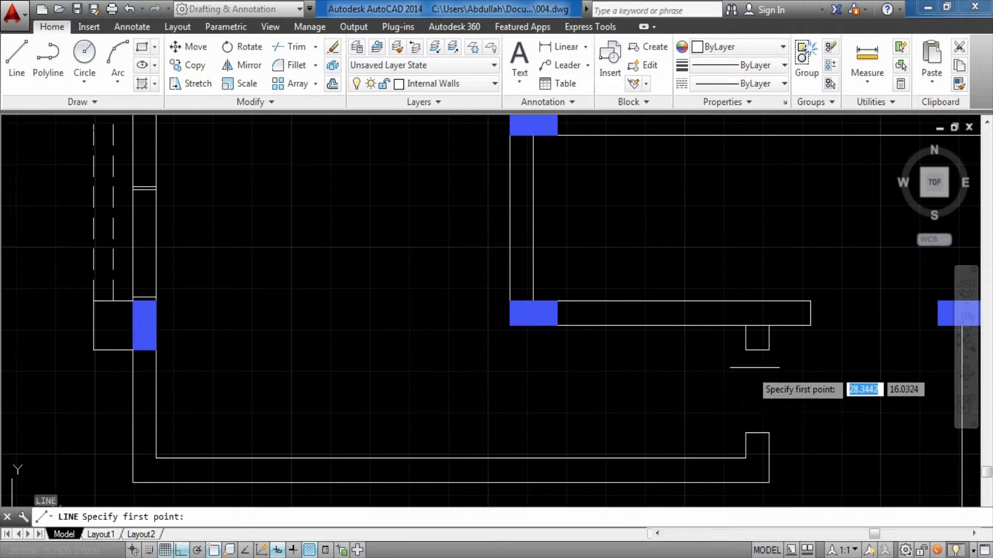
{"action": "left_click", "coordinate": [756, 350]}
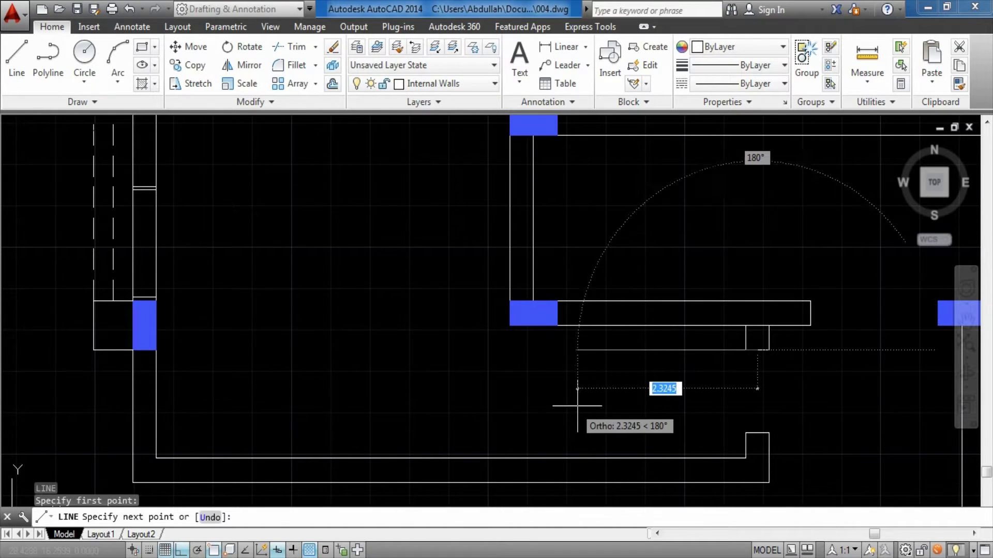
{"action": "type", "text": "1"}
{"action": "key", "text": "Return"}
{"action": "key", "text": "Return"}
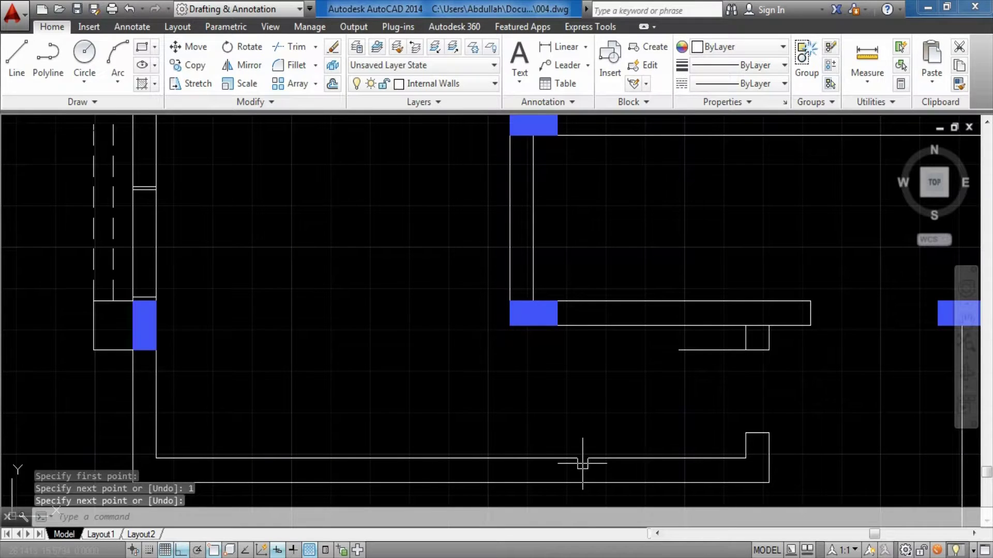
{"action": "type", "text": "c"}
{"action": "key", "text": "Return"}
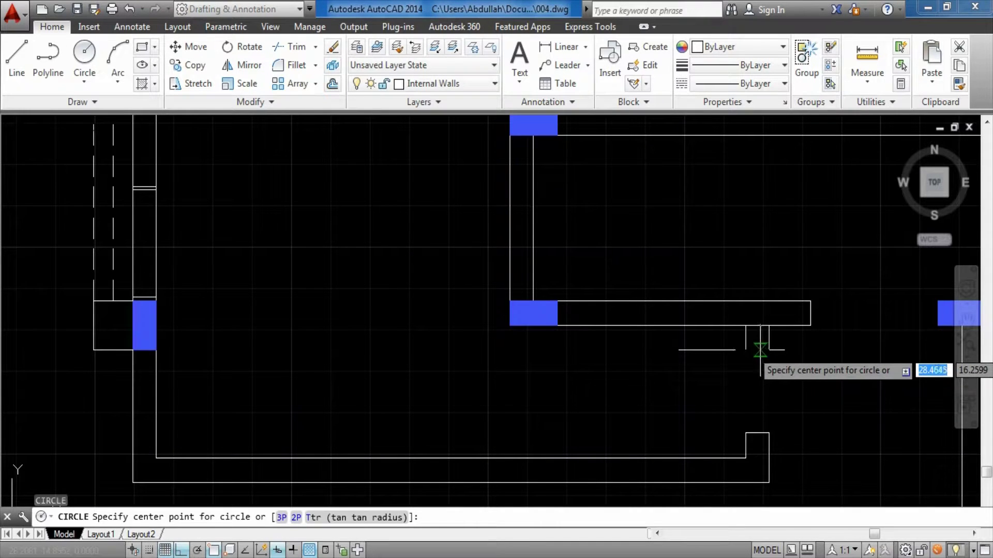
- Draw a circle centred on the stub-wall corner reaching the leaf's end
{"action": "left_click", "coordinate": [757, 350]}
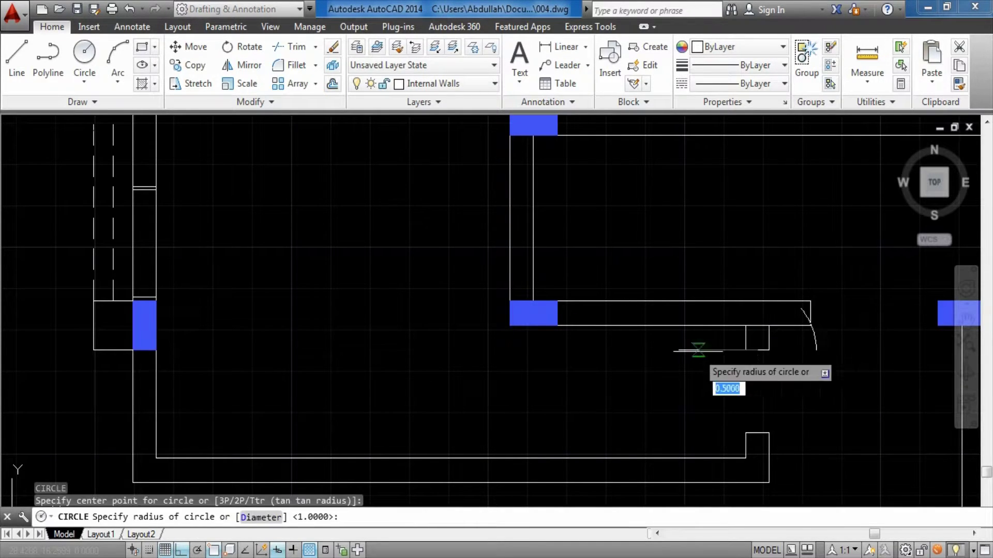
{"action": "left_click", "coordinate": [679, 350]}
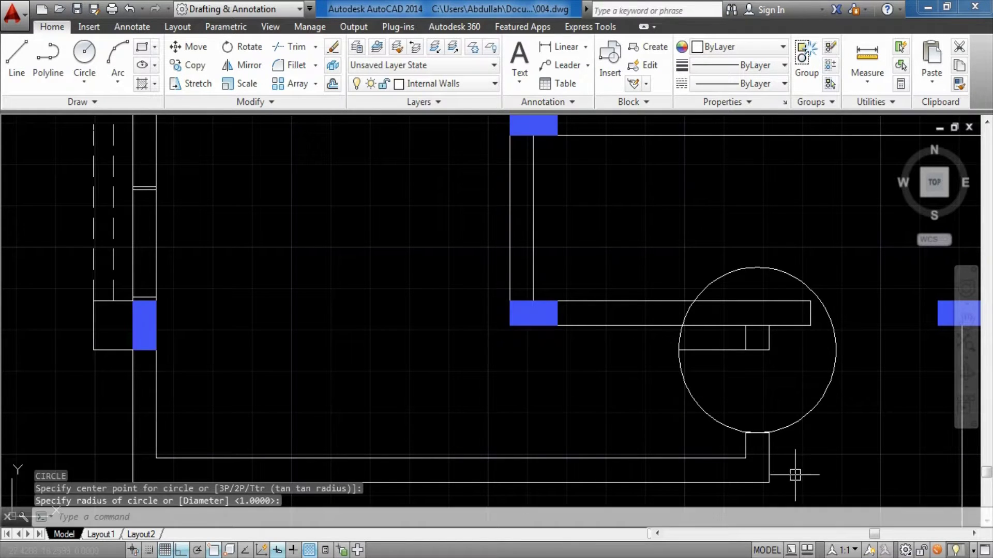
{"action": "scroll", "coordinate": [789, 468], "scroll_direction": "up", "scroll_amount": 6}
{"action": "scroll", "coordinate": [589, 257], "scroll_direction": "down", "scroll_amount": 2}
{"action": "scroll", "coordinate": [694, 443], "scroll_direction": "down", "scroll_amount": 2}
{"action": "scroll", "coordinate": [689, 300], "scroll_direction": "down", "scroll_amount": 2}
{"action": "left_click", "coordinate": [597, 324]}
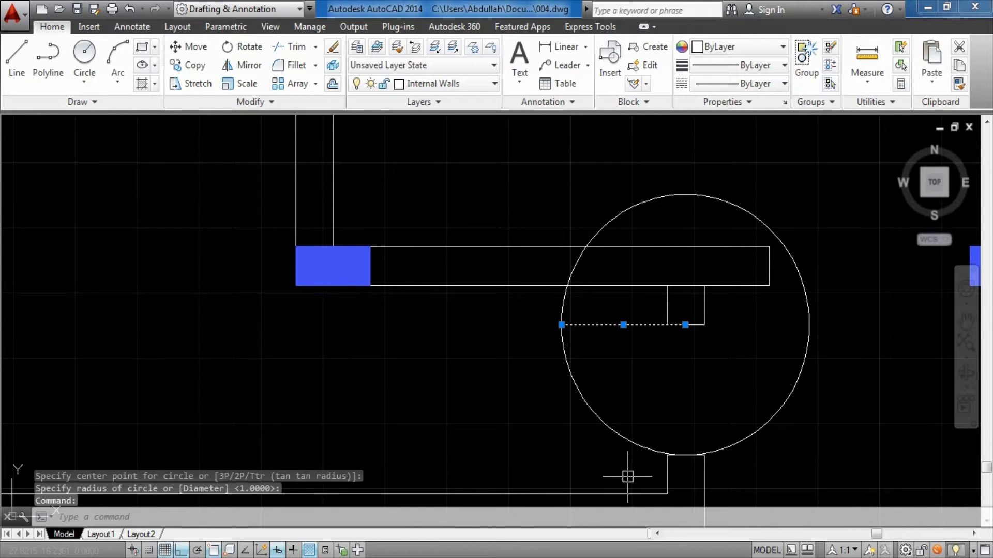
{"action": "scroll", "coordinate": [686, 341], "scroll_direction": "up", "scroll_amount": 2}
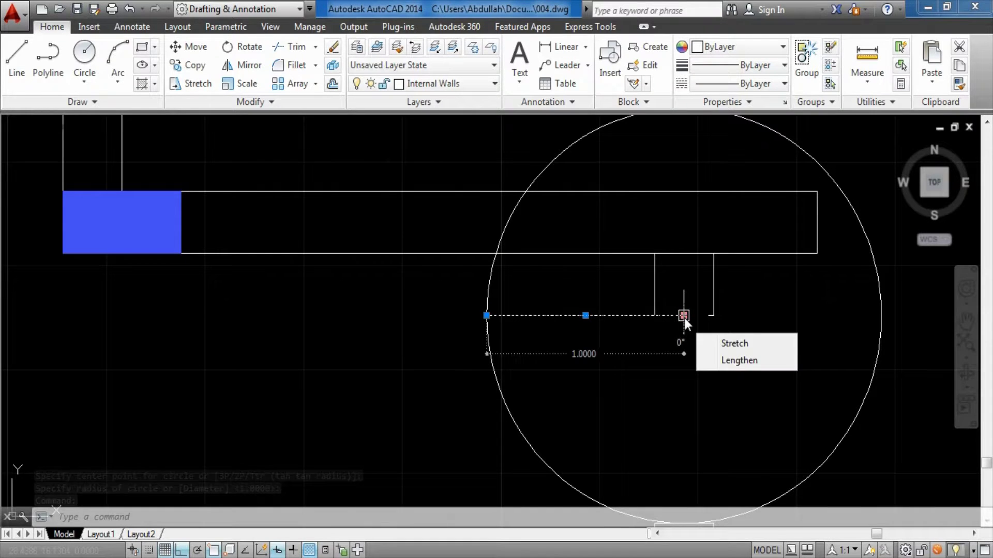
{"action": "scroll", "coordinate": [742, 324], "scroll_direction": "down", "scroll_amount": 2}
{"action": "key", "text": "Escape"}
{"action": "key", "text": "Escape"}
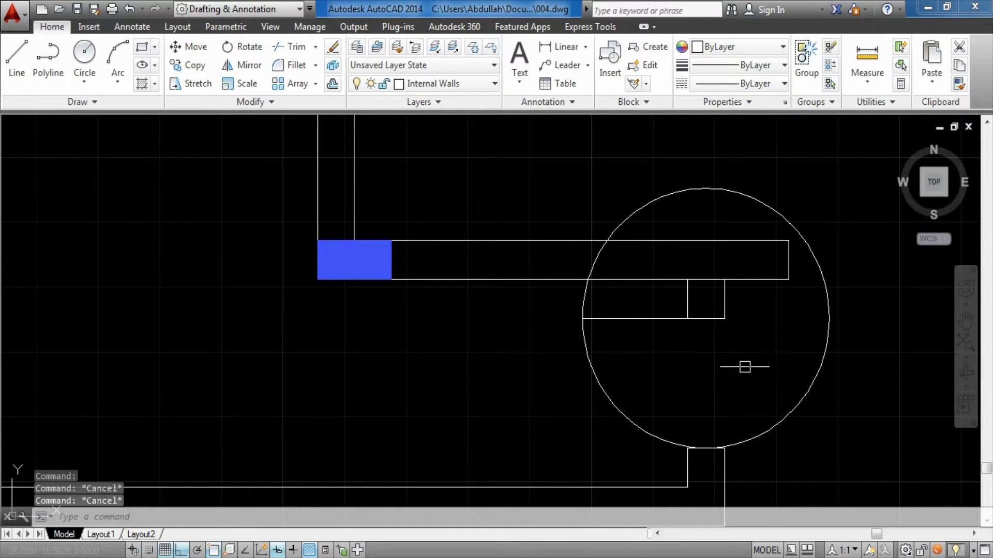
{"action": "type", "text": "tr"}
- Trim the circle to a quarter-circle swing and delete the leftover arc
{"action": "key", "text": "Return"}
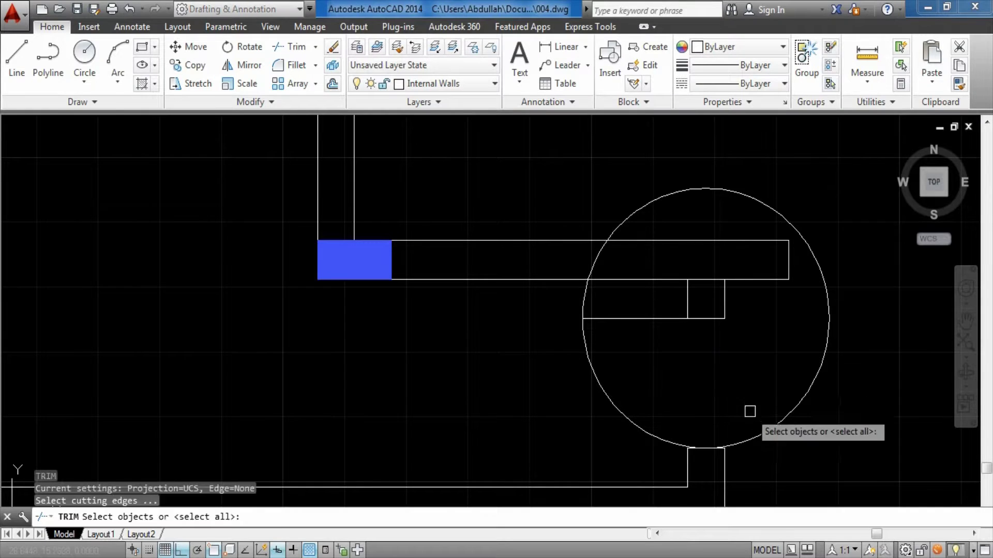
{"action": "key", "text": "Return"}
{"action": "left_click", "coordinate": [740, 443]}
{"action": "left_click", "coordinate": [585, 304]}
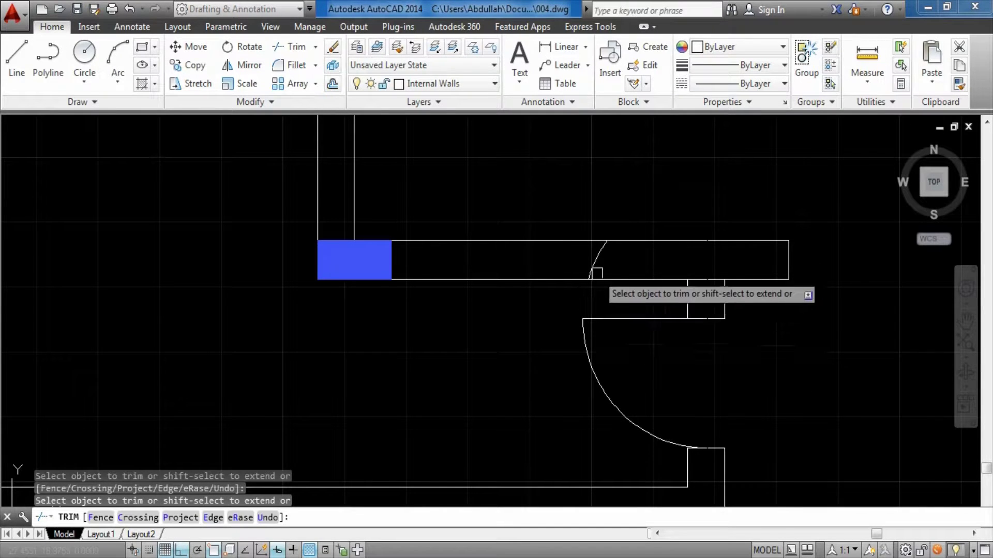
{"action": "key", "text": "Escape"}
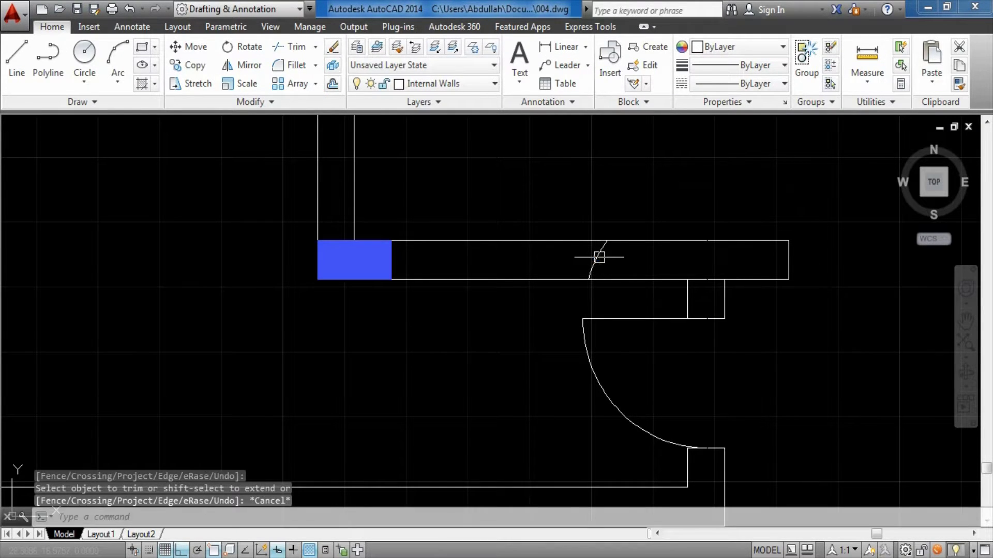
{"action": "left_click", "coordinate": [598, 257]}
{"action": "key", "text": "Delete"}
- Offset the door leaf line 0.05 downward
{"action": "left_click", "coordinate": [660, 318]}
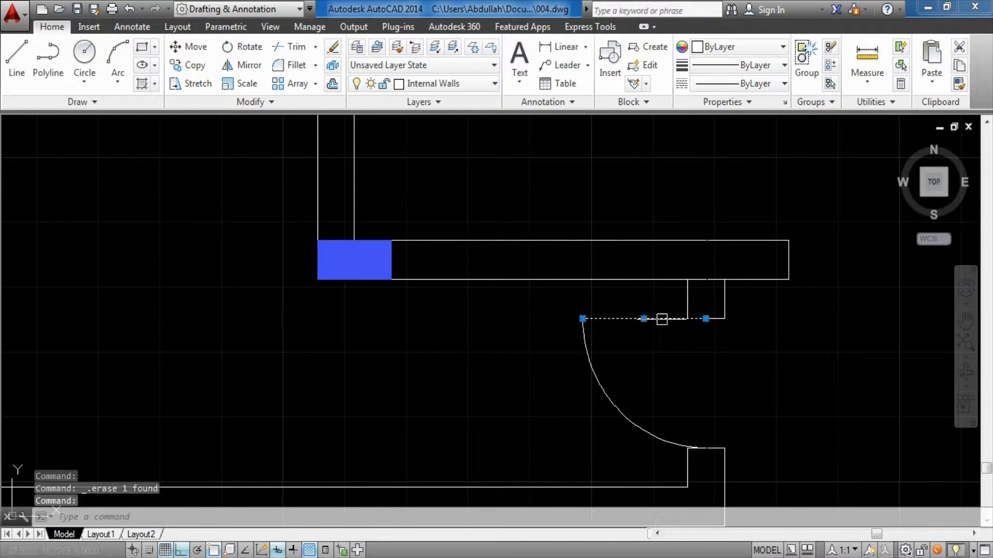
{"action": "scroll", "coordinate": [665, 362], "scroll_direction": "up", "scroll_amount": 2}
{"action": "key", "text": "Return"}
{"action": "type", "text": "0.05"}
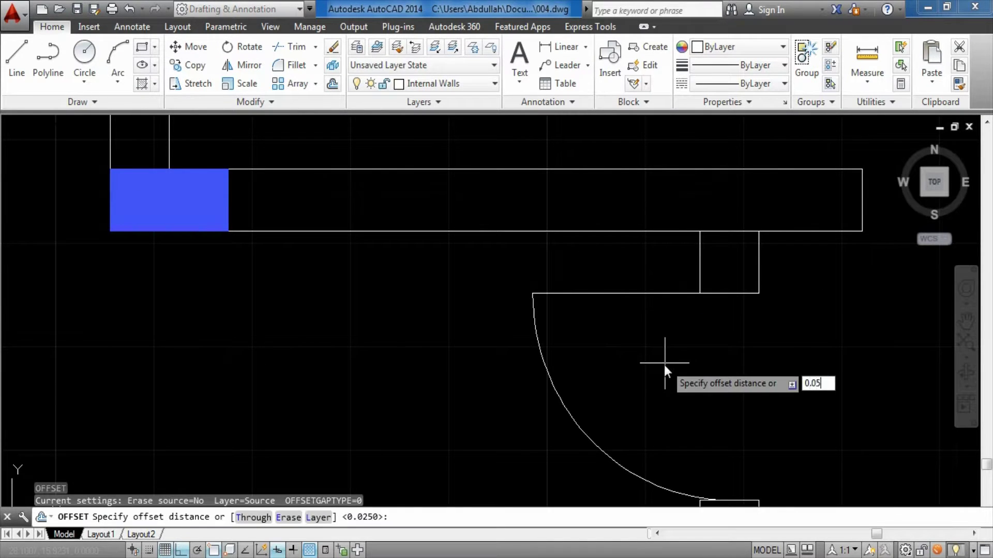
{"action": "key", "text": "Return"}
{"action": "left_click", "coordinate": [665, 294]}
{"action": "left_click", "coordinate": [681, 381]}
{"action": "key", "text": "Escape"}
{"action": "scroll", "coordinate": [730, 281], "scroll_direction": "up", "scroll_amount": 4}
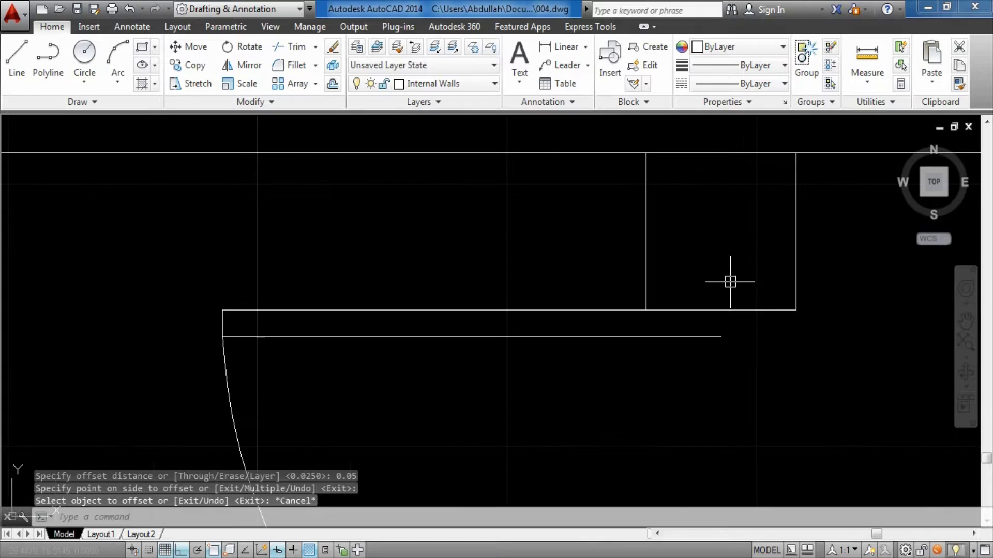
- Cap the leaf's open end with a short vertical line
{"action": "type", "text": "l"}
{"action": "key", "text": "Return"}
{"action": "left_click", "coordinate": [721, 337]}
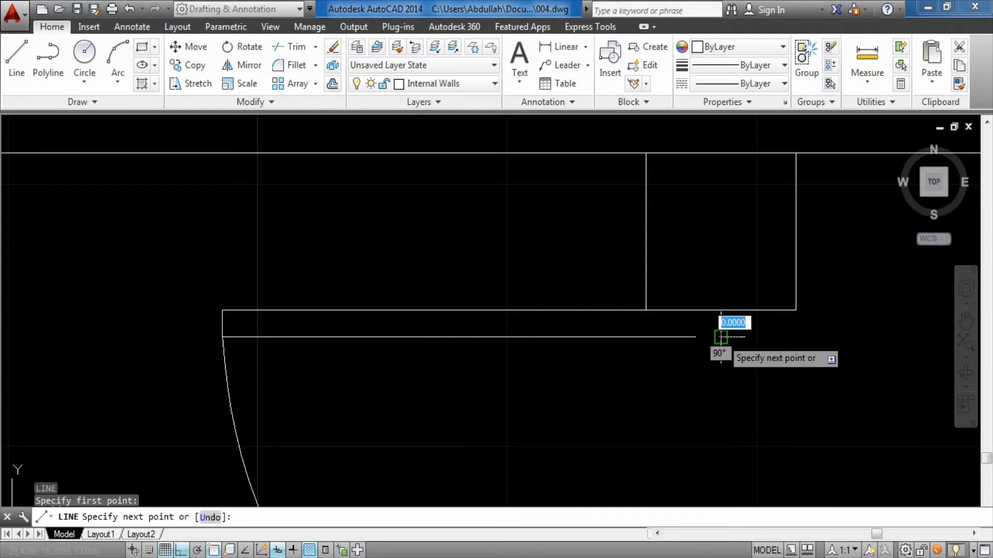
{"action": "left_click", "coordinate": [720, 310]}
{"action": "key", "text": "Escape"}
- Window-select the door pieces, removing the wall line from the selection
{"action": "scroll", "coordinate": [799, 356], "scroll_direction": "down", "scroll_amount": 5}
{"action": "middle_click_drag", "start_coordinate": [804, 364], "coordinate": [777, 327]}
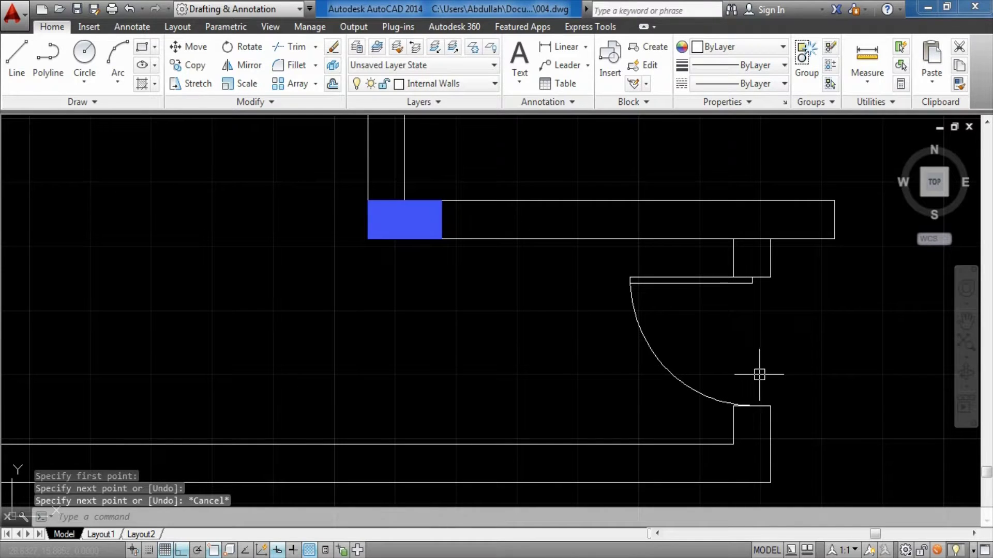
{"action": "left_click", "coordinate": [581, 267]}
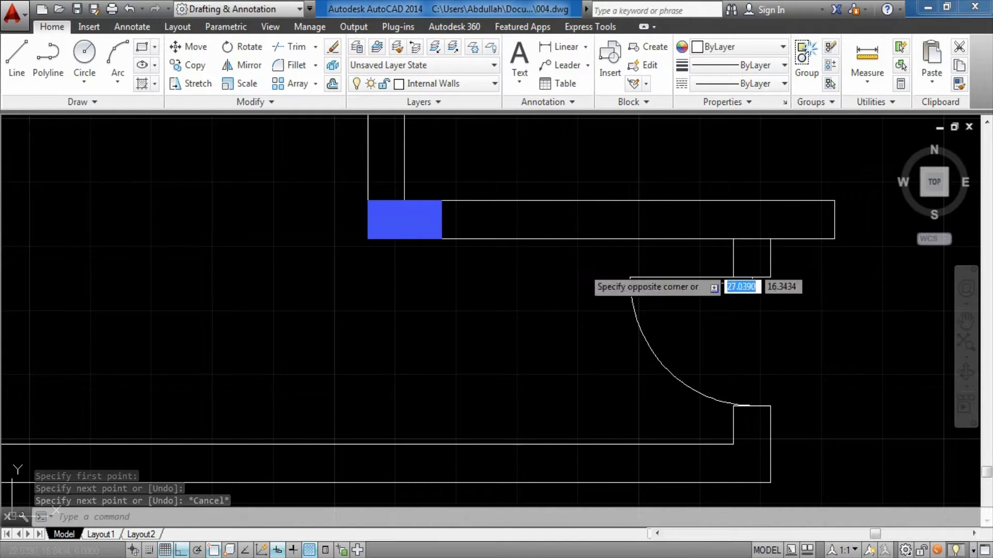
{"action": "left_click", "coordinate": [872, 423]}
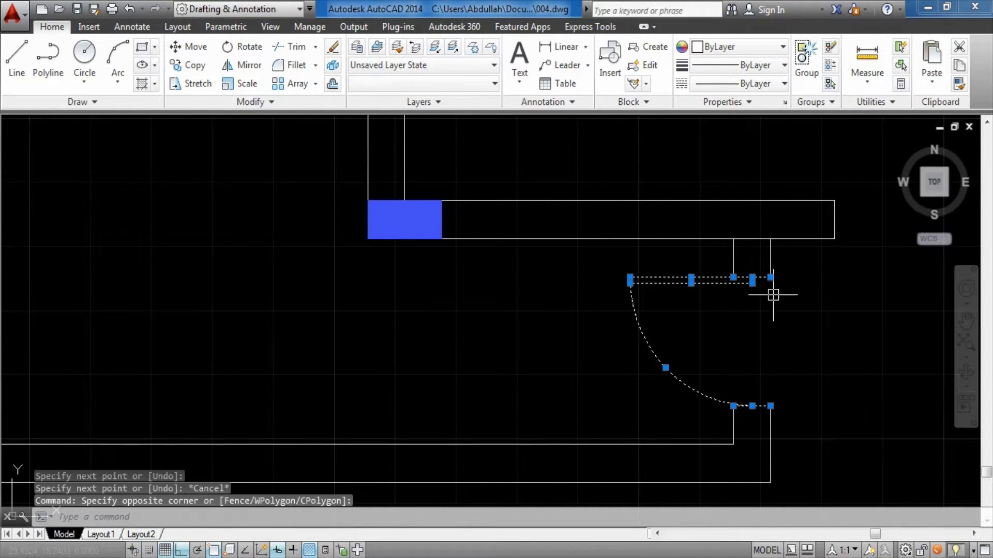
{"action": "scroll", "coordinate": [760, 258], "scroll_direction": "up", "scroll_amount": 4}
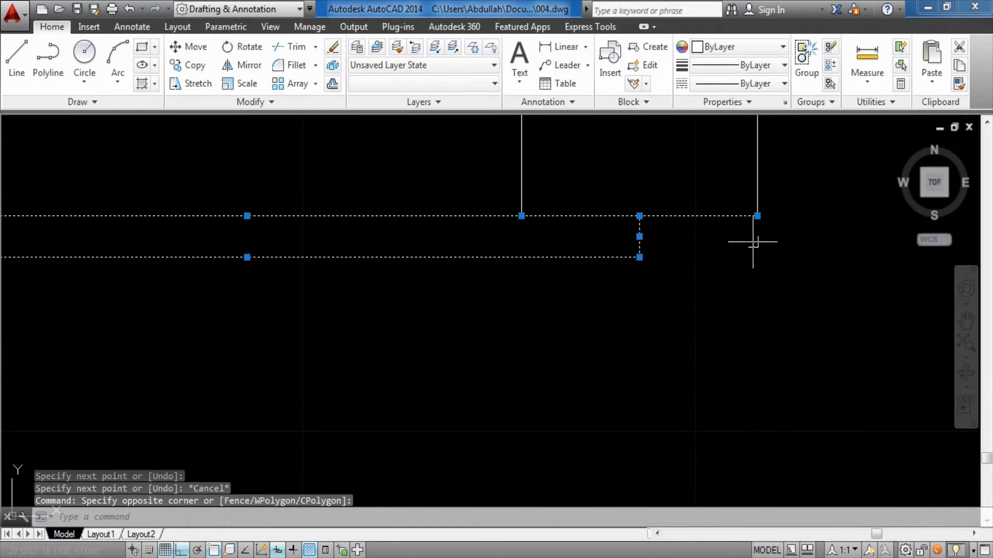
{"action": "left_click", "coordinate": [736, 214], "text": "shift"}
{"action": "scroll", "coordinate": [816, 281], "scroll_direction": "down", "scroll_amount": 1}
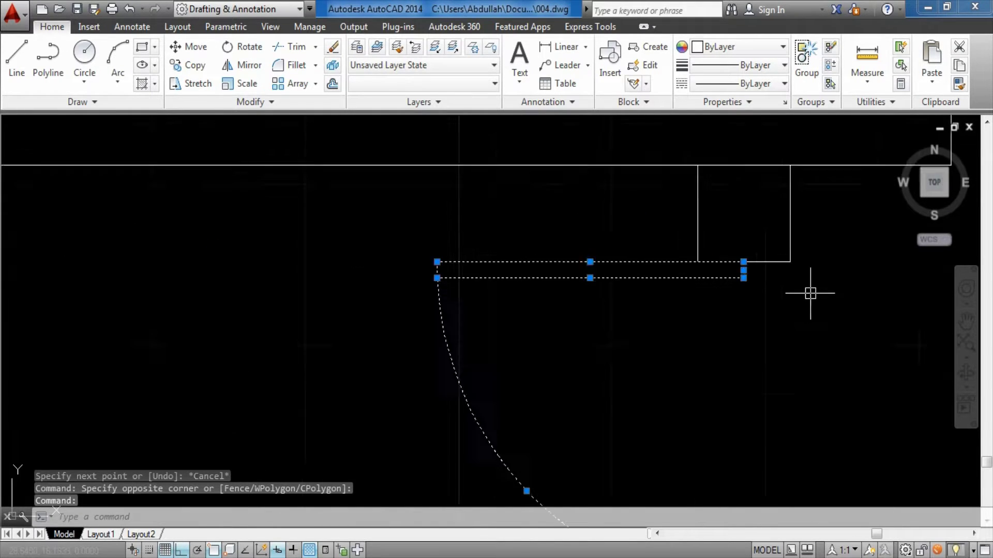
{"action": "scroll", "coordinate": [815, 287], "scroll_direction": "down", "scroll_amount": 2}
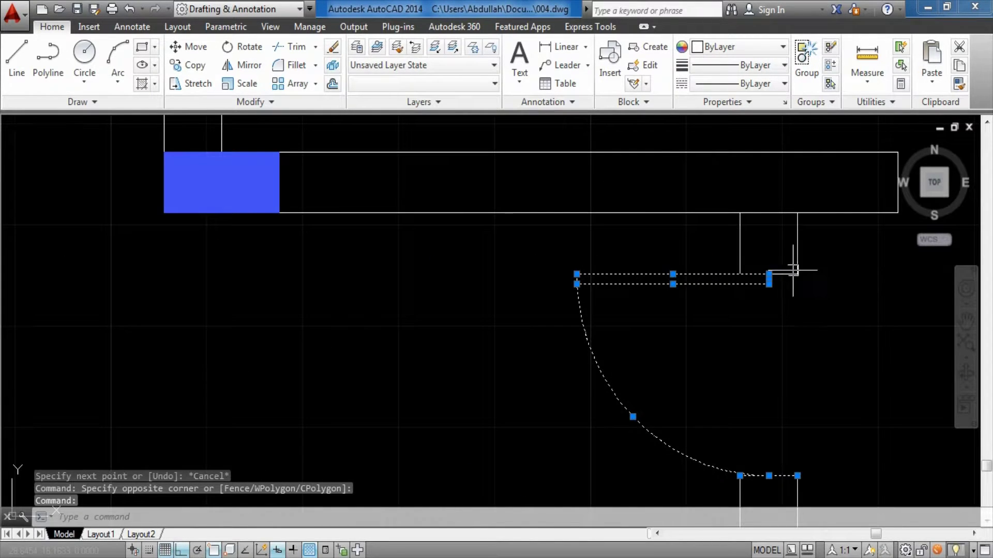
- Create a block named 'door' from the five selected door objects
{"action": "left_click", "coordinate": [651, 53]}
{"action": "type", "text": "door3"}
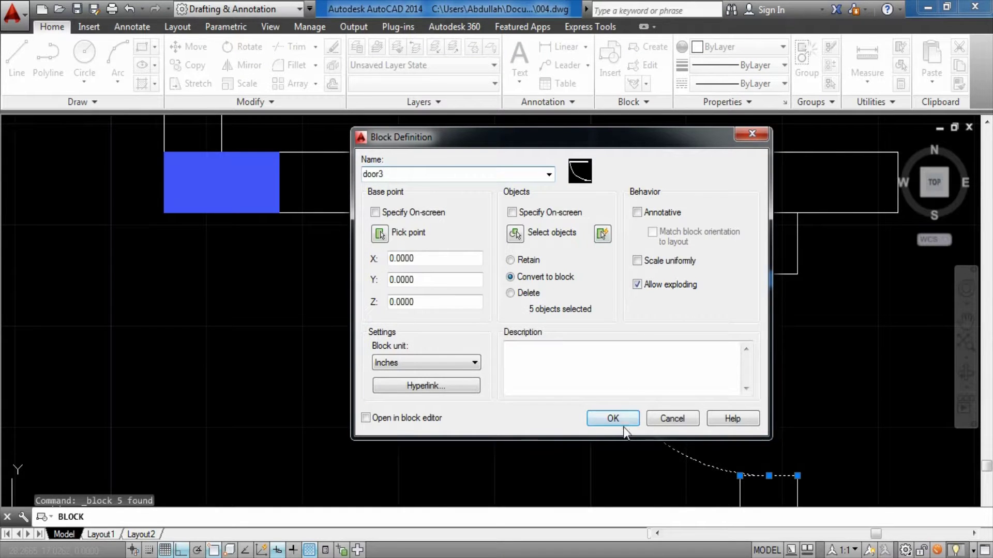
{"action": "left_click", "coordinate": [615, 419]}
{"action": "left_click", "coordinate": [677, 288]}
{"action": "scroll", "coordinate": [571, 460], "scroll_direction": "down", "scroll_amount": 2}
{"action": "middle_click_drag", "start_coordinate": [731, 377], "coordinate": [812, 321]}
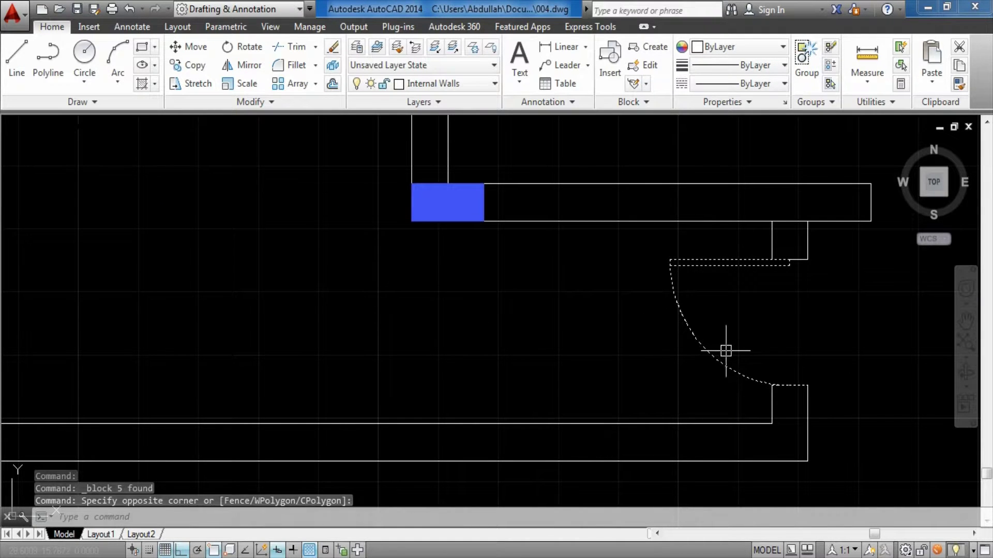
- Copy the door block to the left, next to the blue column
{"action": "type", "text": "c"}
{"action": "key", "text": "Return"}
{"action": "left_click", "coordinate": [778, 280]}
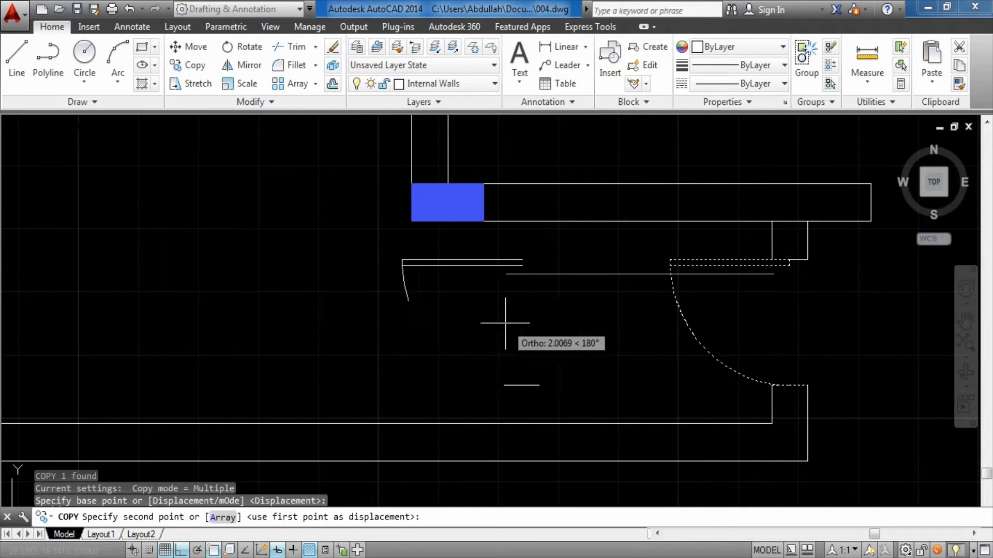
{"action": "left_click", "coordinate": [503, 331]}
{"action": "key", "text": "Escape"}
{"action": "left_click", "coordinate": [540, 239]}
{"action": "left_click", "coordinate": [490, 259]}
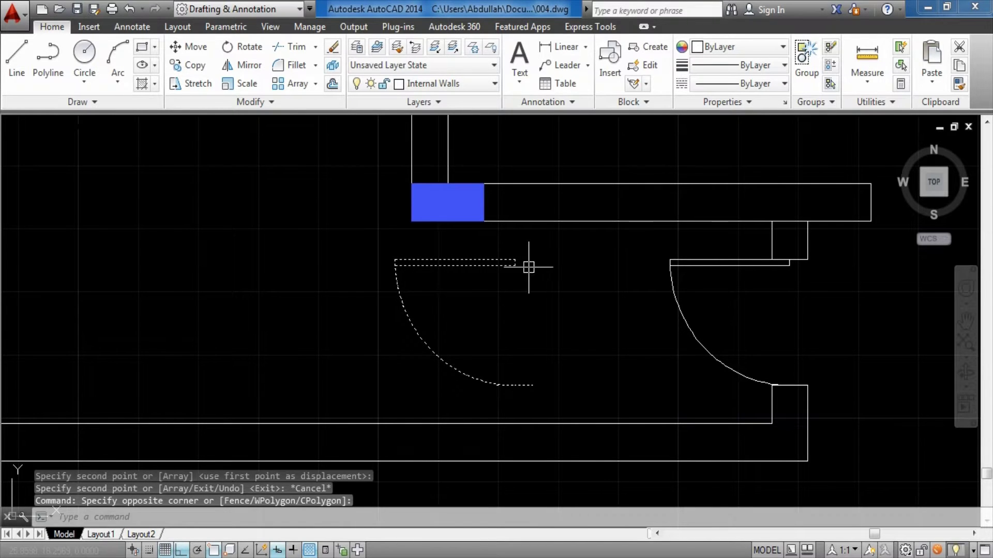
- Rotate the door copy 270° about its corner into the opening, then open door3 for block editing
{"action": "type", "text": "ro"}
{"action": "key", "text": "Return"}
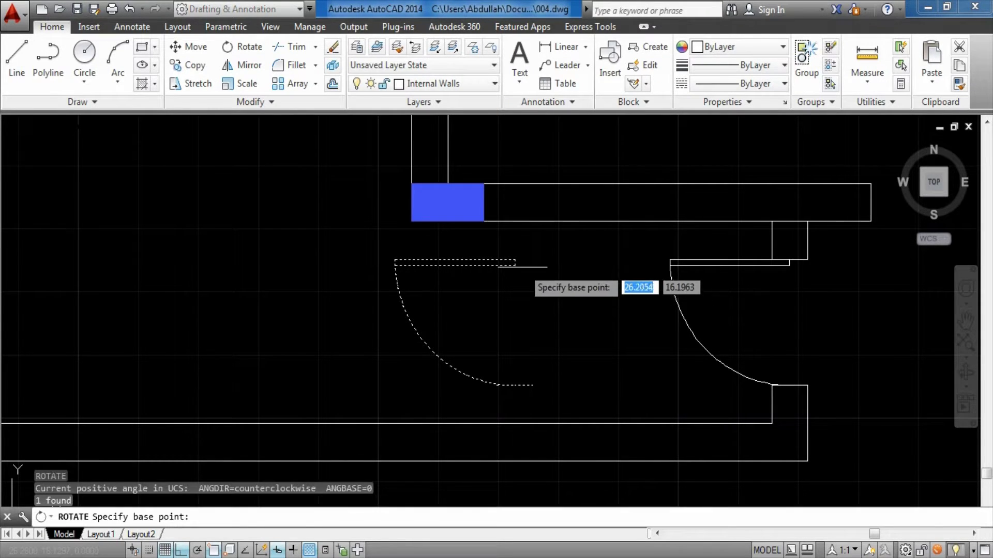
{"action": "left_click", "coordinate": [515, 263]}
{"action": "left_click", "coordinate": [517, 384]}
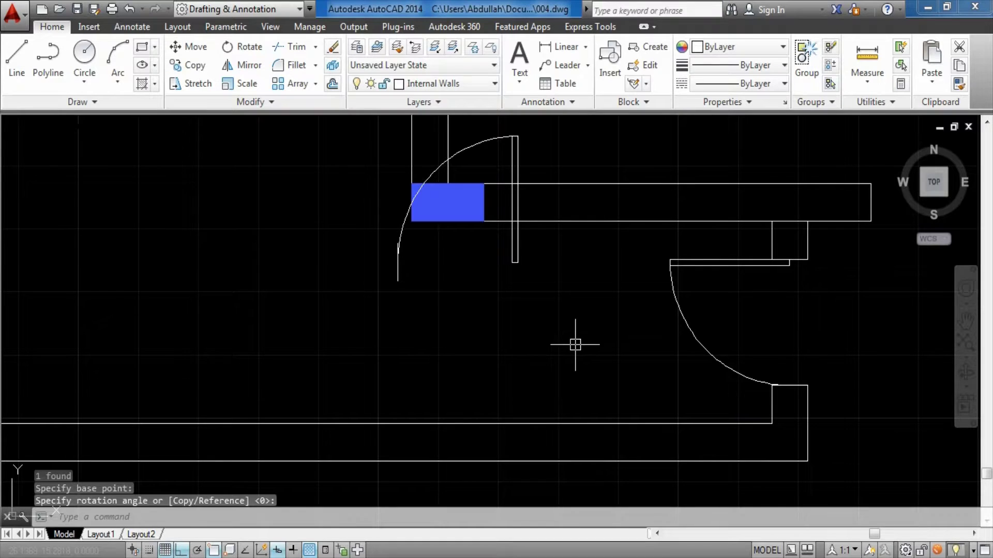
{"action": "scroll", "coordinate": [386, 231], "scroll_direction": "up", "scroll_amount": 3}
{"action": "scroll", "coordinate": [421, 240], "scroll_direction": "up", "scroll_amount": 3}
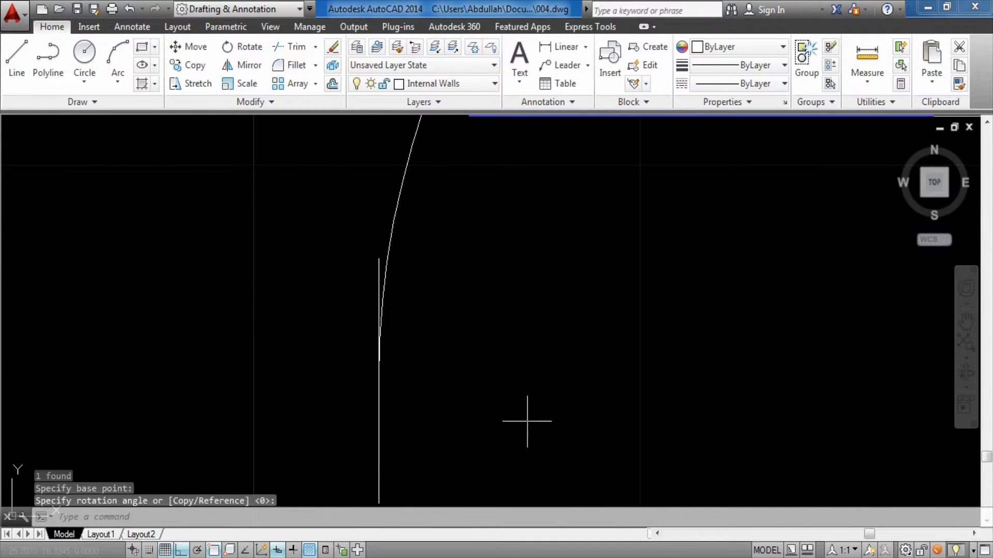
{"action": "scroll", "coordinate": [527, 421], "scroll_direction": "down", "scroll_amount": 5}
{"action": "left_click", "coordinate": [439, 299]}
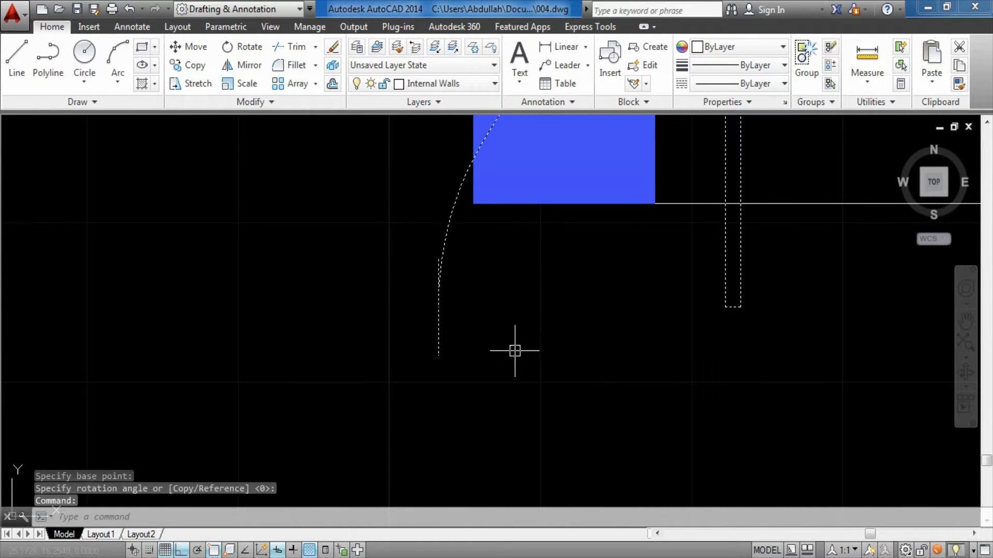
{"action": "double_click", "coordinate": [725, 268]}
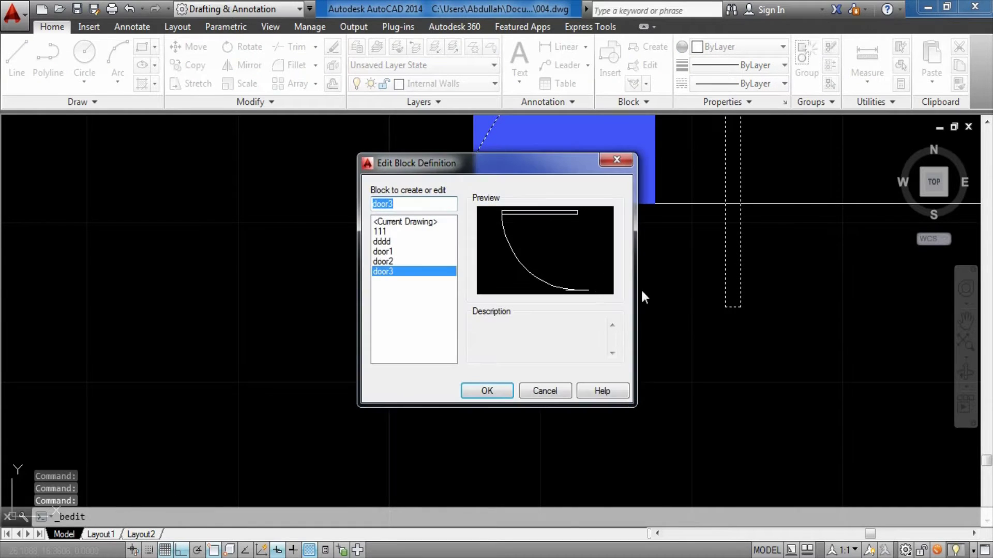
- Erase the short bottom line from door3 in the Block Editor and save the changes
{"action": "left_click", "coordinate": [486, 390]}
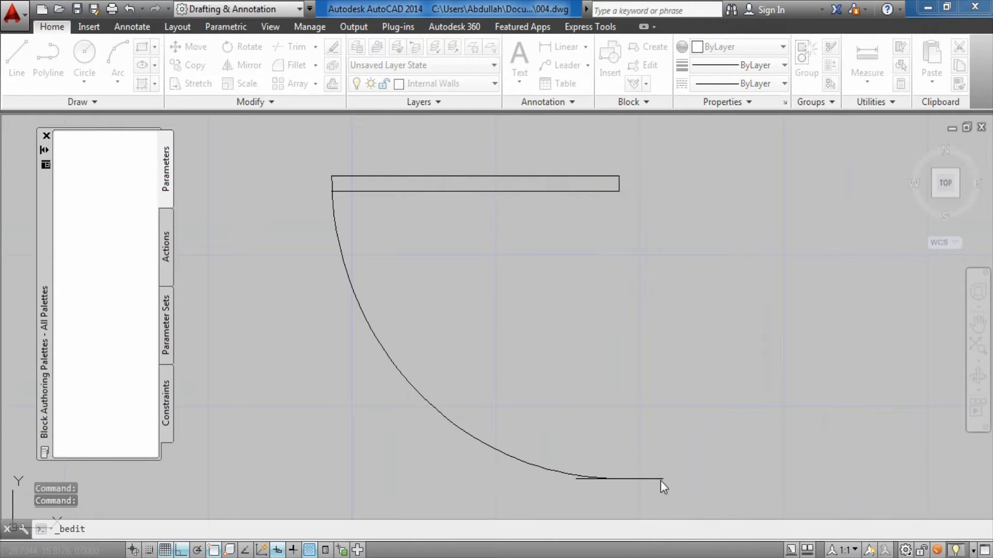
{"action": "left_click", "coordinate": [688, 483]}
{"action": "left_click", "coordinate": [650, 455]}
{"action": "key", "text": "Delete"}
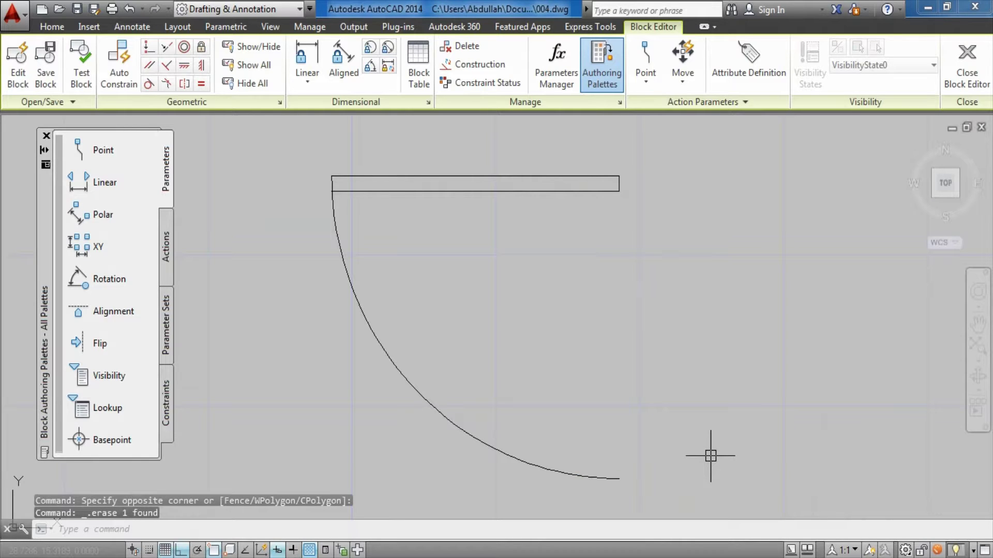
{"action": "left_click", "coordinate": [984, 77]}
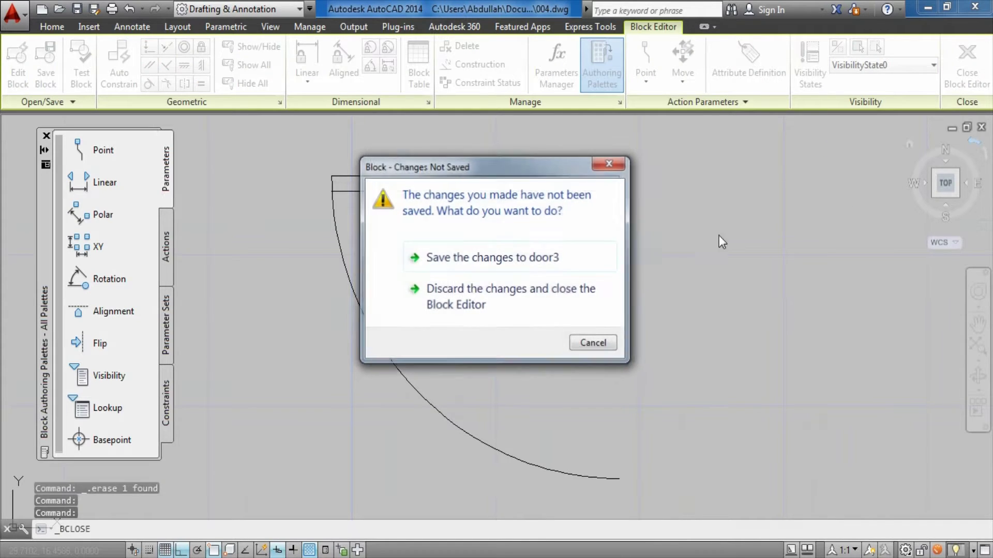
{"action": "left_click", "coordinate": [485, 262]}
{"action": "scroll", "coordinate": [568, 362], "scroll_direction": "up", "scroll_amount": 5}
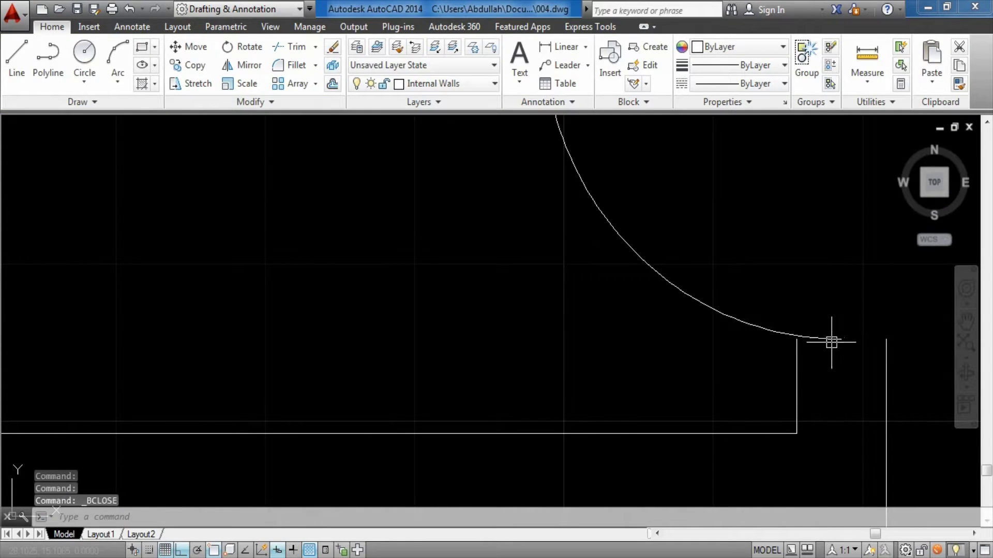
- Start a line at the wall corner, pan the view left, then cancel the line
{"action": "key", "text": "Return"}
{"action": "scroll", "coordinate": [806, 336], "scroll_direction": "up", "scroll_amount": 2}
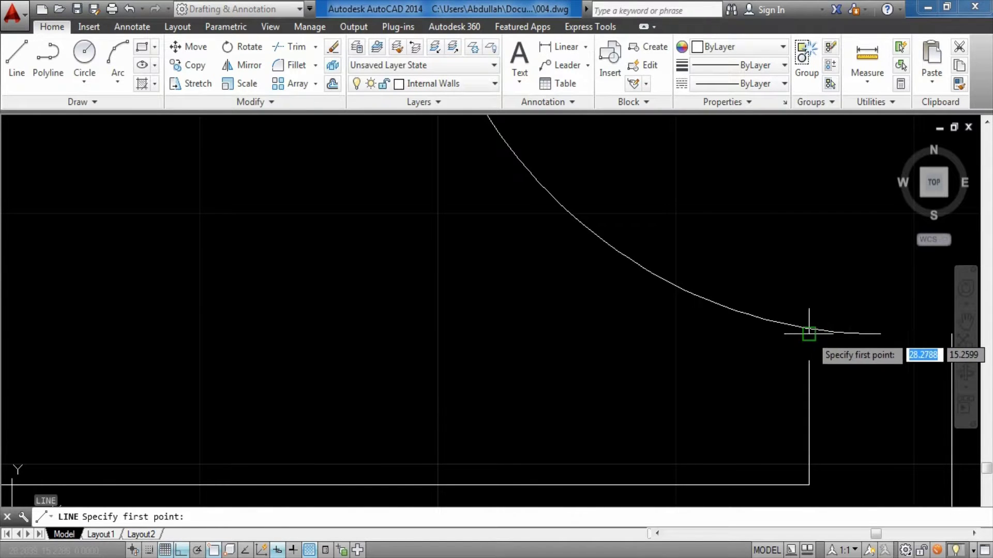
{"action": "left_click", "coordinate": [810, 334]}
{"action": "middle_click_drag", "start_coordinate": [774, 358], "coordinate": [669, 358]}
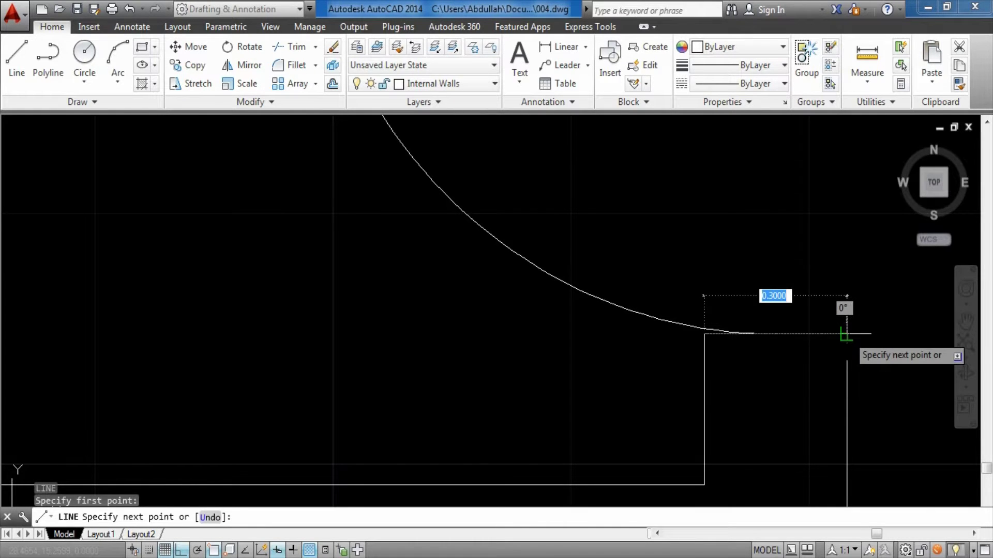
{"action": "key", "text": "Escape"}
{"action": "scroll", "coordinate": [808, 369], "scroll_direction": "down", "scroll_amount": 5}
- Erase the short vertical line beside the door opening and bring the window wall into view
{"action": "left_click", "coordinate": [484, 282]}
{"action": "left_click", "coordinate": [510, 217]}
{"action": "key", "text": "Delete"}
{"action": "scroll", "coordinate": [594, 311], "scroll_direction": "down", "scroll_amount": 2}
{"action": "scroll", "coordinate": [594, 312], "scroll_direction": "up", "scroll_amount": 2}
{"action": "mouse_move", "coordinate": [594, 311]}
{"action": "middle_mouse_down"}
{"action": "mouse_move", "coordinate": [546, 317]}
{"action": "mouse_move", "coordinate": [539, 295]}
{"action": "mouse_move", "coordinate": [478, 294]}
{"action": "middle_mouse_up"}
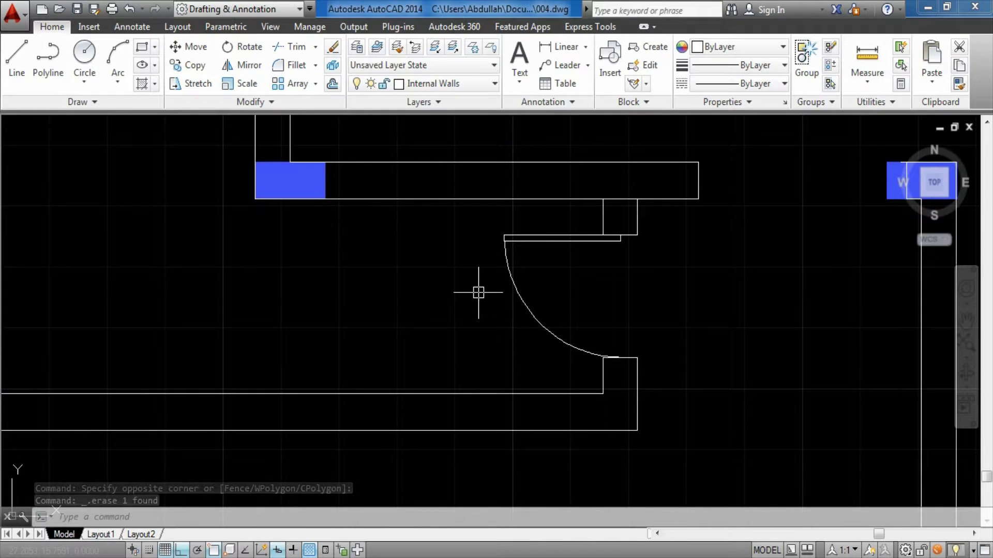
{"action": "scroll", "coordinate": [469, 376], "scroll_direction": "down", "scroll_amount": 2}
{"action": "mouse_move", "coordinate": [469, 376]}
{"action": "middle_mouse_down"}
{"action": "mouse_move", "coordinate": [698, 362]}
{"action": "mouse_move", "coordinate": [569, 365]}
{"action": "middle_mouse_up"}
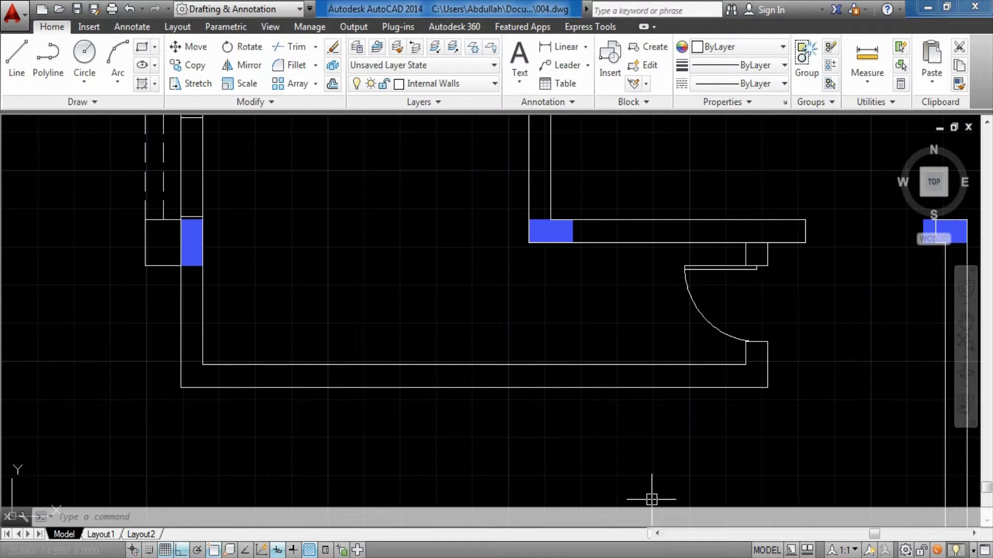
- Draw a short vertical line across the window wall as the first mullion
{"action": "scroll", "coordinate": [652, 499], "scroll_direction": "down", "scroll_amount": 3}
{"action": "scroll", "coordinate": [665, 343], "scroll_direction": "up", "scroll_amount": 2}
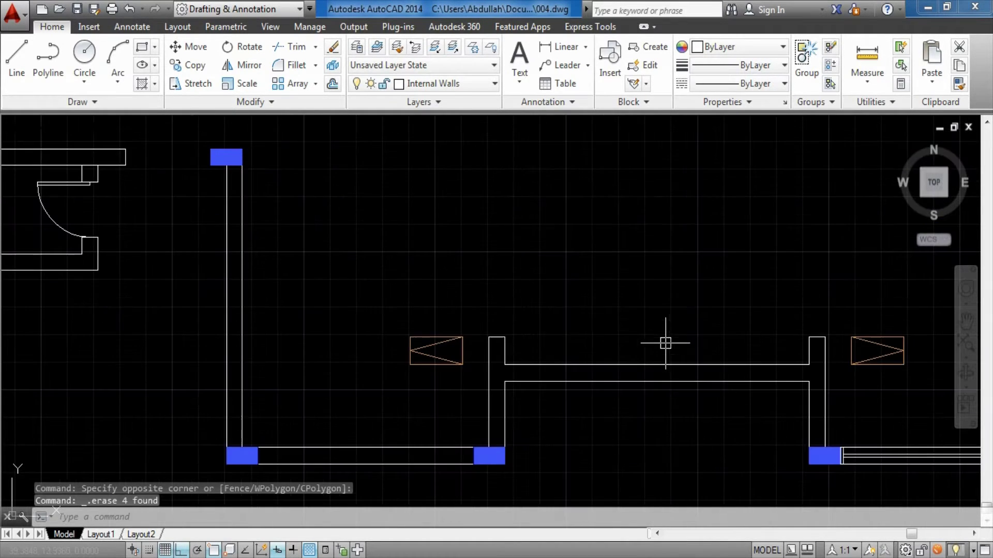
{"action": "type", "text": "l"}
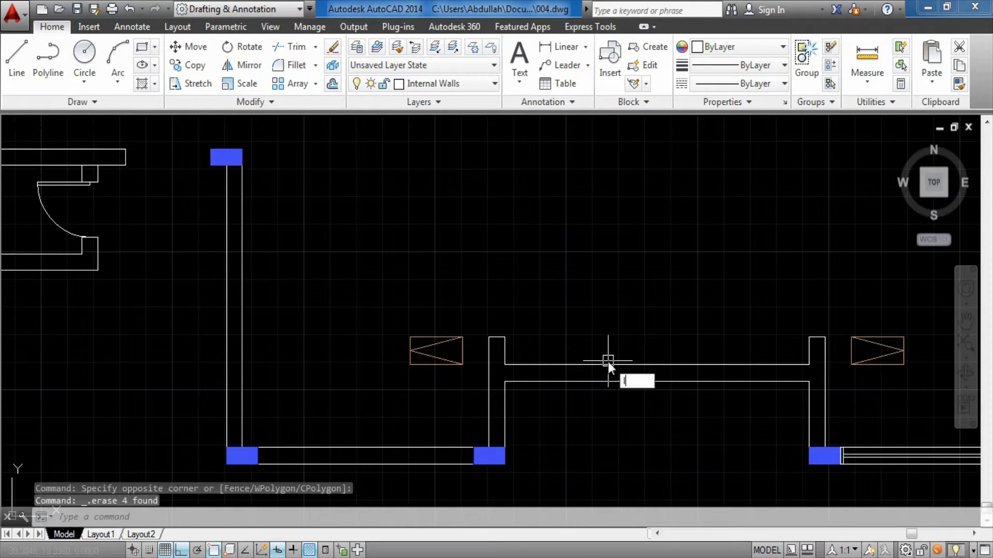
{"action": "key", "text": "Return"}
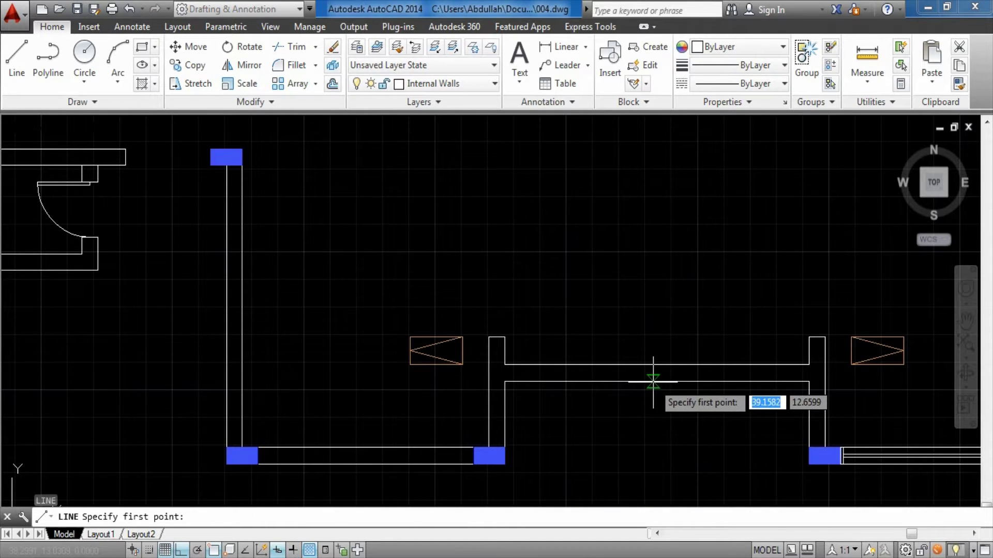
{"action": "left_click", "coordinate": [659, 382]}
{"action": "left_click", "coordinate": [657, 364]}
{"action": "key", "text": "Escape"}
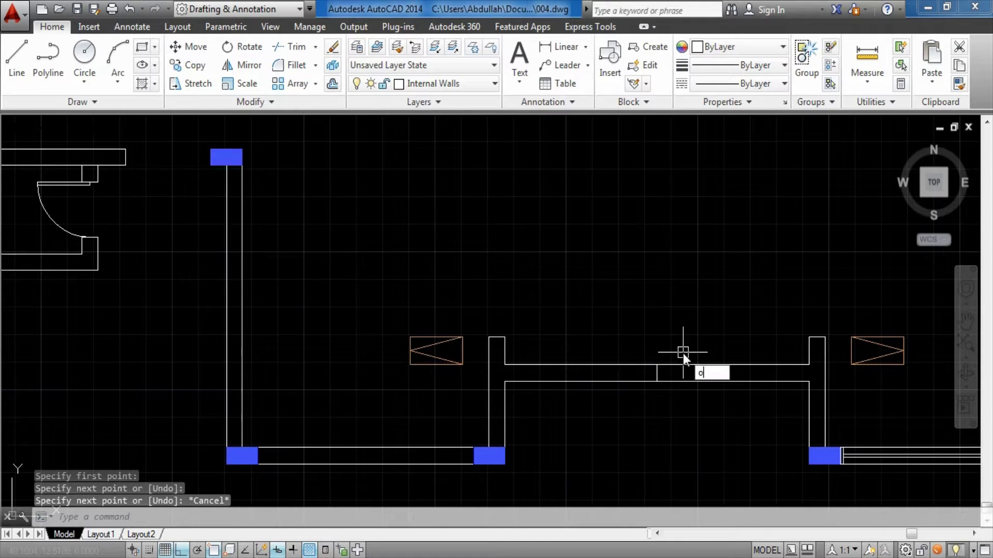
- Offset the mullion line 1 unit twice to the right
{"action": "key", "text": "Return"}
{"action": "type", "text": "1"}
{"action": "key", "text": "Return"}
{"action": "scroll", "coordinate": [652, 378], "scroll_direction": "up", "scroll_amount": 4}
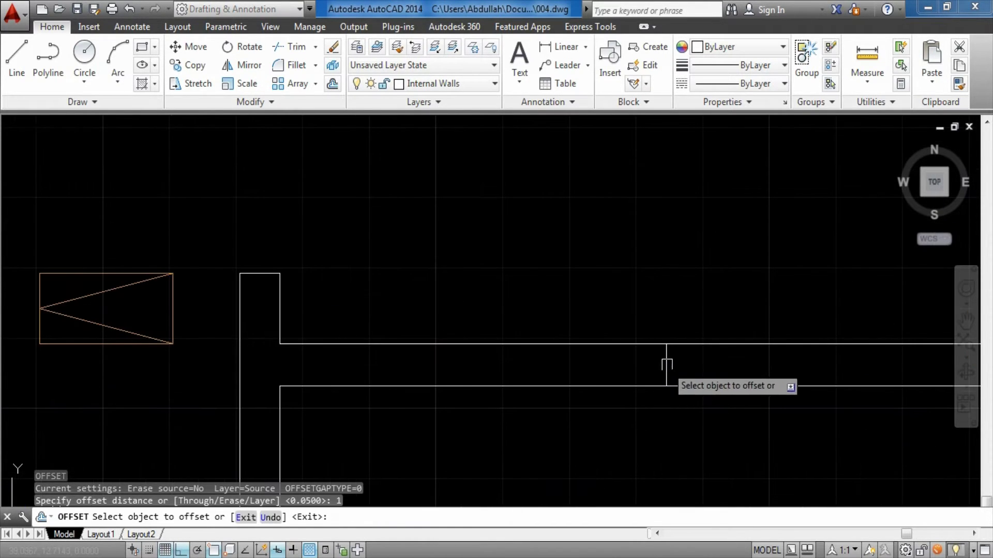
{"action": "left_click", "coordinate": [666, 364]}
{"action": "left_click", "coordinate": [838, 366]}
{"action": "middle_click_drag", "start_coordinate": [857, 372], "coordinate": [672, 375]}
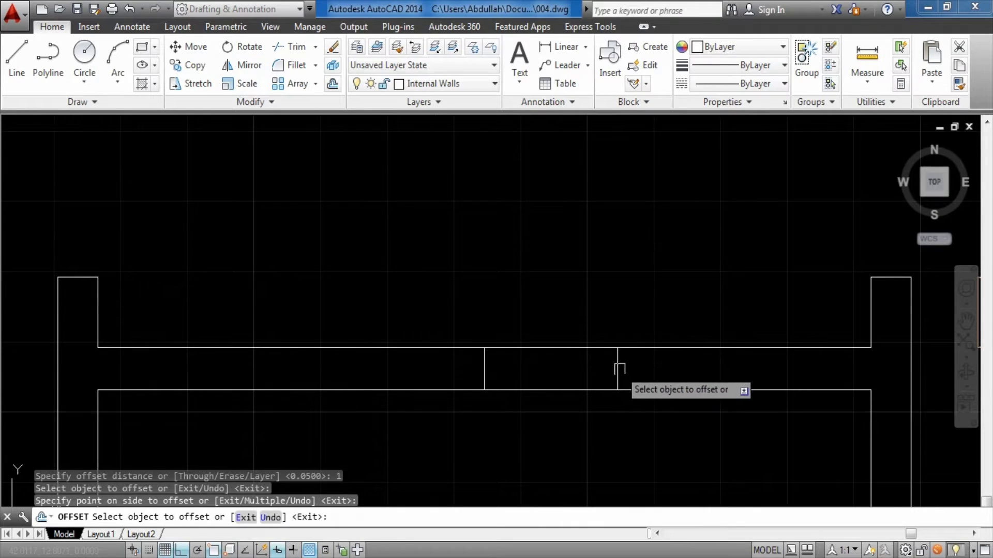
{"action": "left_click", "coordinate": [619, 369]}
{"action": "left_click", "coordinate": [785, 370]}
{"action": "key", "text": "Escape"}
- Offset the mullion 1 unit again, adding copies on both sides of the window
{"action": "scroll", "coordinate": [769, 371], "scroll_direction": "down", "scroll_amount": 2}
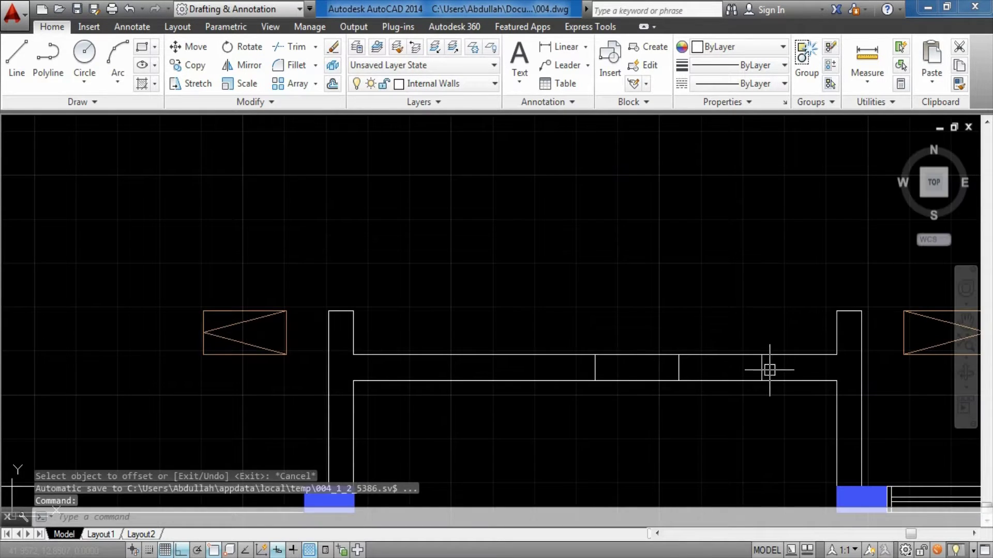
{"action": "scroll", "coordinate": [641, 385], "scroll_direction": "up", "scroll_amount": 1}
{"action": "scroll", "coordinate": [625, 368], "scroll_direction": "up", "scroll_amount": 2}
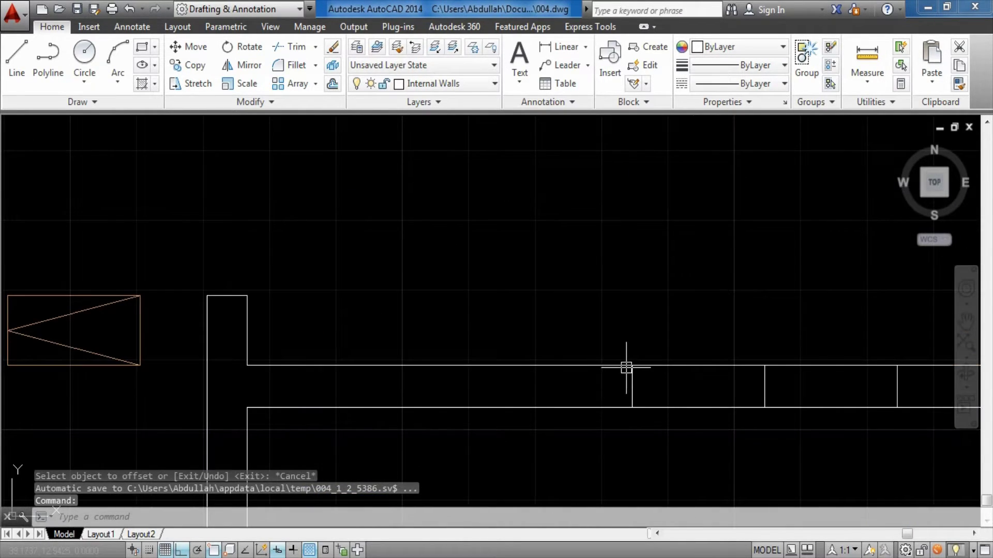
{"action": "middle_click_drag", "start_coordinate": [611, 392], "coordinate": [649, 389]}
{"action": "type", "text": "o"}
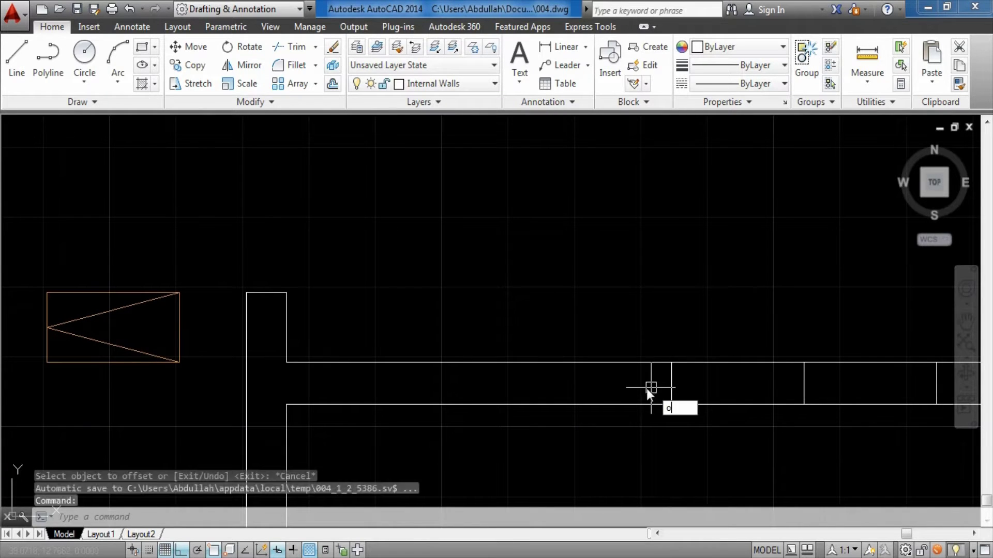
{"action": "key", "text": "Return"}
{"action": "key", "text": "Return"}
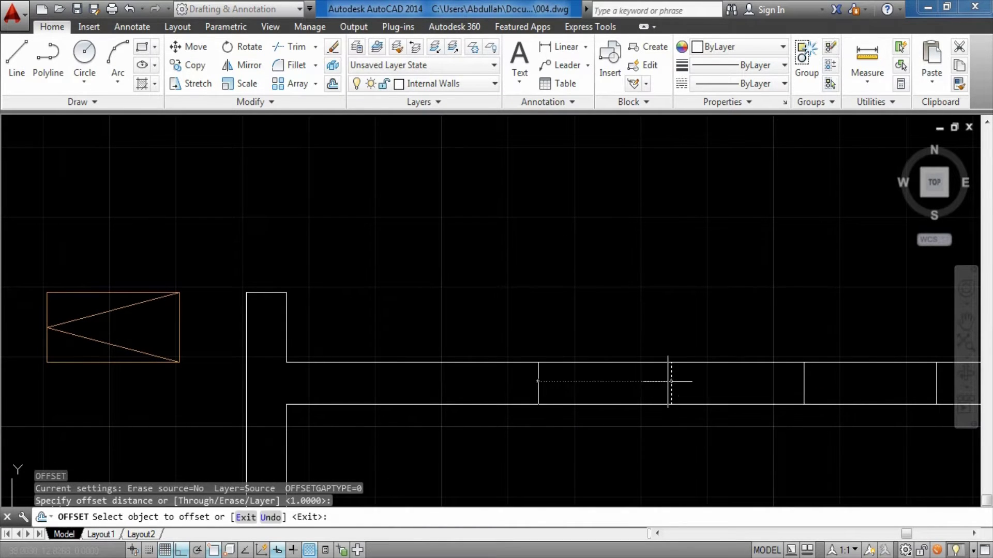
{"action": "left_click", "coordinate": [667, 381]}
{"action": "left_click", "coordinate": [538, 382]}
{"action": "left_click", "coordinate": [475, 386]}
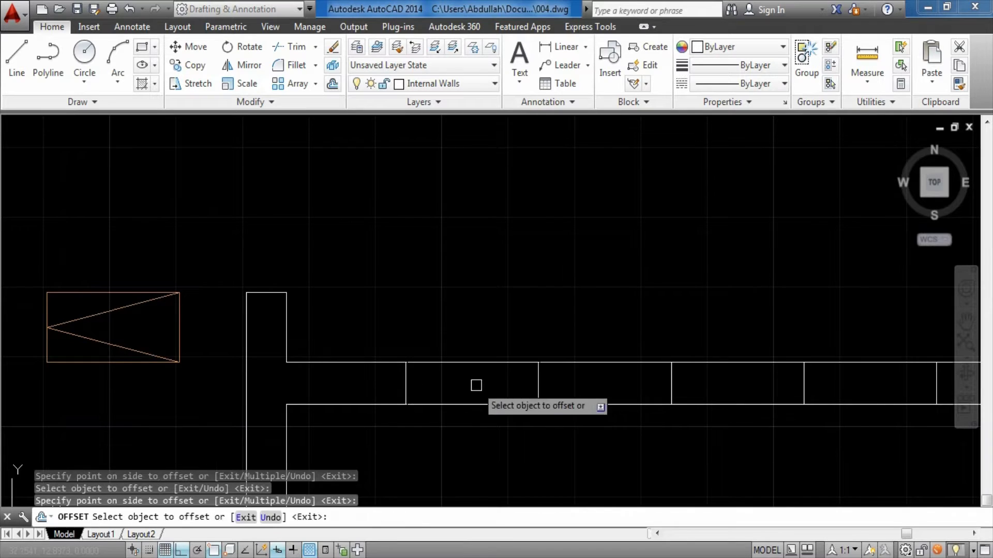
{"action": "key", "text": "Escape"}
{"action": "scroll", "coordinate": [517, 393], "scroll_direction": "down", "scroll_amount": 2}
{"action": "scroll", "coordinate": [615, 393], "scroll_direction": "down", "scroll_amount": 2}
{"action": "scroll", "coordinate": [569, 351], "scroll_direction": "up", "scroll_amount": 3}
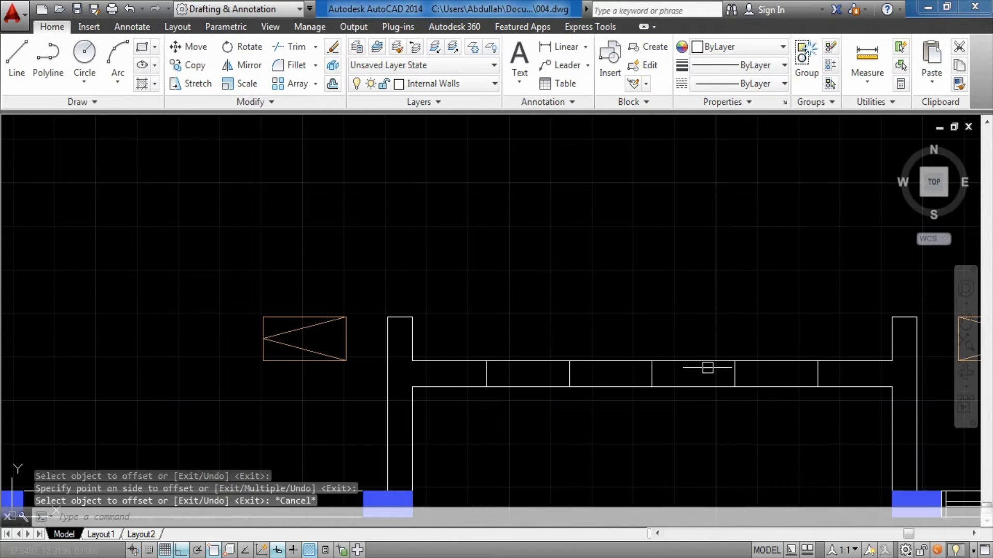
{"action": "scroll", "coordinate": [779, 379], "scroll_direction": "up", "scroll_amount": 4}
{"action": "scroll", "coordinate": [664, 383], "scroll_direction": "down", "scroll_amount": 2}
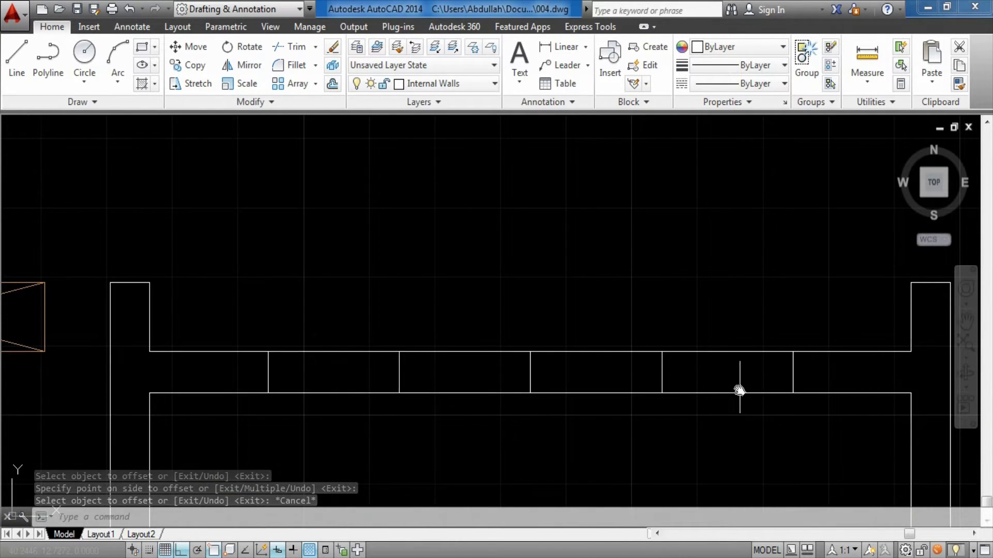
{"action": "scroll", "coordinate": [738, 390], "scroll_direction": "up", "scroll_amount": 2}
{"action": "scroll", "coordinate": [700, 395], "scroll_direction": "up", "scroll_amount": 1}
- Draw a horizontal construction line along the window's wall edge
{"action": "type", "text": "xl"}
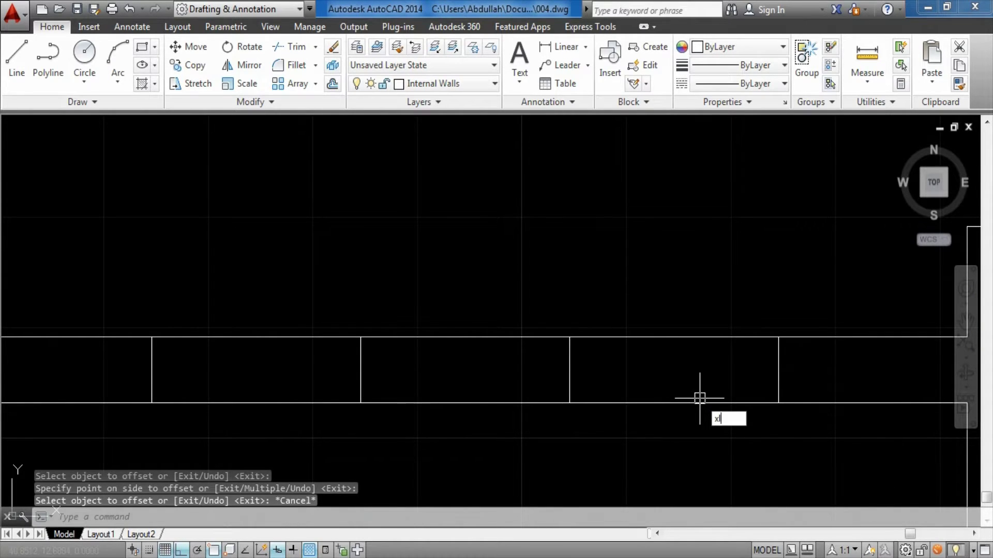
{"action": "key", "text": "Return"}
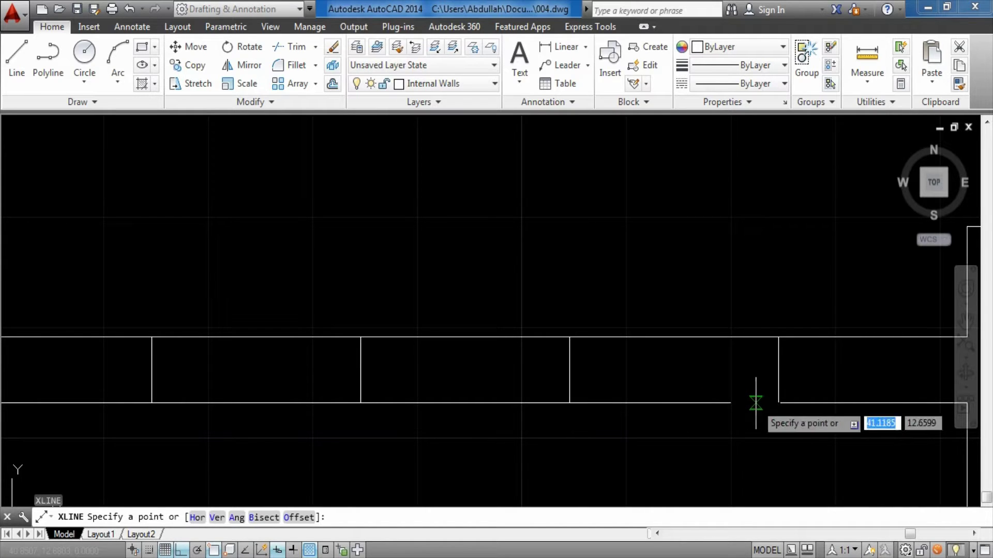
{"action": "left_click", "coordinate": [818, 403]}
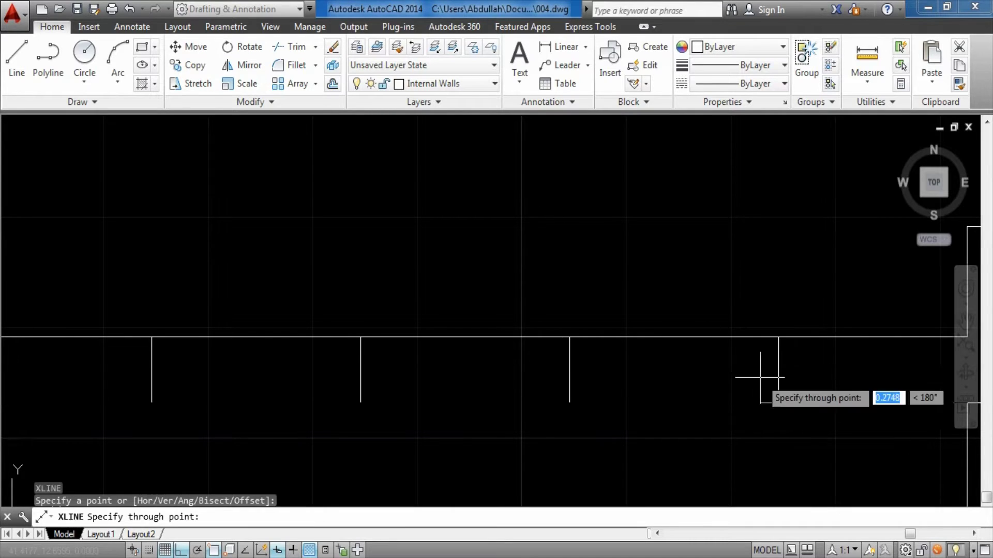
{"action": "key", "text": "Escape"}
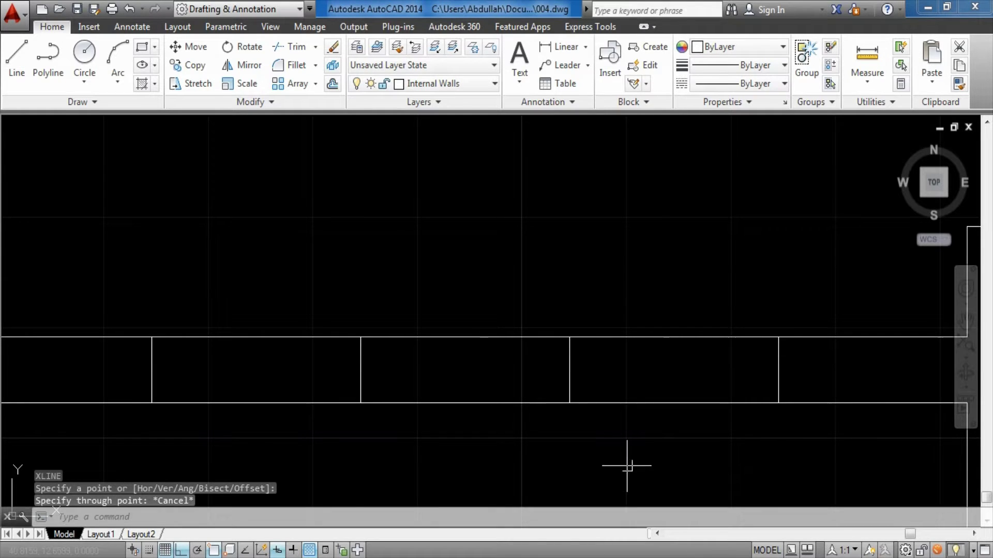
{"action": "type", "text": "xl"}
{"action": "key", "text": "Return"}
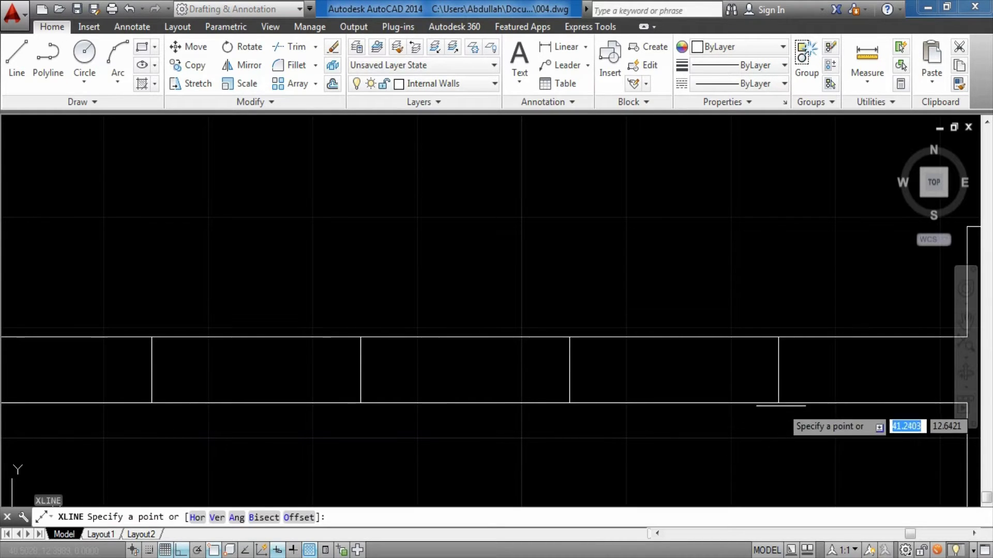
{"action": "left_click", "coordinate": [778, 403]}
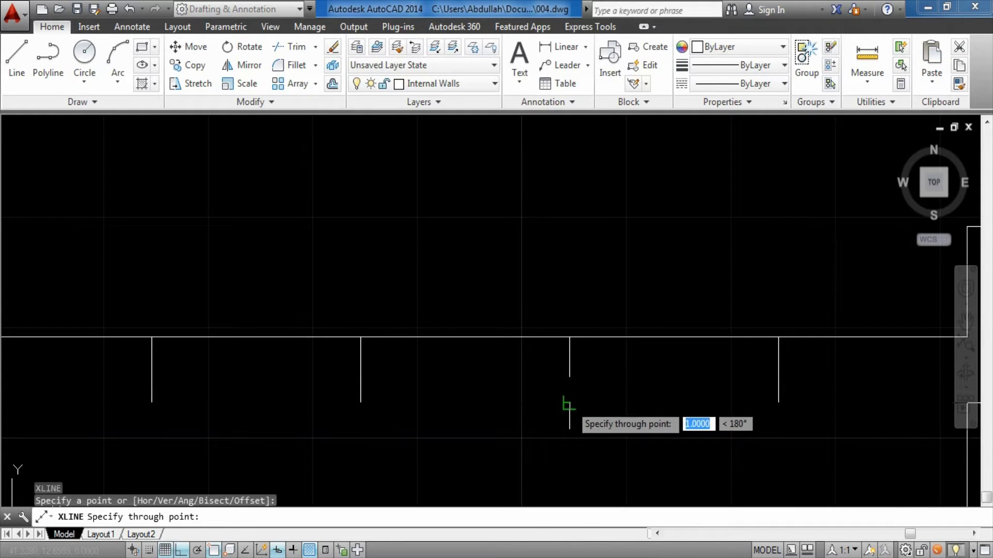
{"action": "left_click", "coordinate": [568, 405]}
{"action": "key", "text": "Escape"}
- Move the construction line 0.05 units off the wall edge
{"action": "left_click", "coordinate": [816, 405]}
{"action": "scroll", "coordinate": [645, 458], "scroll_direction": "down", "scroll_amount": 3}
{"action": "scroll", "coordinate": [657, 465], "scroll_direction": "down", "scroll_amount": 2}
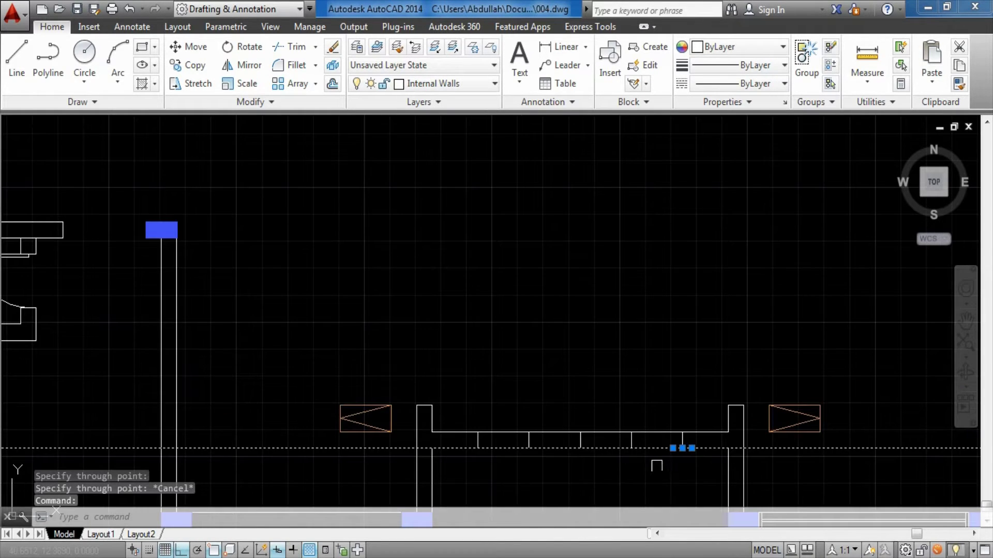
{"action": "scroll", "coordinate": [664, 471], "scroll_direction": "up", "scroll_amount": 3}
{"action": "scroll", "coordinate": [663, 467], "scroll_direction": "up", "scroll_amount": 2}
{"action": "type", "text": "m"}
{"action": "key", "text": "Return"}
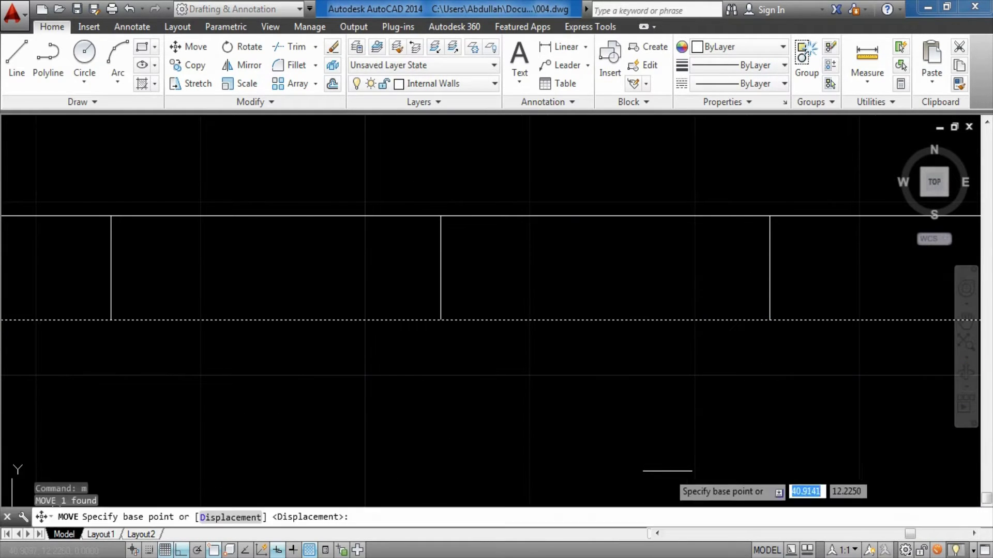
{"action": "scroll", "coordinate": [682, 445], "scroll_direction": "up", "scroll_amount": 2}
{"action": "left_click", "coordinate": [698, 422]}
{"action": "type", "text": "0.05"}
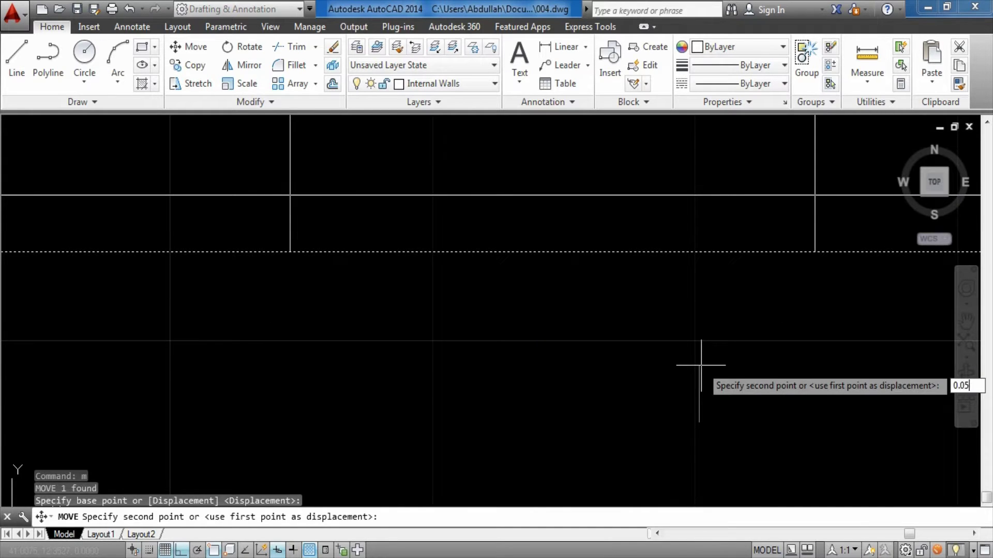
{"action": "key", "text": "Return"}
{"action": "scroll", "coordinate": [688, 403], "scroll_direction": "down", "scroll_amount": 3}
{"action": "scroll", "coordinate": [662, 426], "scroll_direction": "up", "scroll_amount": 2}
{"action": "scroll", "coordinate": [667, 398], "scroll_direction": "up", "scroll_amount": 1}
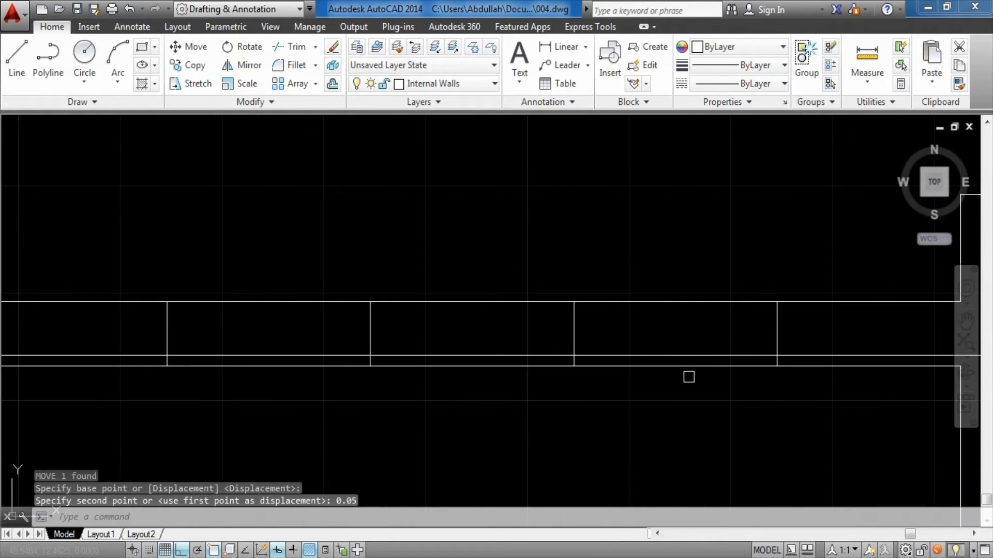
{"action": "key", "text": "Escape"}
- Draw the sill rectangle across the window opening and erase the extra line segment
{"action": "middle_click_drag", "start_coordinate": [692, 342], "coordinate": [618, 360]}
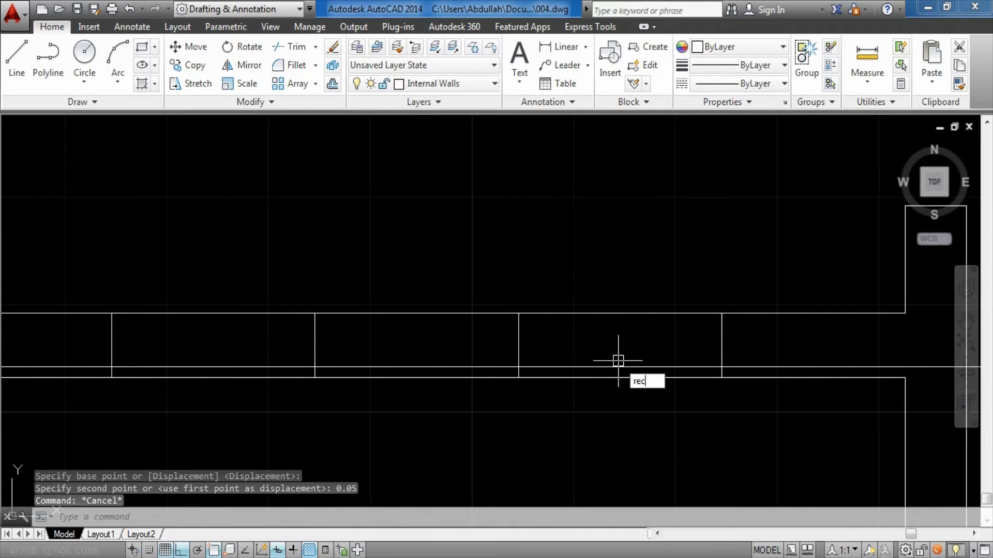
{"action": "key", "text": "Return"}
{"action": "scroll", "coordinate": [553, 372], "scroll_direction": "up", "scroll_amount": 4}
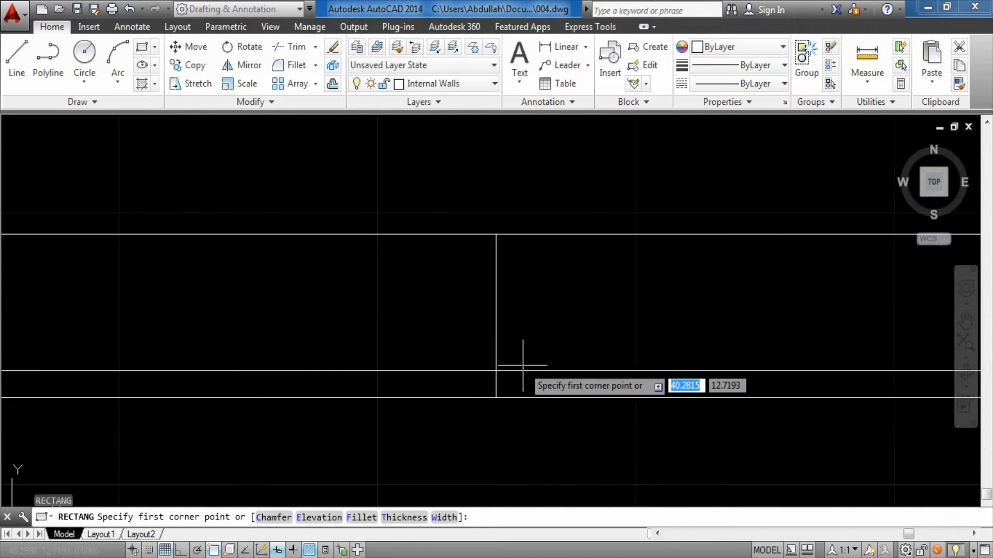
{"action": "left_click", "coordinate": [496, 371]}
{"action": "scroll", "coordinate": [522, 383], "scroll_direction": "down", "scroll_amount": 2}
{"action": "scroll", "coordinate": [775, 377], "scroll_direction": "up", "scroll_amount": 2}
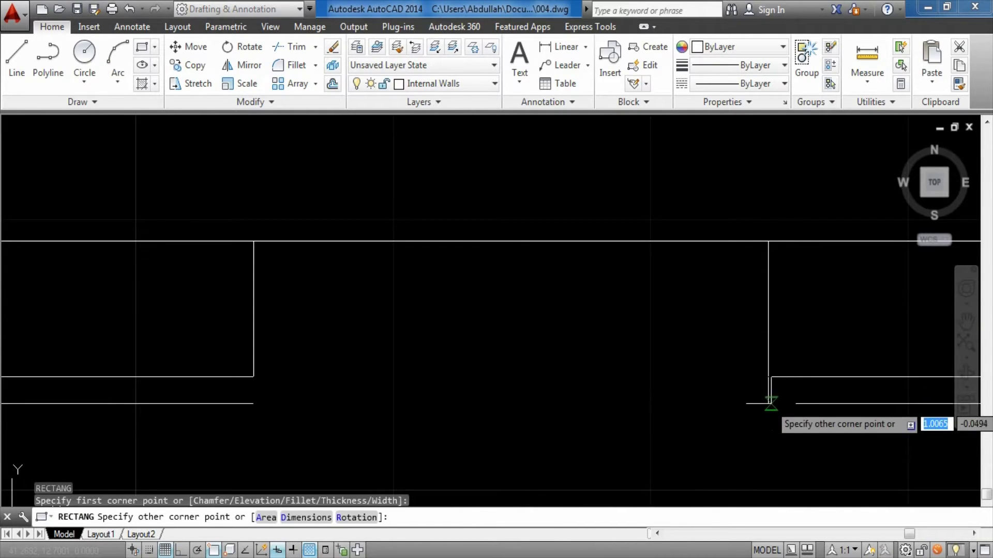
{"action": "left_click", "coordinate": [769, 404]}
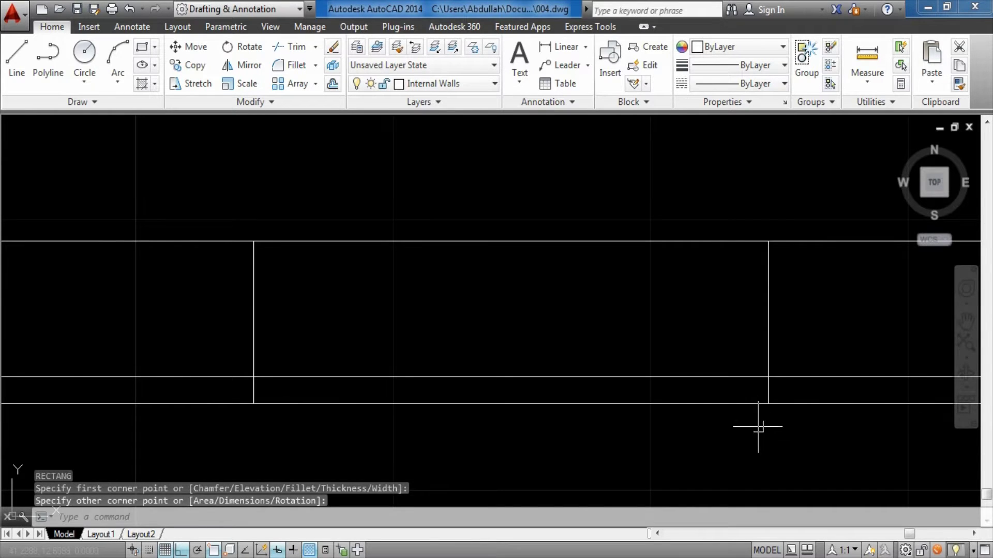
{"action": "key", "text": "Escape"}
{"action": "left_click", "coordinate": [795, 378]}
{"action": "scroll", "coordinate": [739, 398], "scroll_direction": "down", "scroll_amount": 3}
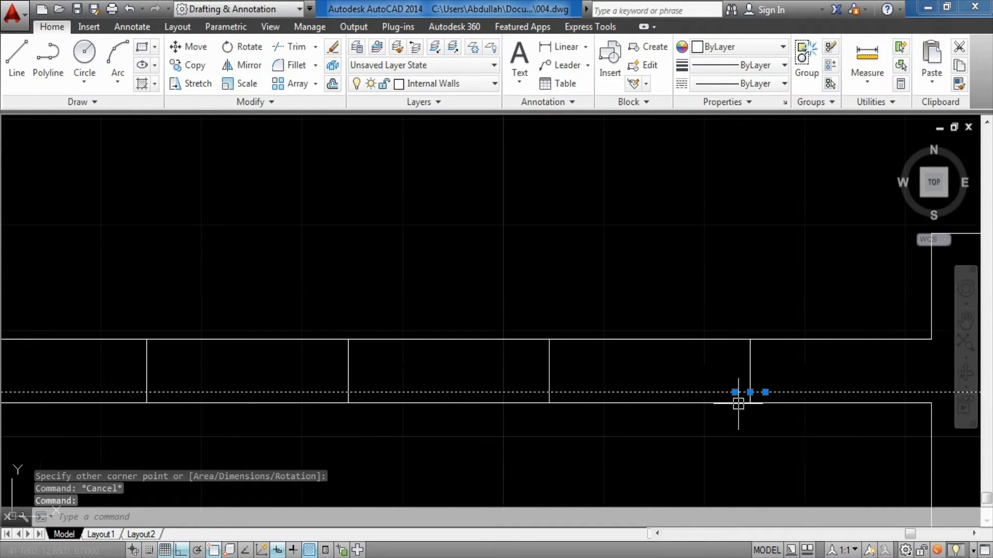
{"action": "key", "text": "Delete"}
{"action": "scroll", "coordinate": [624, 398], "scroll_direction": "up", "scroll_amount": 3}
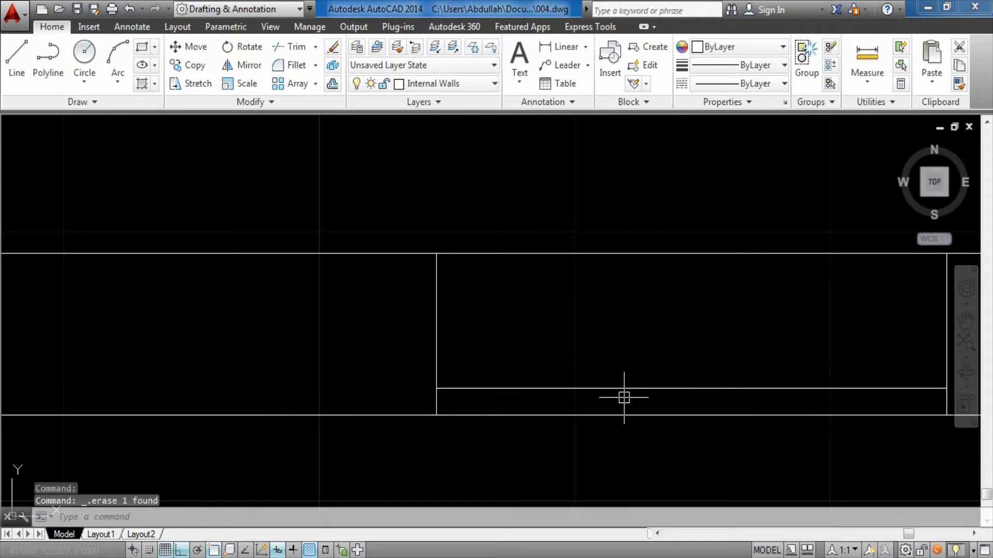
- Explode the sill strip into separate lines
{"action": "middle_click_drag", "start_coordinate": [661, 395], "coordinate": [629, 406]}
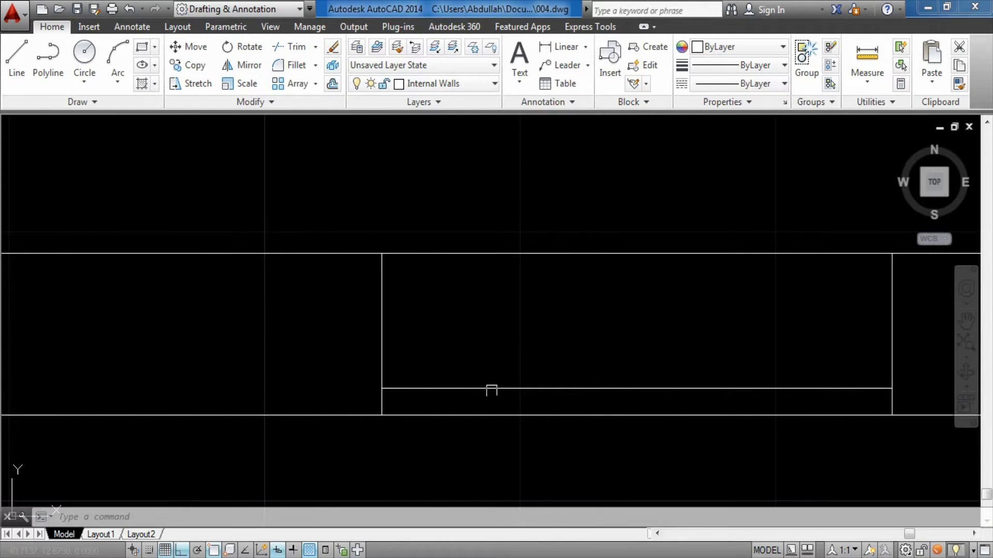
{"action": "left_click", "coordinate": [490, 388]}
{"action": "type", "text": "explod"}
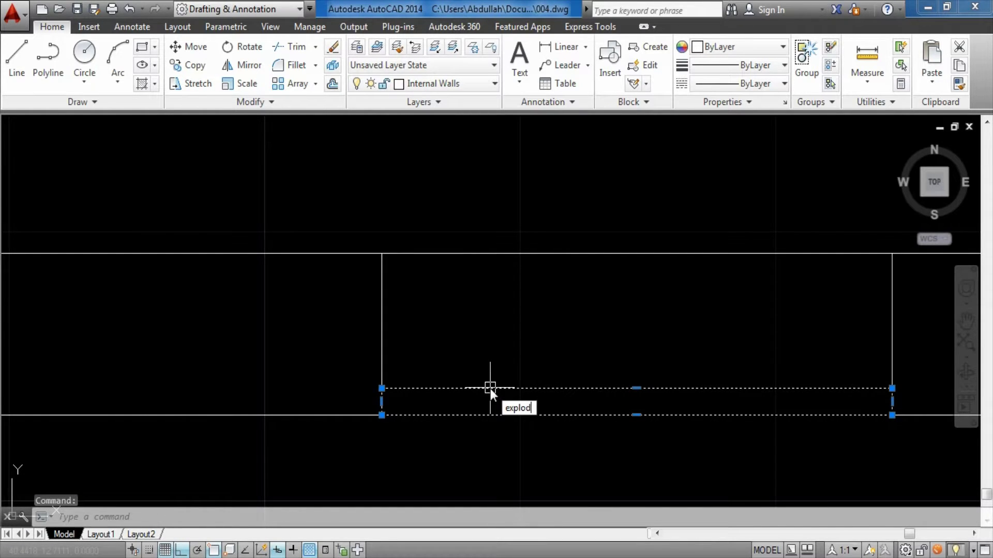
{"action": "type", "text": "e"}
{"action": "key", "text": "Return"}
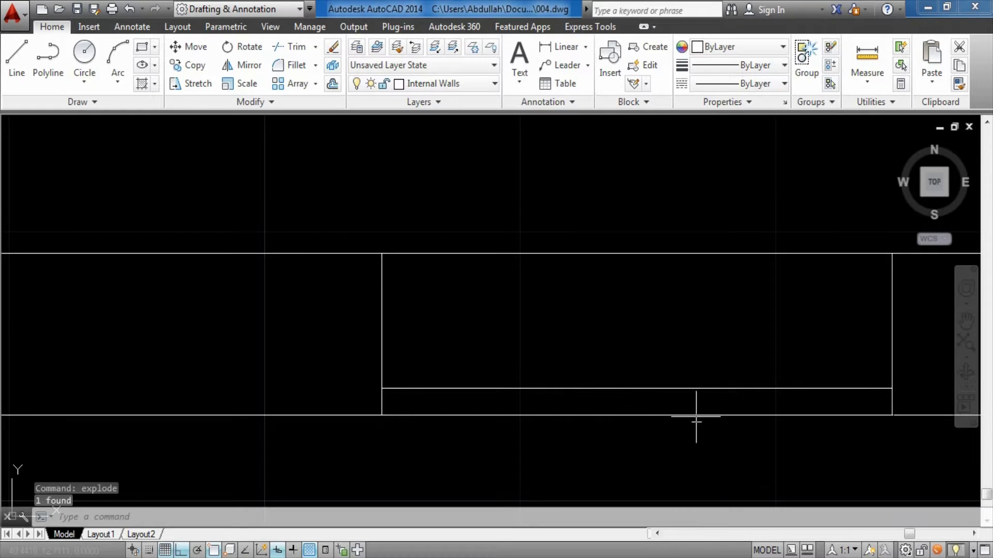
- Move the strip's right and left end lines each 0.05 inward
{"action": "type", "text": "m"}
{"action": "key", "text": "Return"}
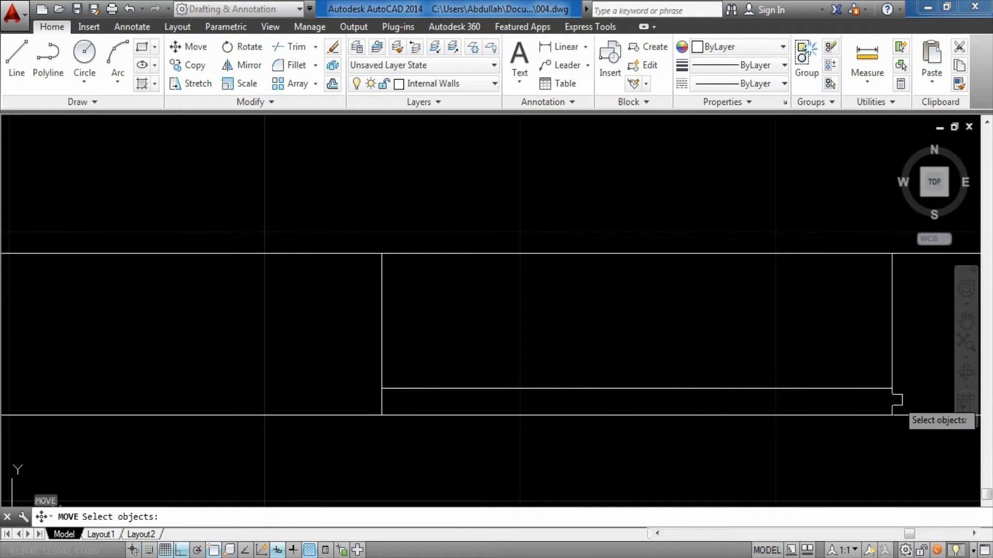
{"action": "left_click", "coordinate": [892, 399]}
{"action": "type", "text": "m"}
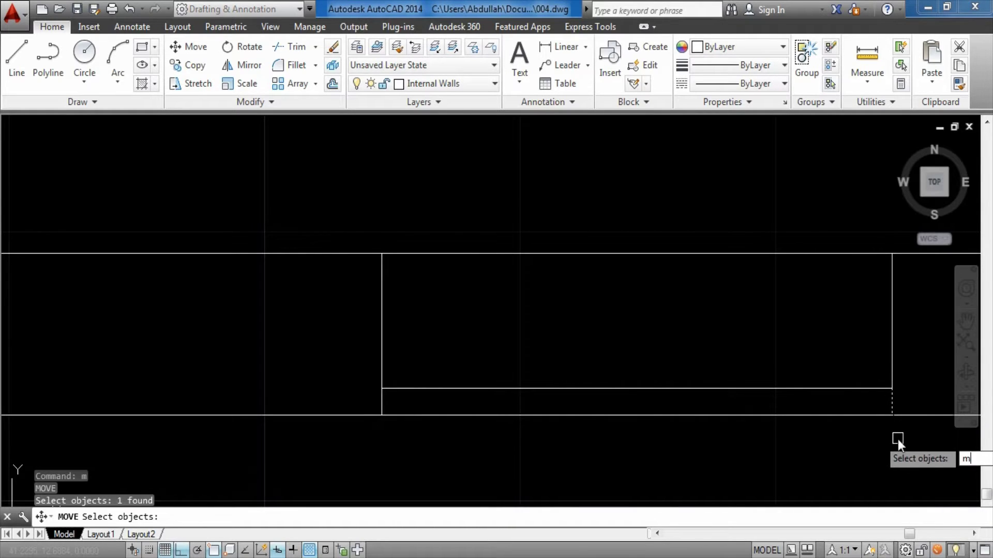
{"action": "key", "text": "Return"}
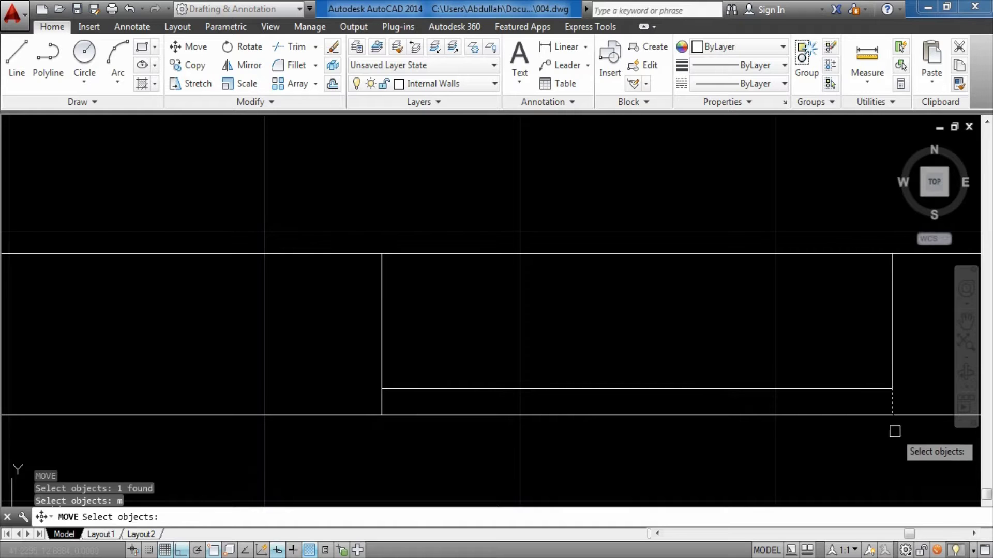
{"action": "key", "text": "Return"}
{"action": "left_click", "coordinate": [892, 436]}
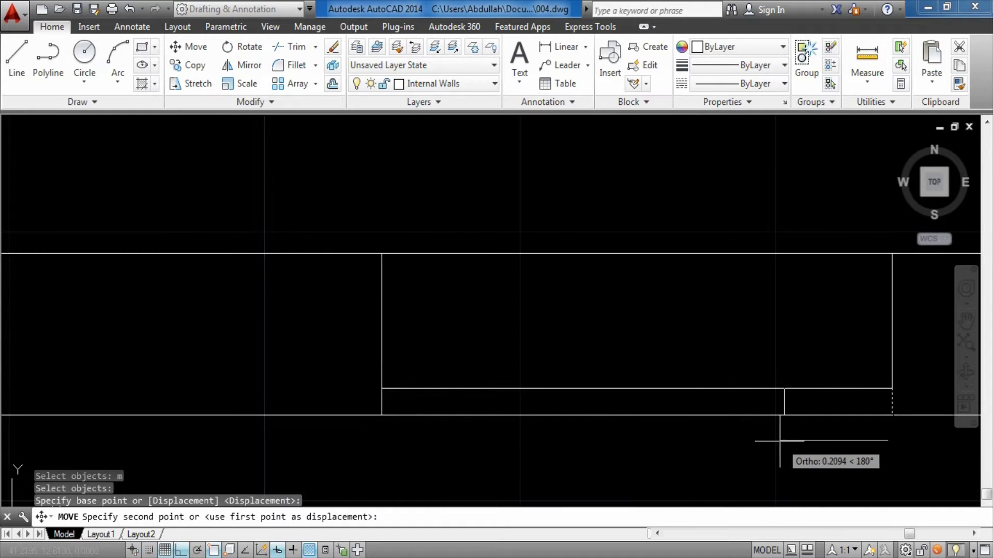
{"action": "type", "text": "0.05"}
{"action": "key", "text": "Return"}
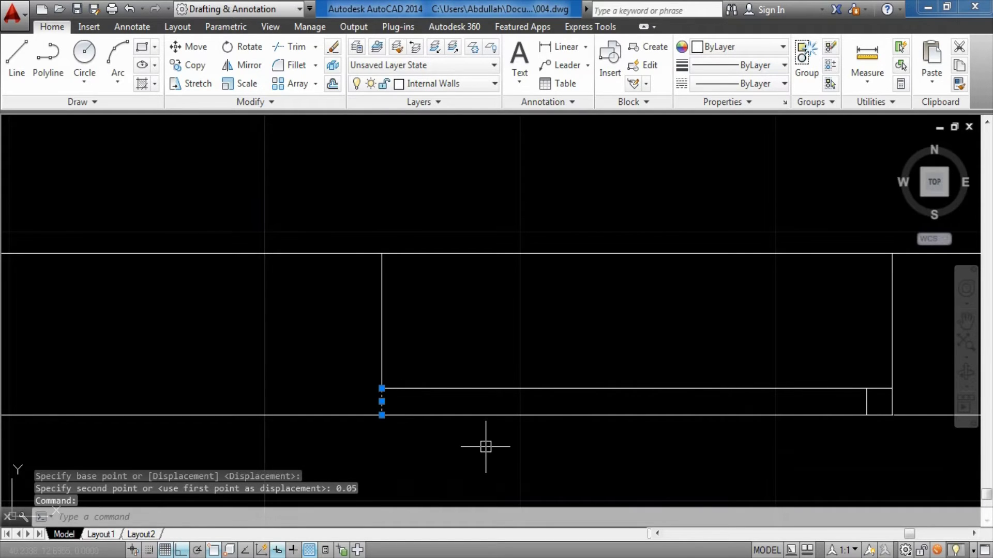
{"action": "type", "text": "m"}
{"action": "key", "text": "Return"}
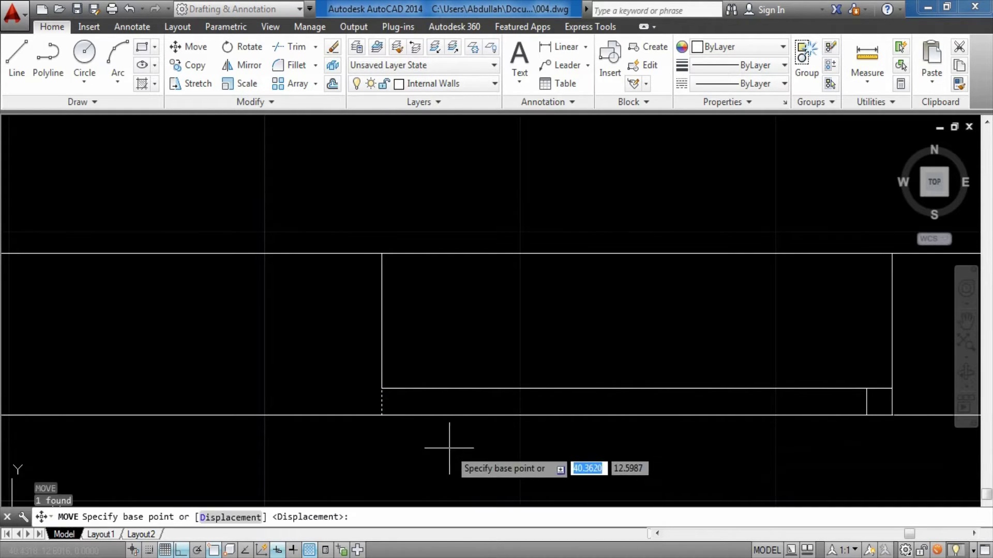
{"action": "left_click", "coordinate": [449, 448]}
{"action": "type", "text": "0.0"}
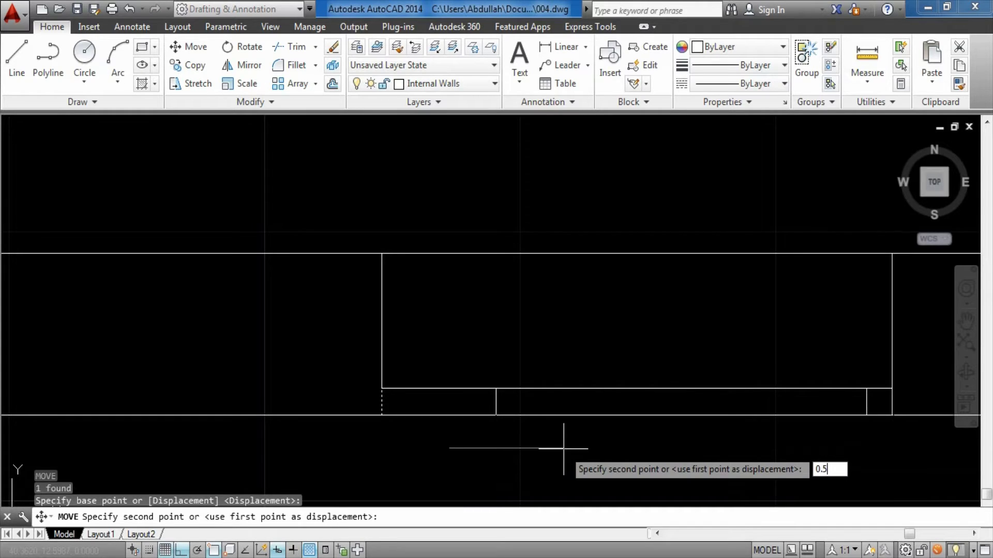
{"action": "type", "text": "5"}
{"action": "key", "text": "Return"}
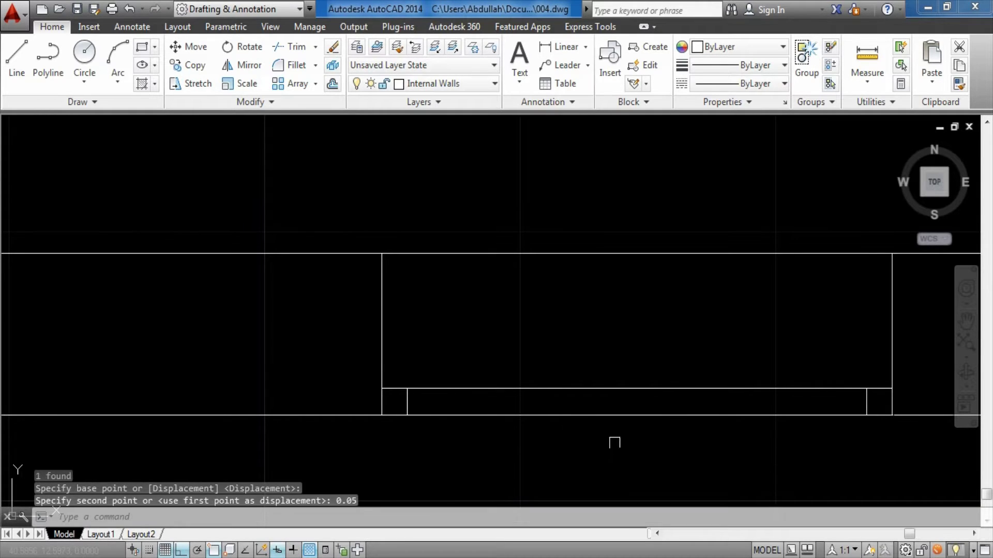
{"action": "key", "text": "Escape"}
- Draw a long inner line between the two end frames and window-select the whole sill
{"action": "type", "text": "l"}
{"action": "key", "text": "Return"}
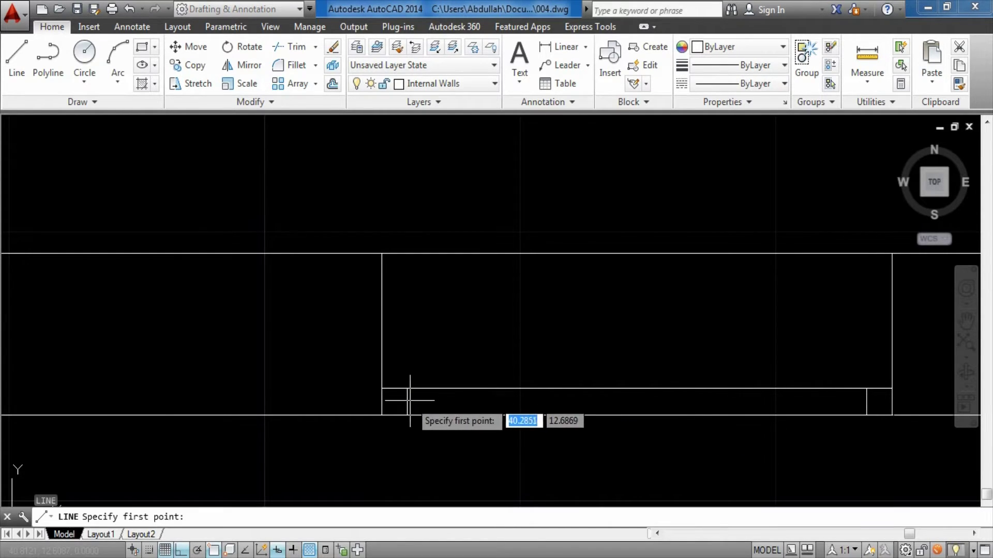
{"action": "left_click", "coordinate": [407, 400]}
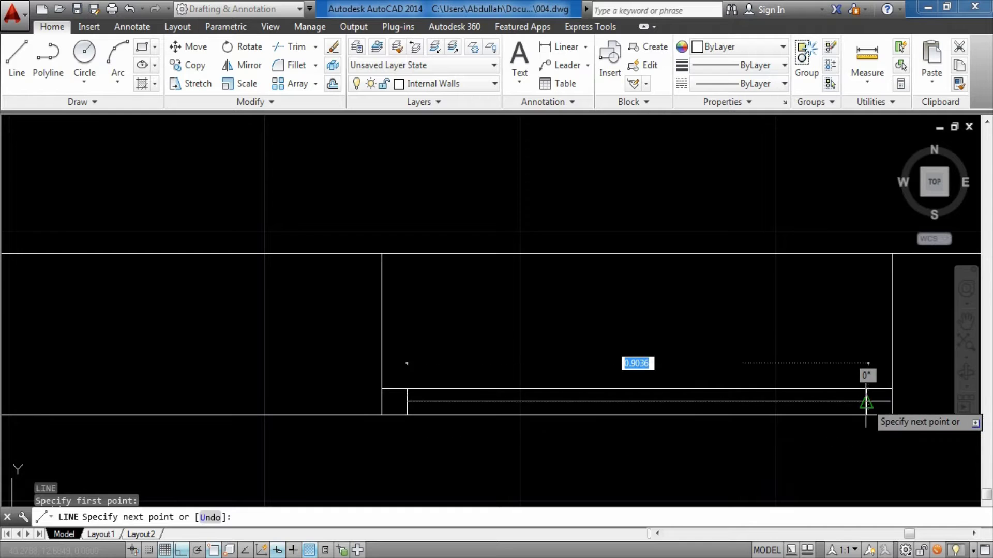
{"action": "left_click", "coordinate": [866, 401]}
{"action": "key", "text": "Escape"}
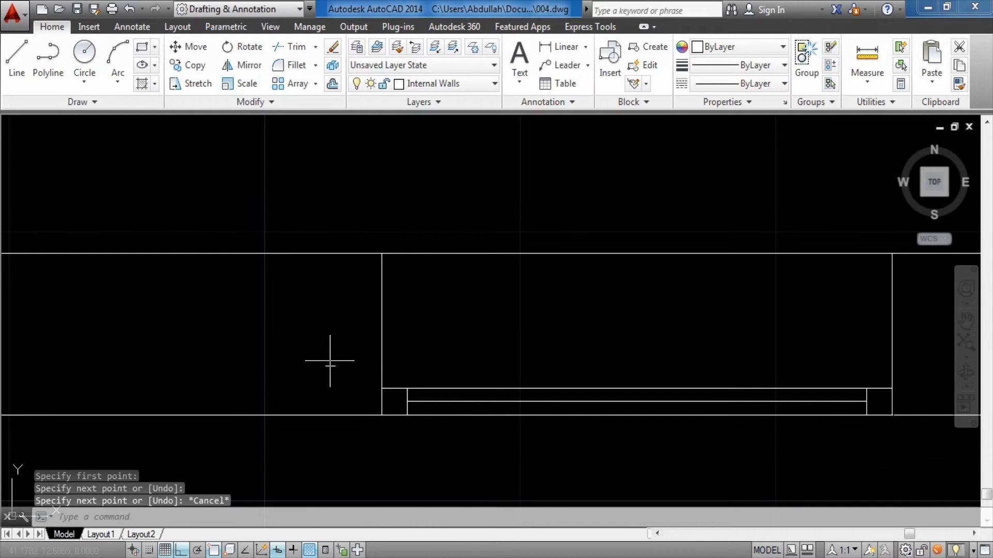
{"action": "left_click", "coordinate": [330, 361]}
{"action": "left_click", "coordinate": [912, 448]}
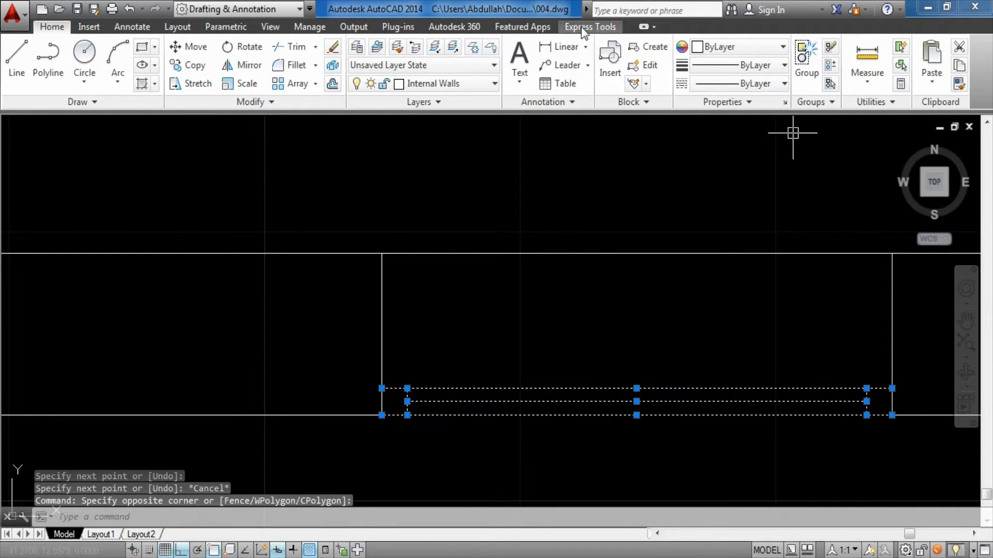
- Save the window sill frame lines as block ff
{"action": "left_click", "coordinate": [651, 50]}
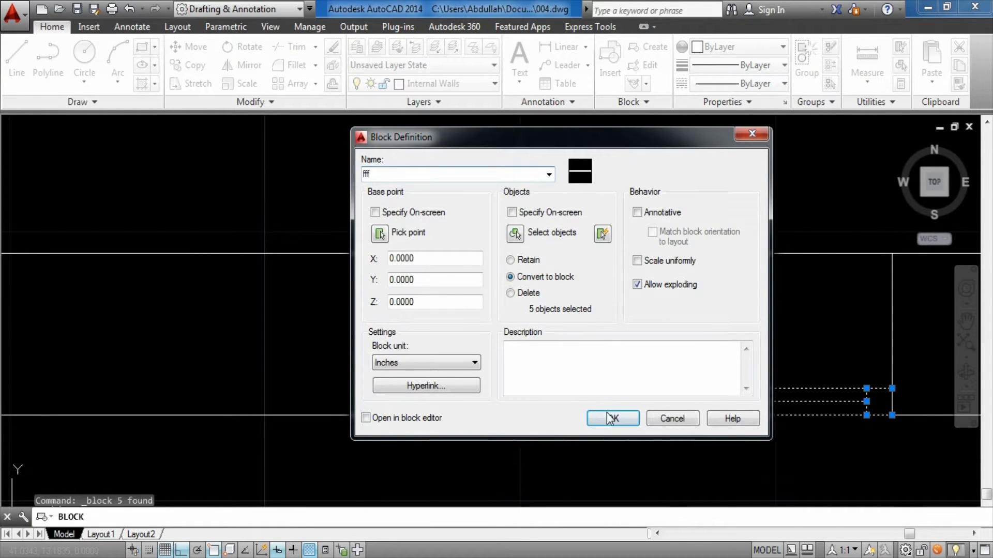
{"action": "left_click", "coordinate": [610, 419]}
{"action": "scroll", "coordinate": [727, 377], "scroll_direction": "up", "scroll_amount": 3}
{"action": "scroll", "coordinate": [727, 372], "scroll_direction": "up", "scroll_amount": 2}
{"action": "middle_click_drag", "start_coordinate": [578, 363], "coordinate": [610, 378]}
- Mirror block ff into the left window opening, keeping the original
{"action": "type", "text": "i"}
{"action": "key", "text": "Return"}
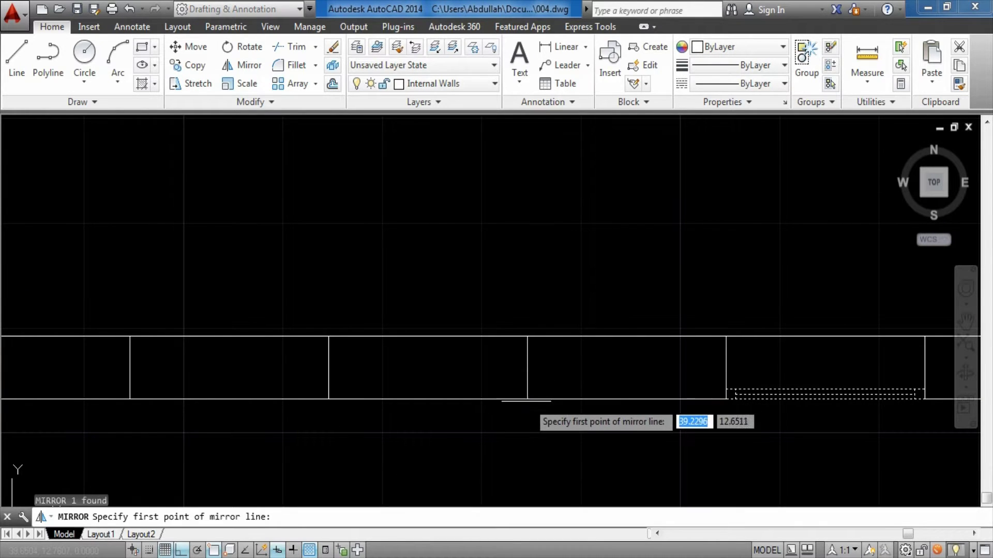
{"action": "left_click", "coordinate": [527, 398]}
{"action": "left_click", "coordinate": [517, 455]}
{"action": "key", "text": "Return"}
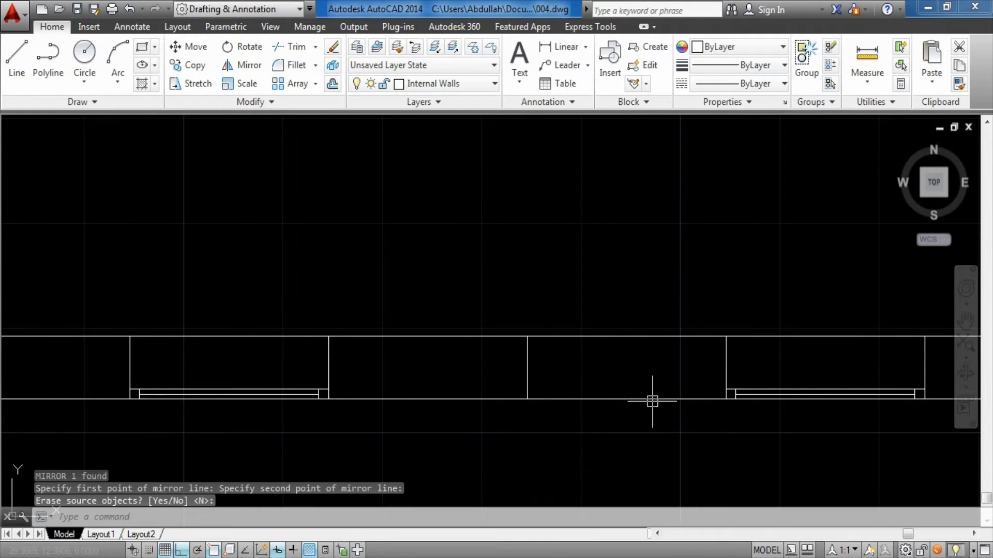
{"action": "middle_click_drag", "start_coordinate": [652, 401], "coordinate": [764, 376]}
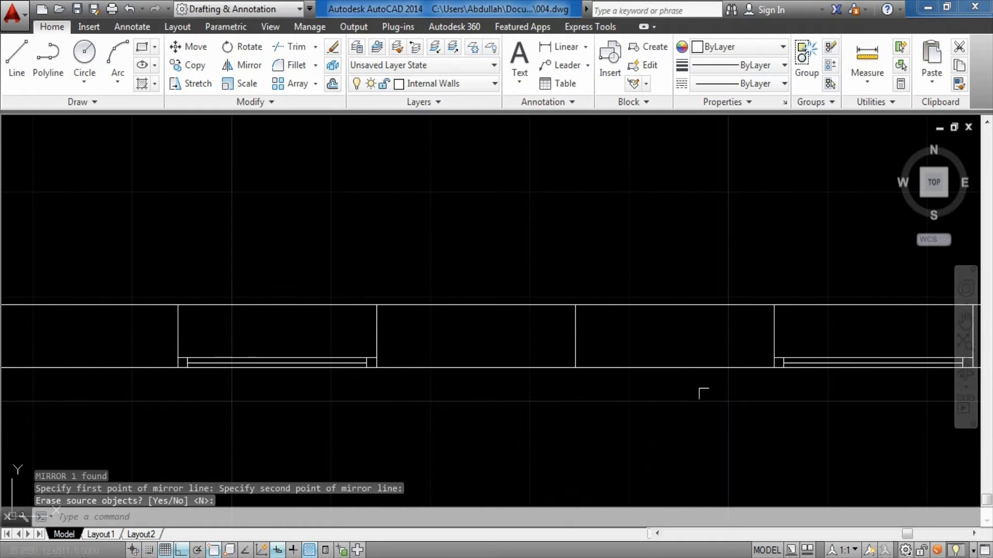
{"action": "scroll", "coordinate": [619, 405], "scroll_direction": "up", "scroll_amount": 2}
- Start an XLINE construction line at the wall
{"action": "type", "text": "x"}
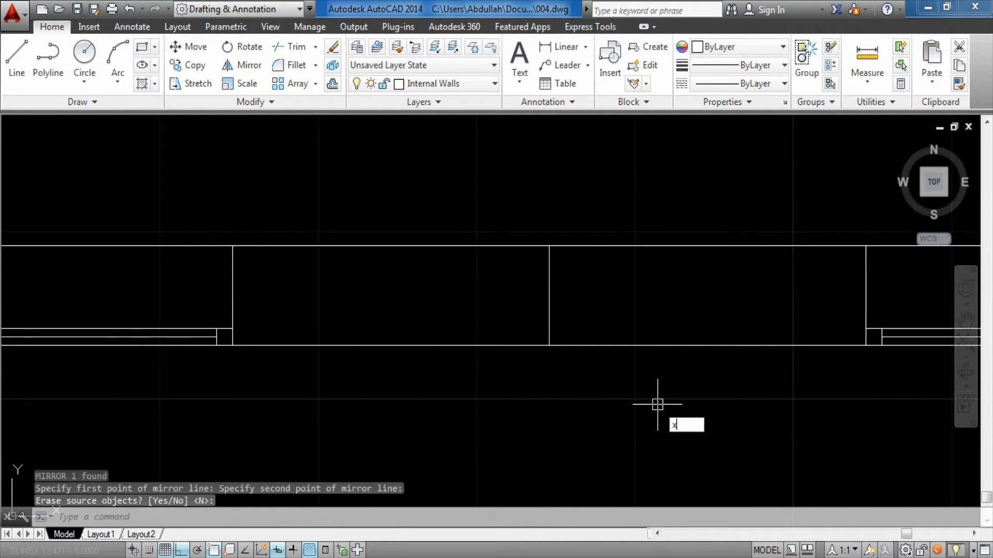
{"action": "type", "text": "l"}
{"action": "key", "text": "Return"}
{"action": "left_click", "coordinate": [549, 344]}
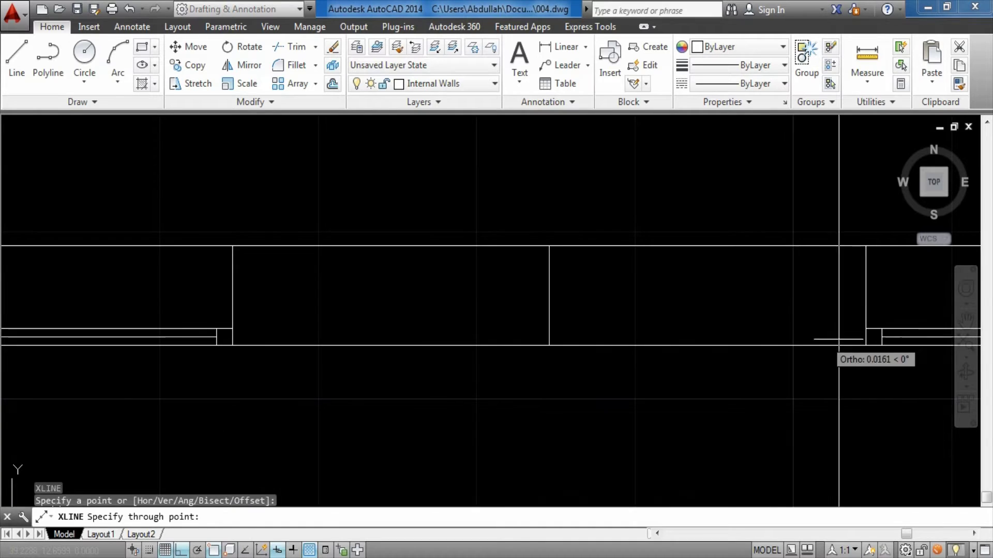
- Place a horizontal construction line through the wall corner
{"action": "key", "text": "Escape"}
{"action": "scroll", "coordinate": [776, 394], "scroll_direction": "down", "scroll_amount": 1}
{"action": "scroll", "coordinate": [645, 395], "scroll_direction": "down", "scroll_amount": 1}
{"action": "scroll", "coordinate": [571, 491], "scroll_direction": "up", "scroll_amount": 2}
{"action": "key", "text": "Return"}
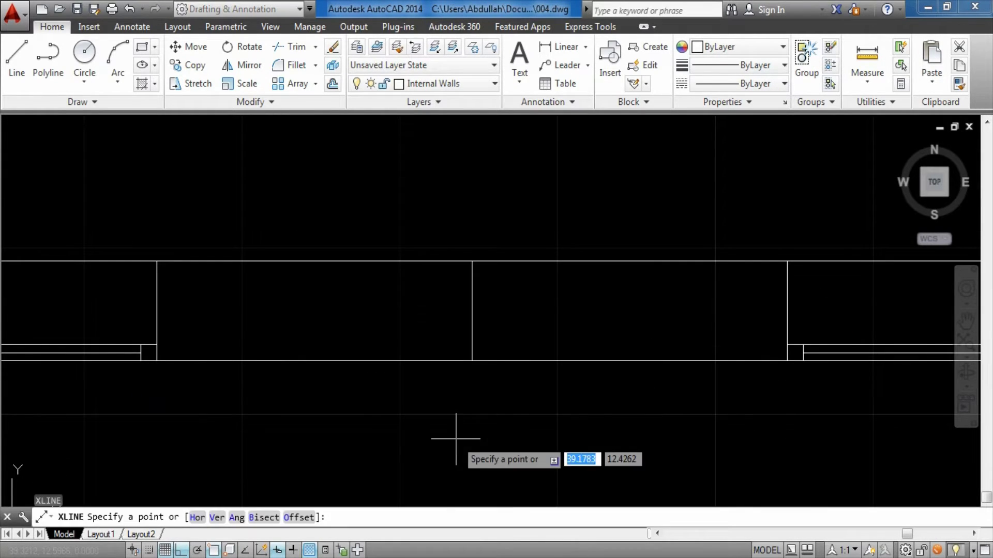
{"action": "type", "text": "h"}
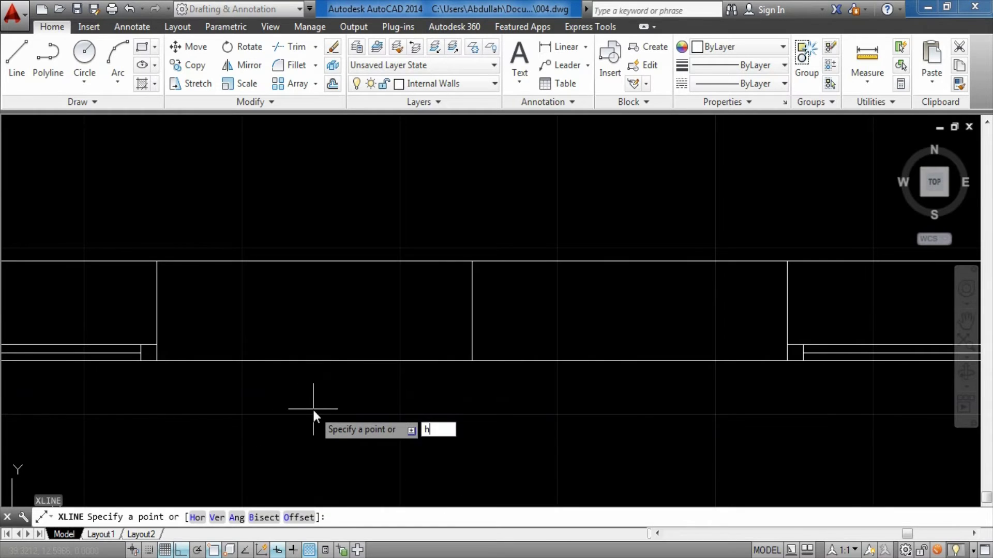
{"action": "key", "text": "Return"}
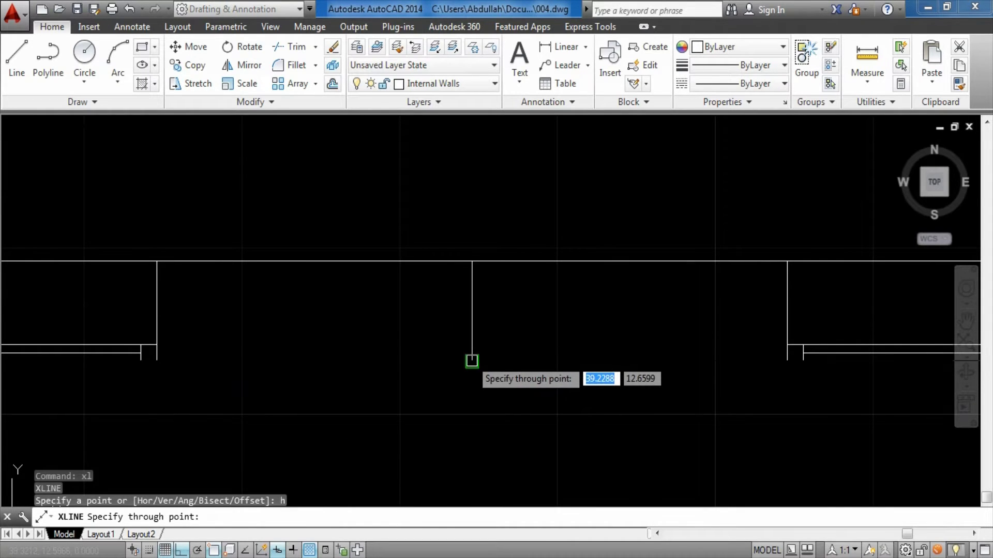
{"action": "left_click", "coordinate": [471, 360]}
{"action": "key", "text": "Escape"}
{"action": "scroll", "coordinate": [622, 421], "scroll_direction": "down", "scroll_amount": 5}
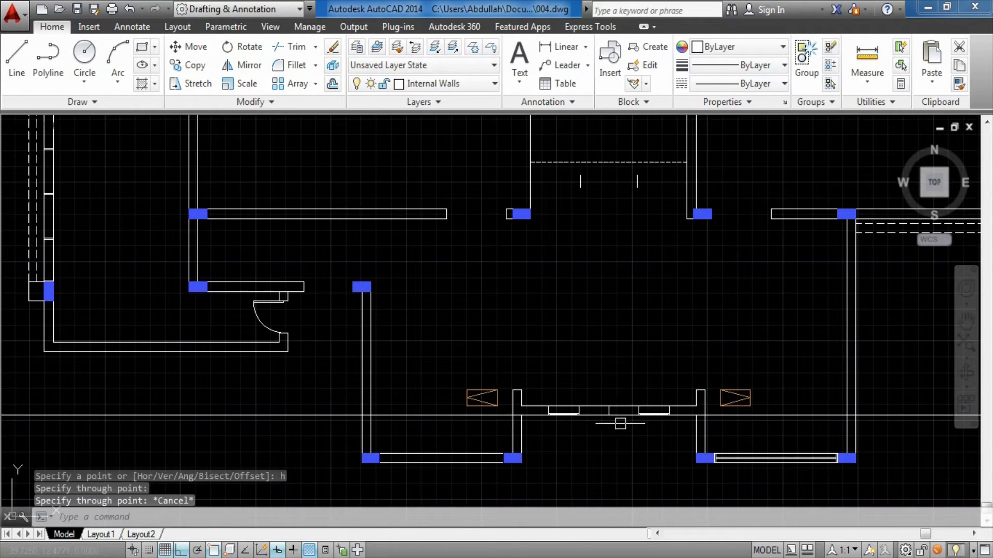
{"action": "scroll", "coordinate": [620, 424], "scroll_direction": "up", "scroll_amount": 4}
{"action": "scroll", "coordinate": [605, 414], "scroll_direction": "up", "scroll_amount": 1}
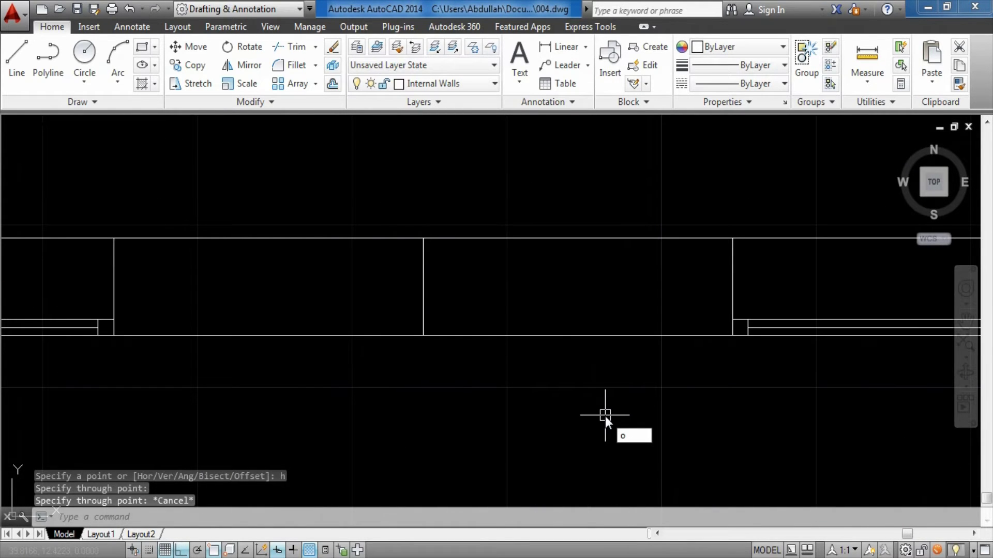
{"action": "key", "text": "Escape"}
{"action": "scroll", "coordinate": [604, 414], "scroll_direction": "down", "scroll_amount": 2}
{"action": "scroll", "coordinate": [827, 400], "scroll_direction": "down", "scroll_amount": 3}
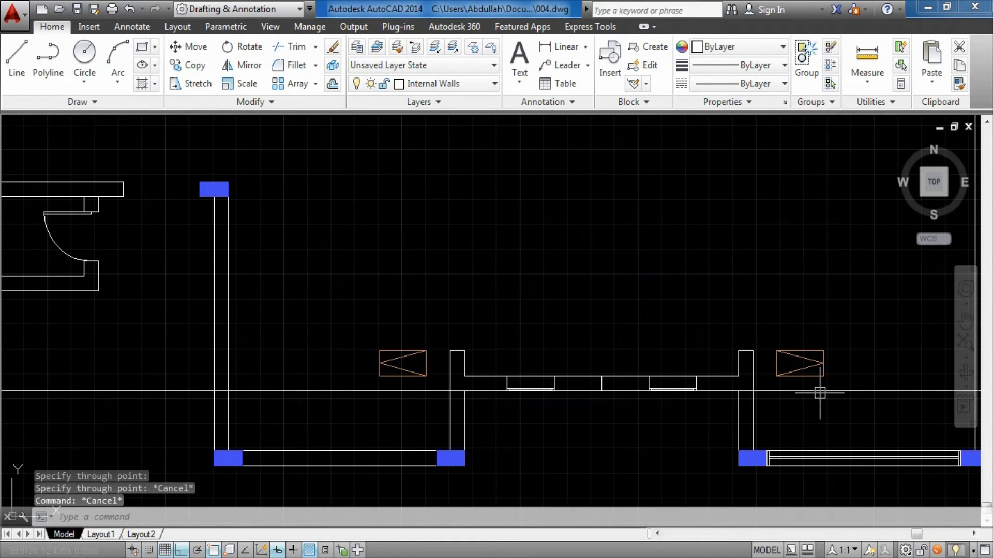
- Move the horizontal construction line by 0.08
{"action": "left_click", "coordinate": [820, 391]}
{"action": "type", "text": "m"}
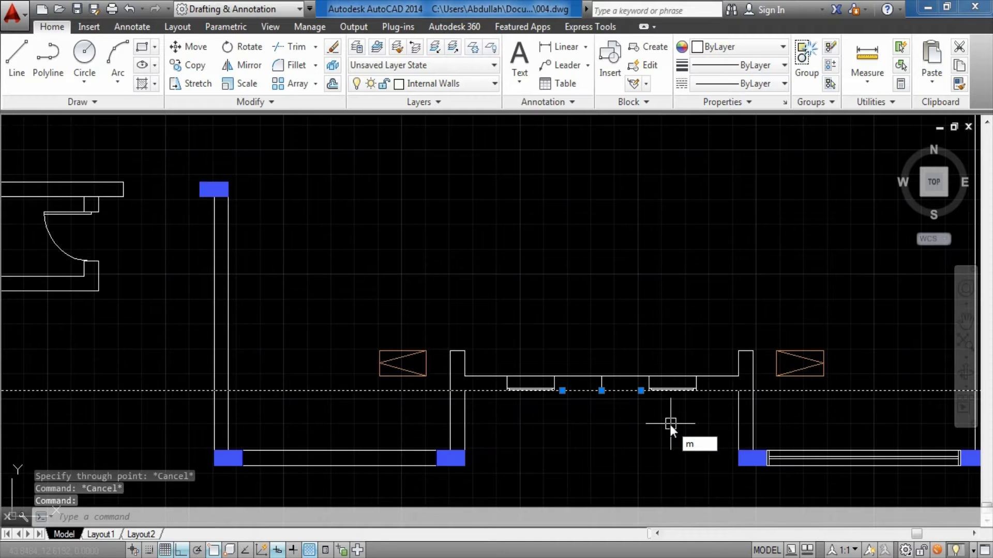
{"action": "key", "text": "Return"}
{"action": "scroll", "coordinate": [667, 409], "scroll_direction": "up", "scroll_amount": 2}
{"action": "left_click", "coordinate": [666, 409]}
{"action": "type", "text": "0.0"}
{"action": "key", "text": "Return"}
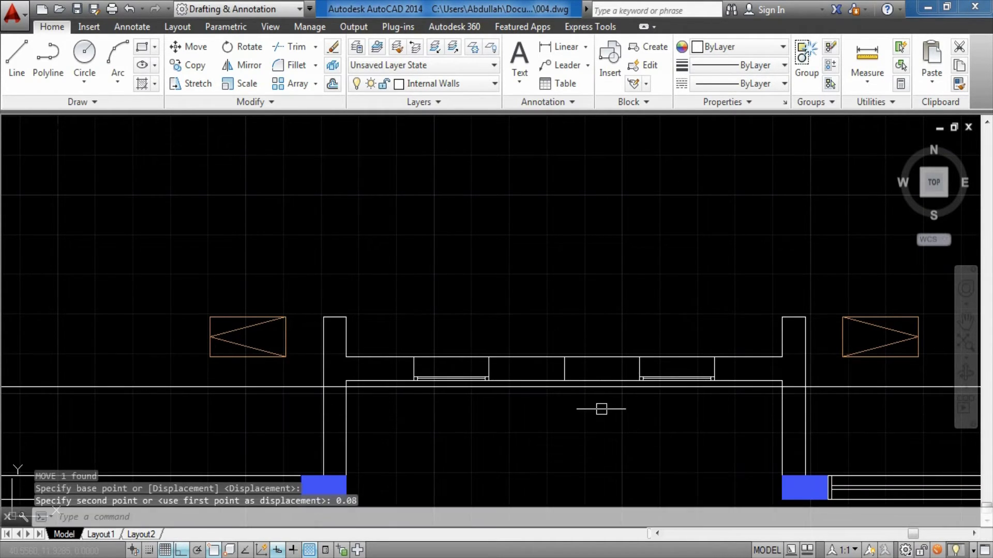
{"action": "scroll", "coordinate": [593, 398], "scroll_direction": "up", "scroll_amount": 5}
{"action": "middle_click_drag", "start_coordinate": [605, 328], "coordinate": [640, 380]}
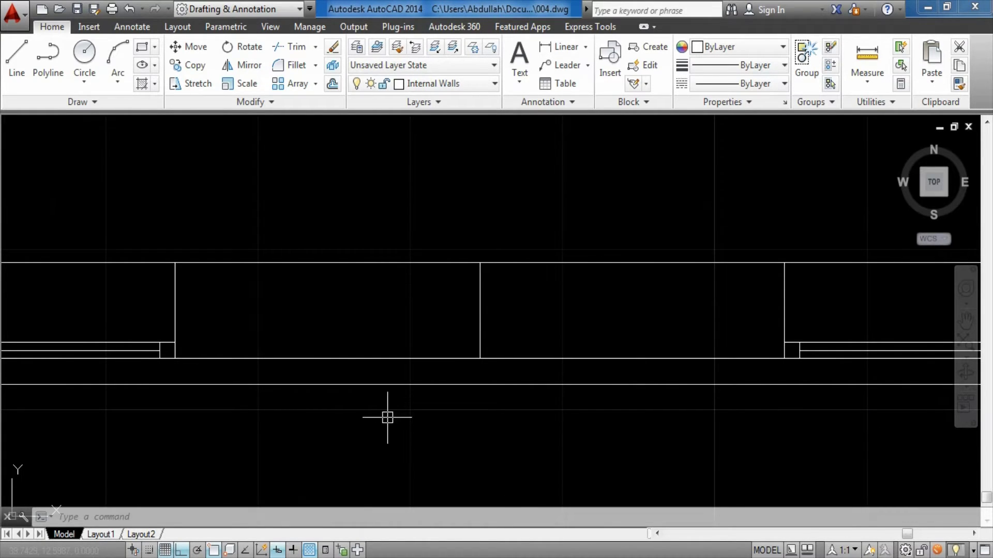
{"action": "type", "text": "x"}
- Add a vertical construction line through the window's middle mullion
{"action": "key", "text": "Return"}
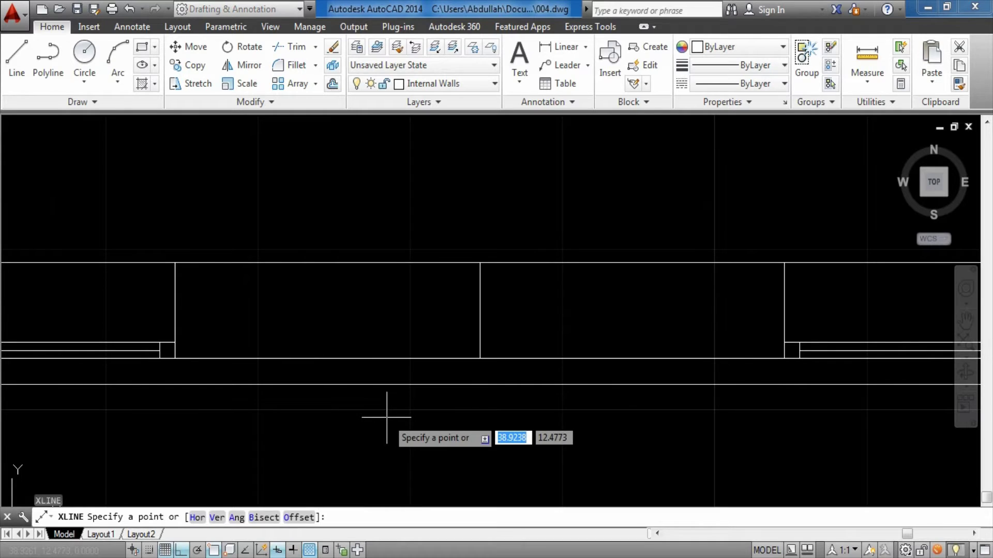
{"action": "key", "text": "Return"}
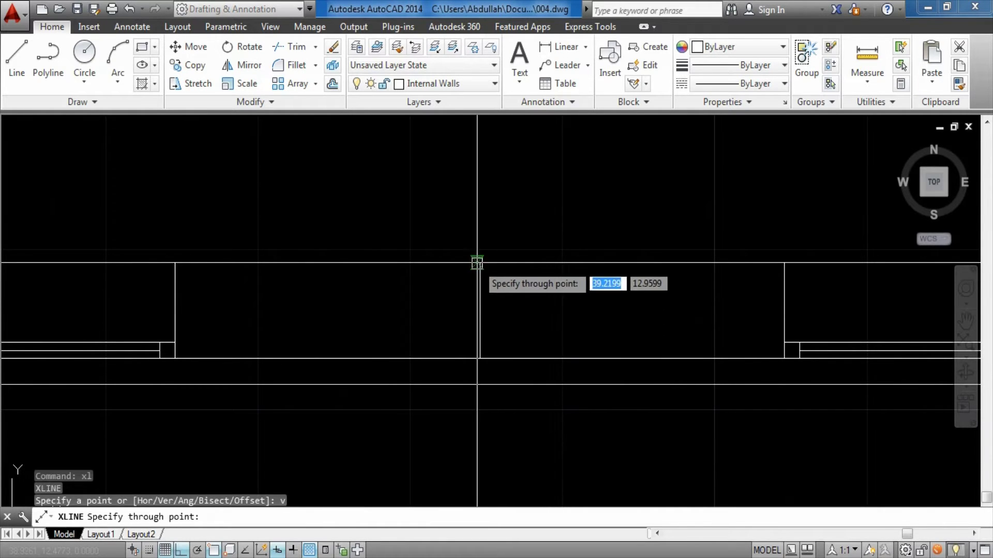
{"action": "left_click", "coordinate": [480, 263]}
{"action": "key", "text": "Escape"}
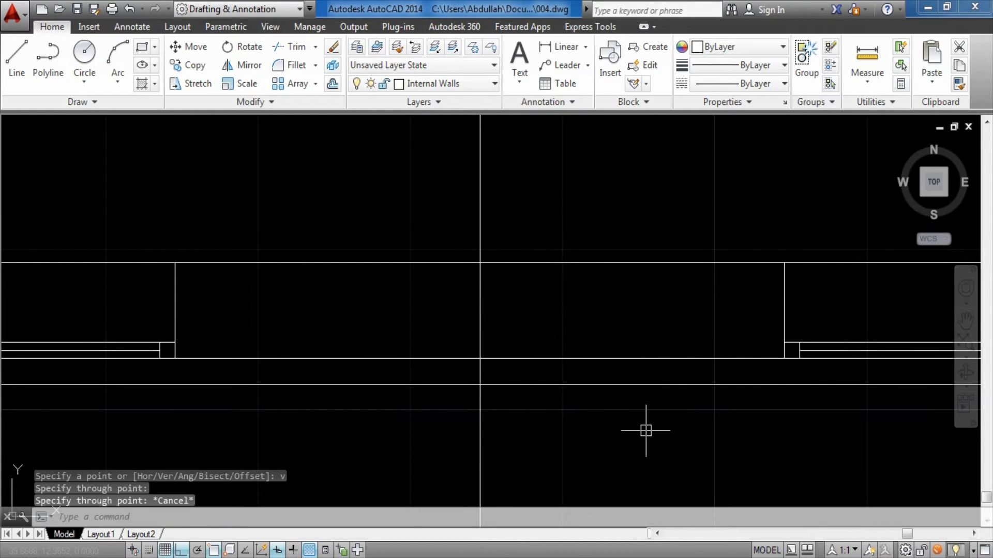
- Draw the sill rectangle between the wall corners and delete both construction lines
{"action": "key", "text": "Return"}
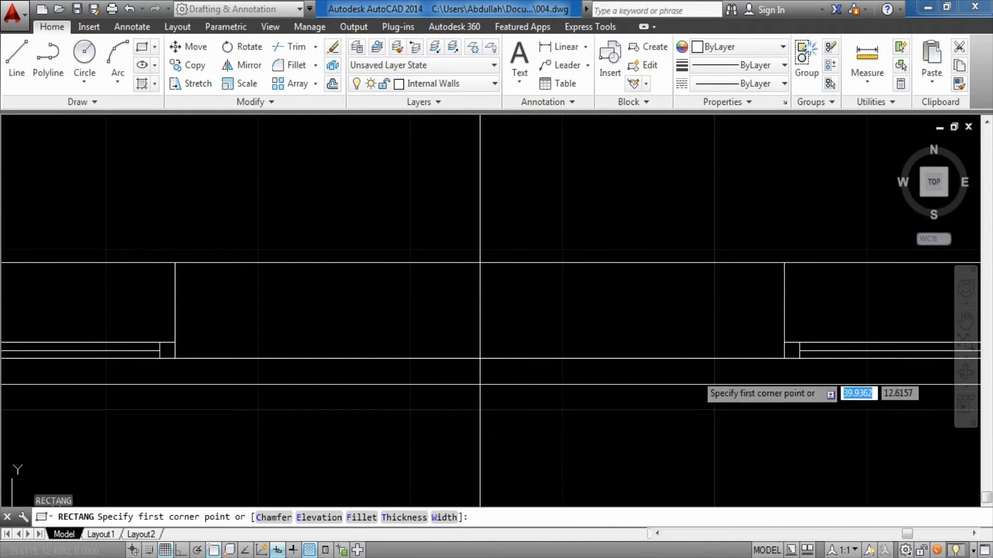
{"action": "left_click", "coordinate": [784, 358]}
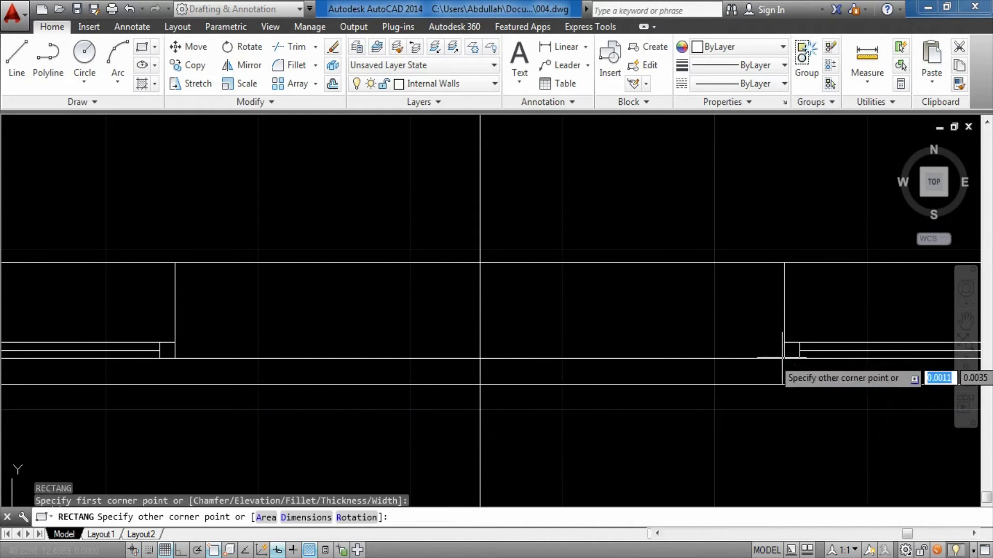
{"action": "left_click", "coordinate": [479, 384]}
{"action": "key", "text": "Escape"}
{"action": "left_click", "coordinate": [551, 176]}
{"action": "left_click", "coordinate": [405, 206]}
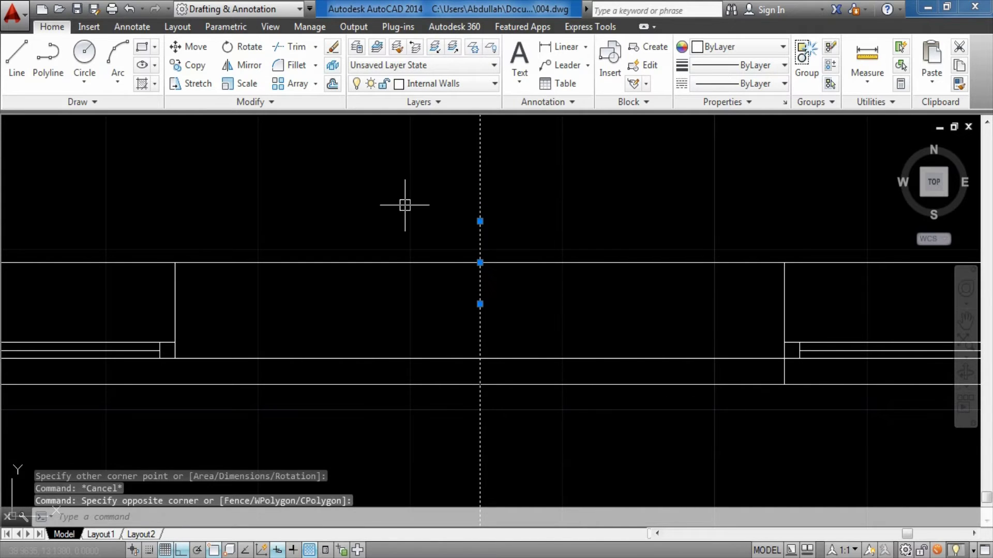
{"action": "key", "text": "Delete"}
{"action": "left_click", "coordinate": [839, 383]}
{"action": "key", "text": "Delete"}
{"action": "scroll", "coordinate": [583, 371], "scroll_direction": "up", "scroll_amount": 2}
{"action": "middle_click_drag", "start_coordinate": [583, 371], "coordinate": [490, 396]}
- Explode the sill rectangle and copy its right end line just beside it
{"action": "left_click", "coordinate": [523, 404]}
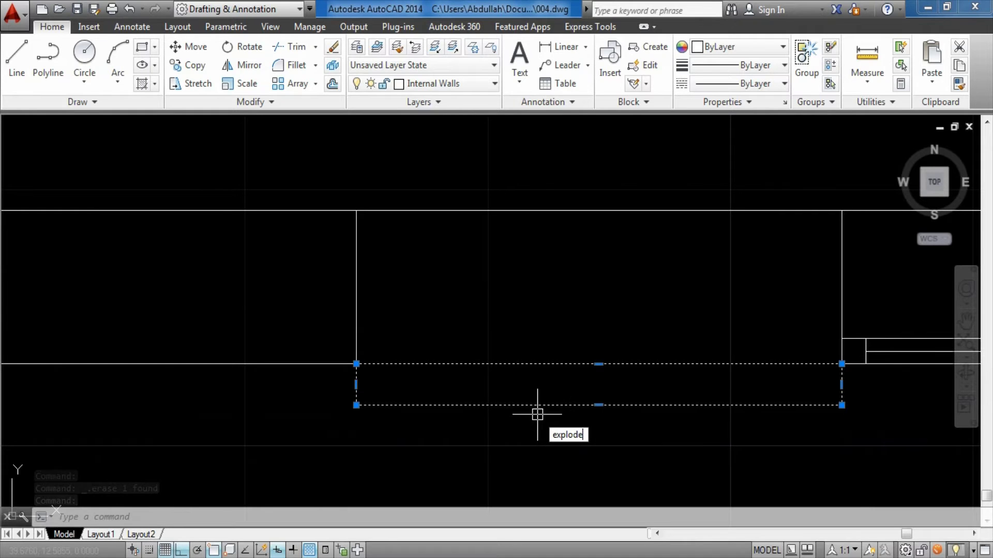
{"action": "key", "text": "Return"}
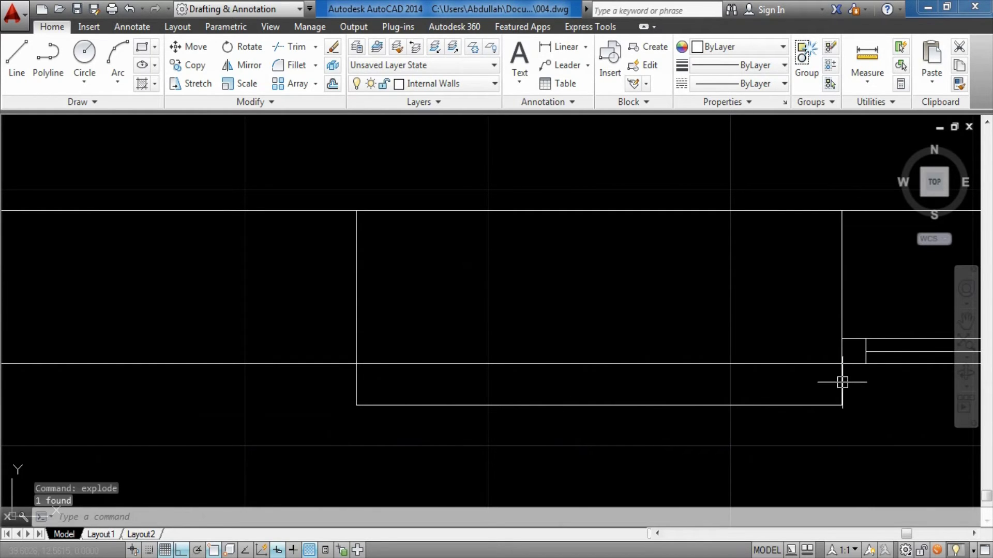
{"action": "left_click", "coordinate": [841, 383]}
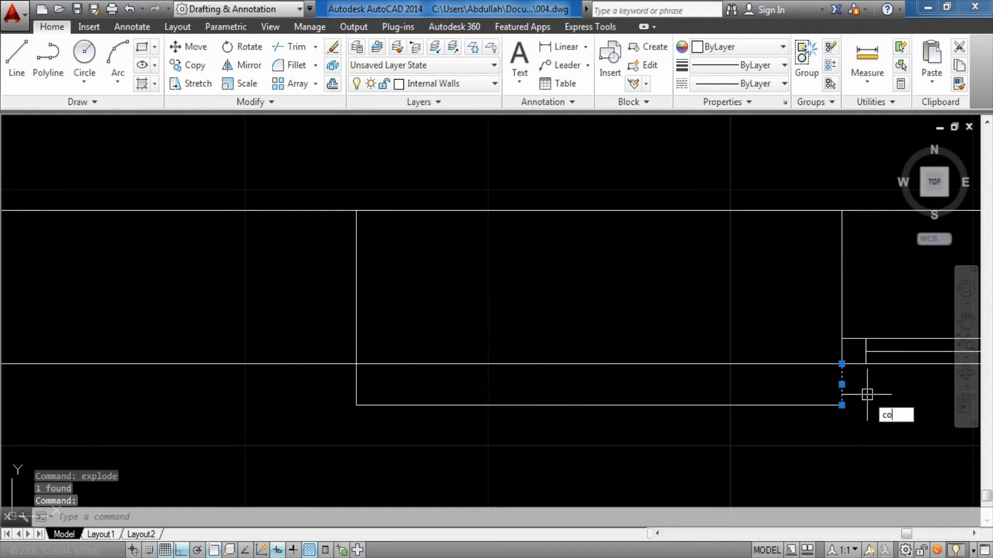
{"action": "key", "text": "Return"}
{"action": "left_click", "coordinate": [842, 364]}
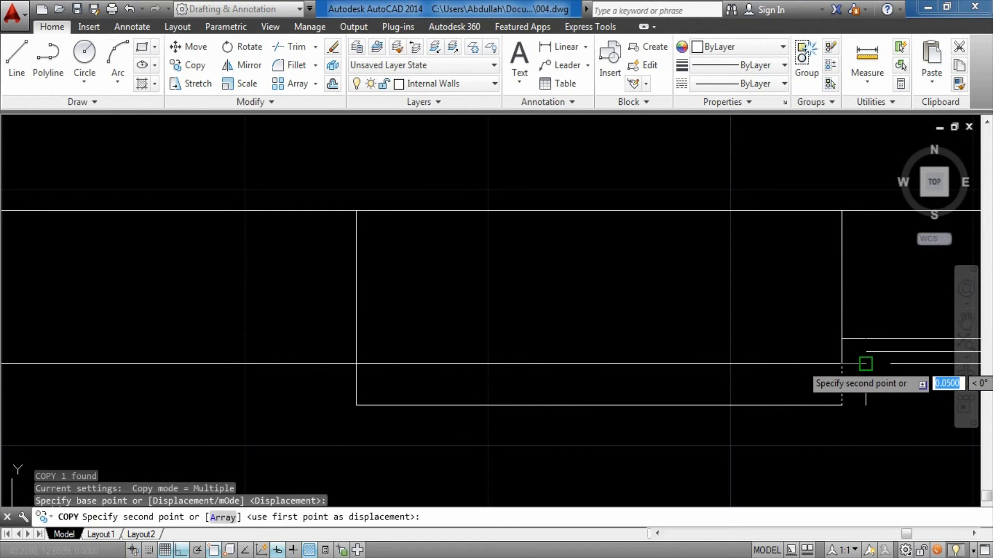
{"action": "left_click", "coordinate": [866, 364]}
{"action": "key", "text": "Escape"}
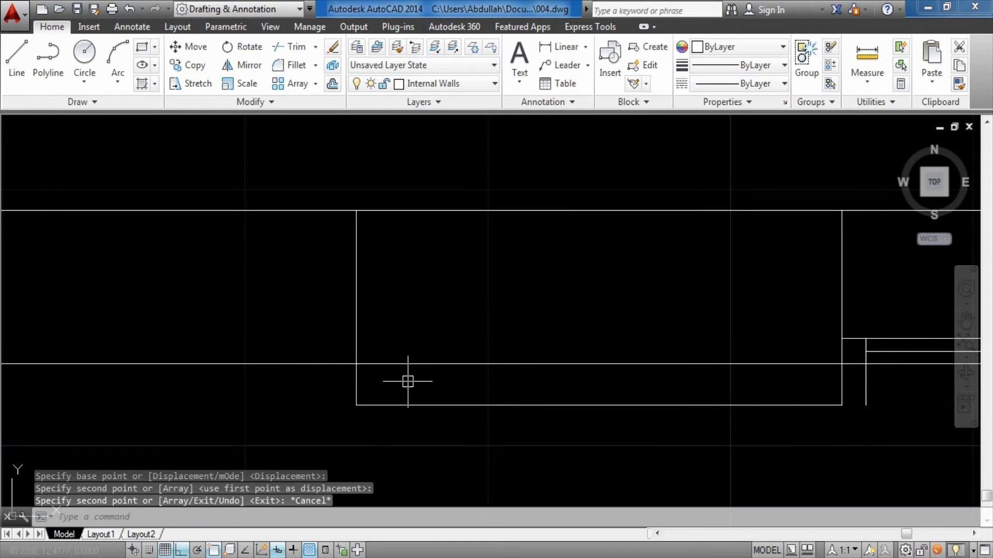
- Copy the left end line 0.08 inward to form the second end post
{"action": "left_click", "coordinate": [408, 381]}
{"action": "left_click", "coordinate": [349, 384]}
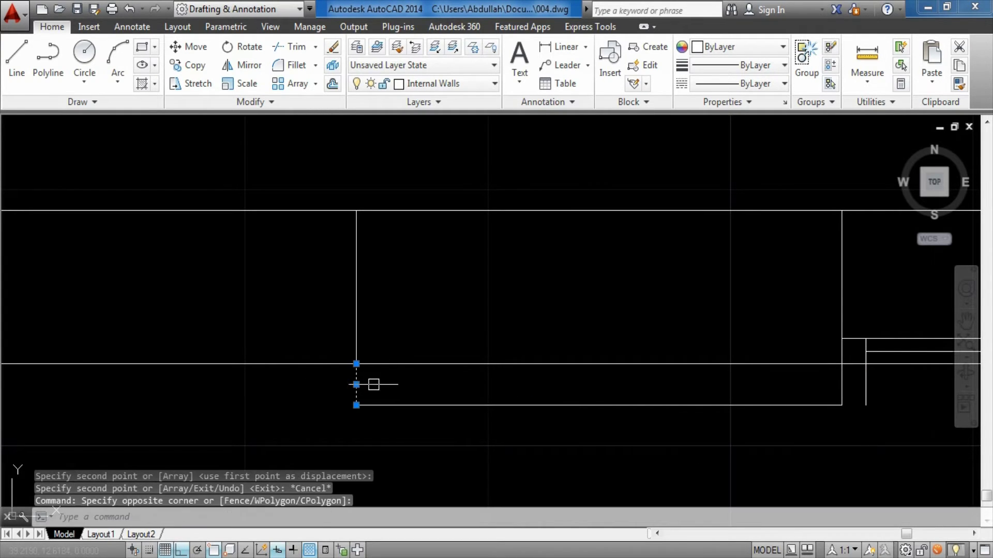
{"action": "type", "text": "co"}
{"action": "key", "text": "Return"}
{"action": "left_click", "coordinate": [356, 446]}
{"action": "type", "text": "0.08"}
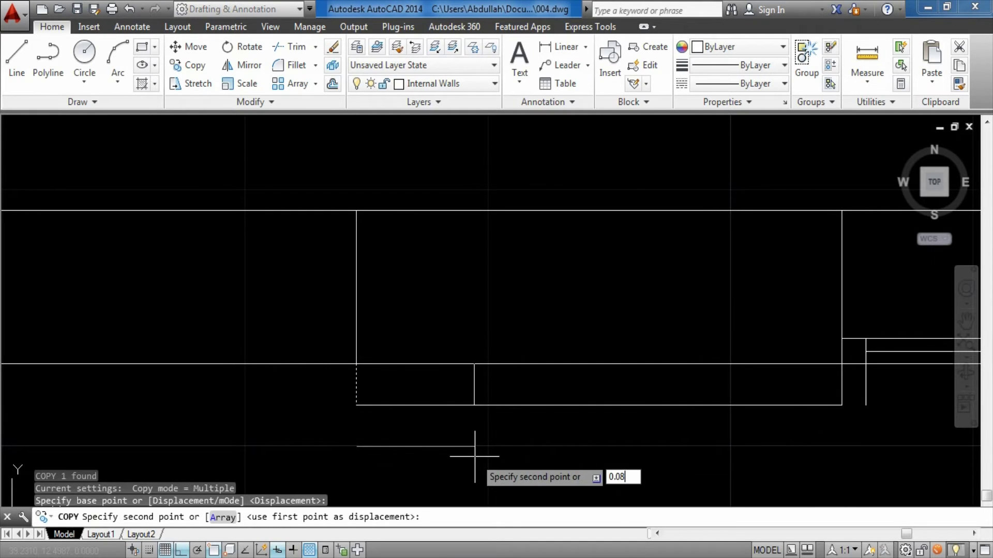
{"action": "key", "text": "Return"}
{"action": "key", "text": "Escape"}
- Draw the inner rail line between the end posts and select all sill frame lines
{"action": "left_click", "coordinate": [807, 403]}
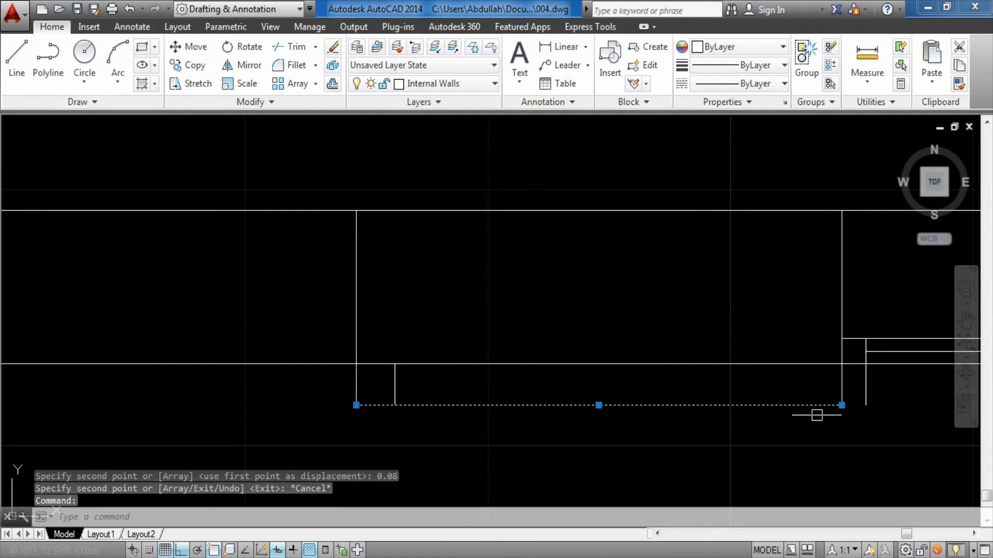
{"action": "left_click", "coordinate": [842, 405]}
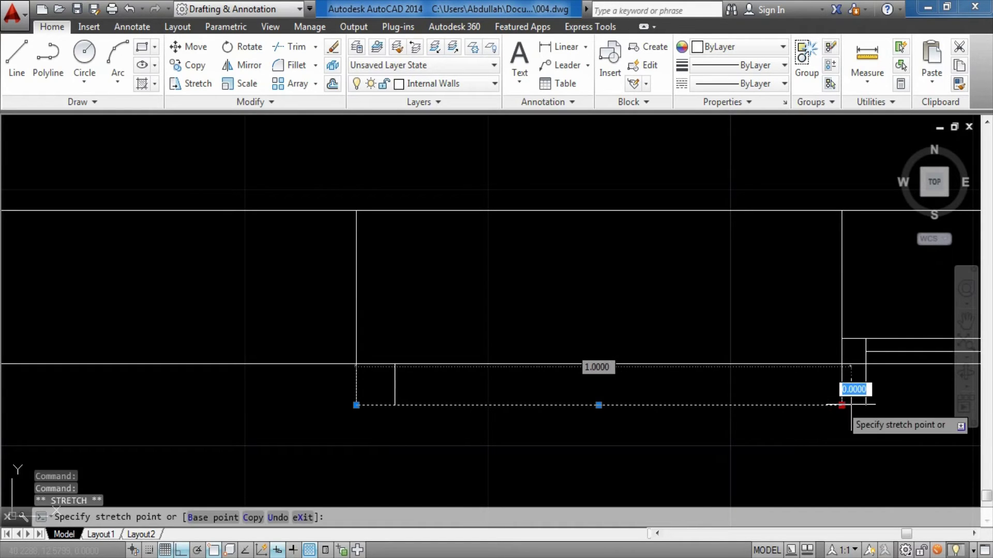
{"action": "key", "text": "Escape"}
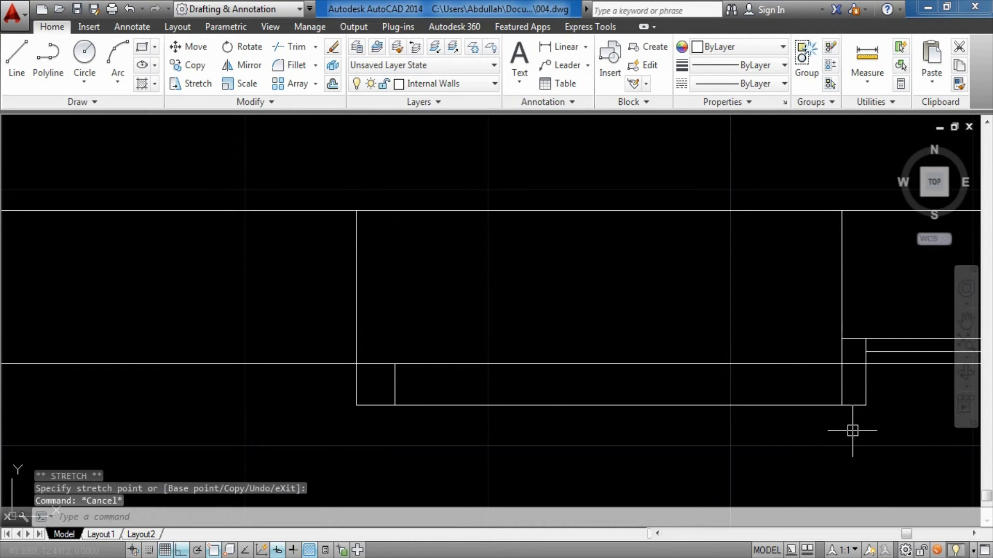
{"action": "key", "text": "l"}
{"action": "key", "text": "Return"}
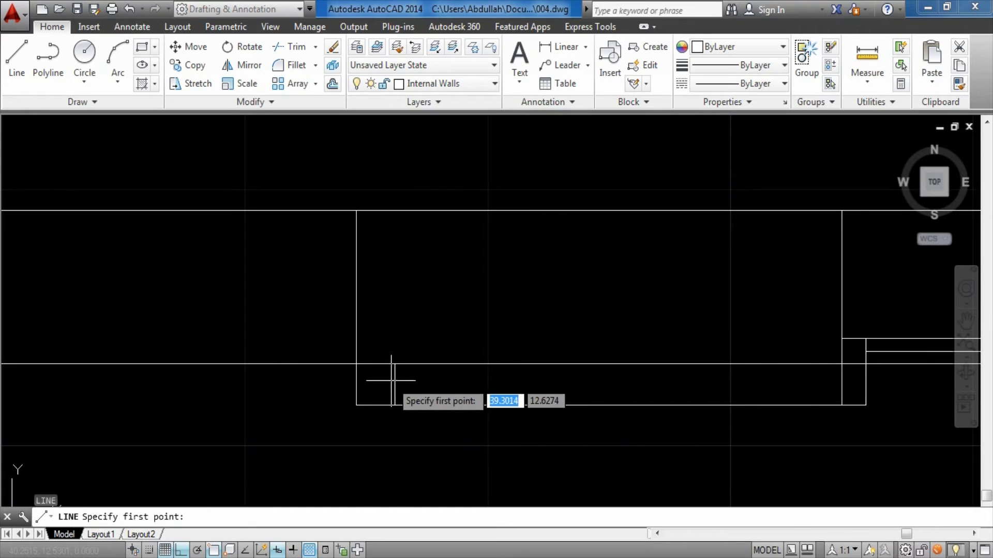
{"action": "left_click", "coordinate": [395, 384]}
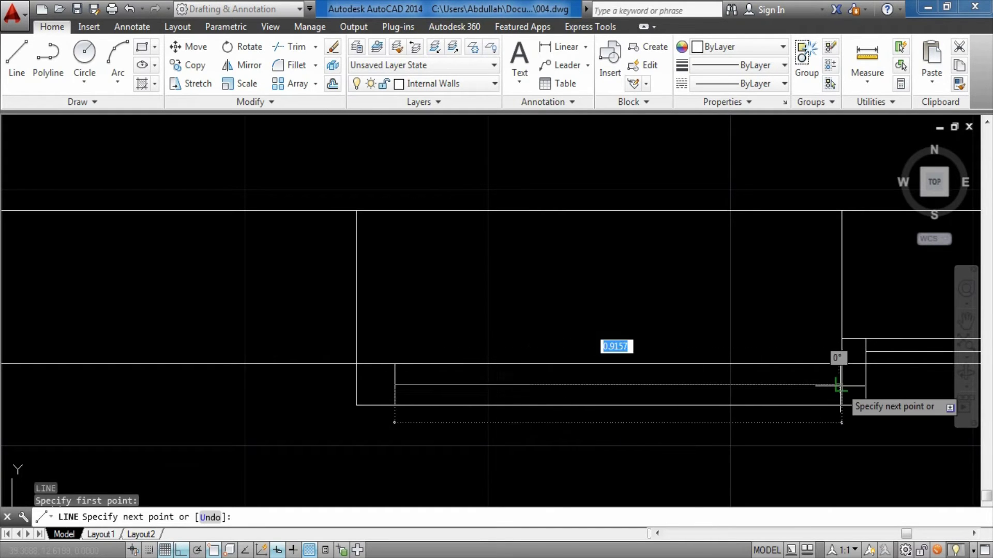
{"action": "left_click", "coordinate": [842, 384]}
{"action": "key", "text": "Escape"}
{"action": "scroll", "coordinate": [880, 419], "scroll_direction": "down", "scroll_amount": 2}
{"action": "scroll", "coordinate": [881, 419], "scroll_direction": "up", "scroll_amount": 2}
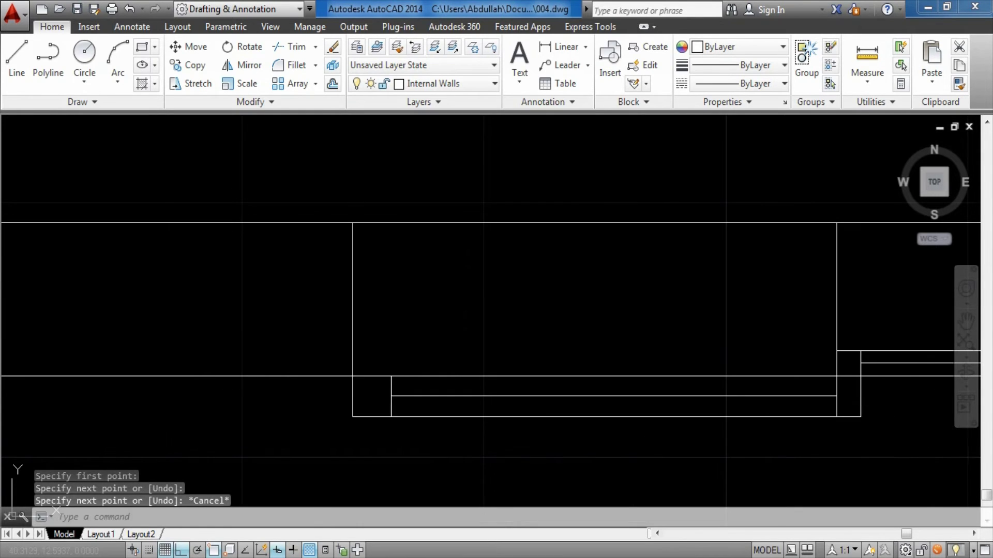
{"action": "left_click", "coordinate": [893, 392]}
{"action": "left_click", "coordinate": [326, 430]}
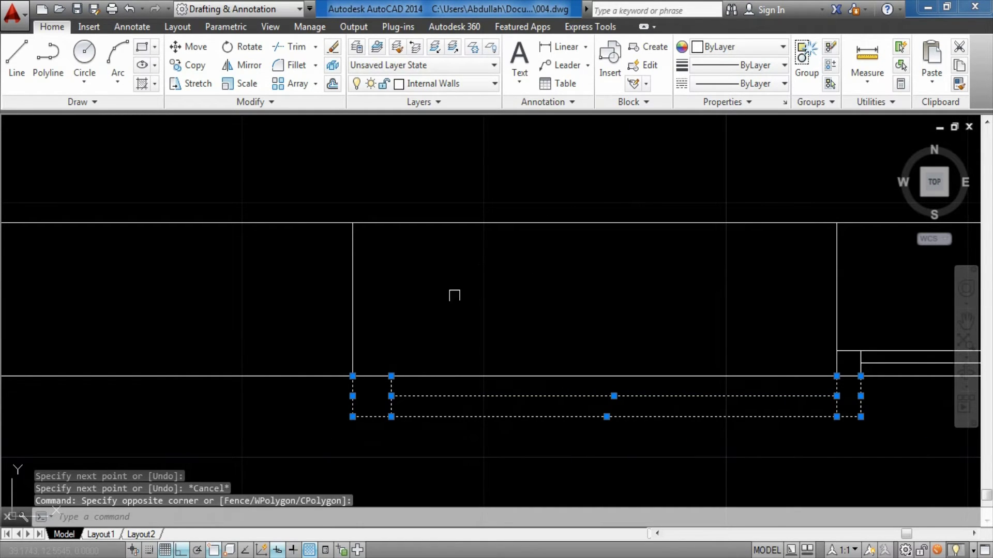
- Save the new window frame as block fdf and select it
{"action": "left_click", "coordinate": [646, 47]}
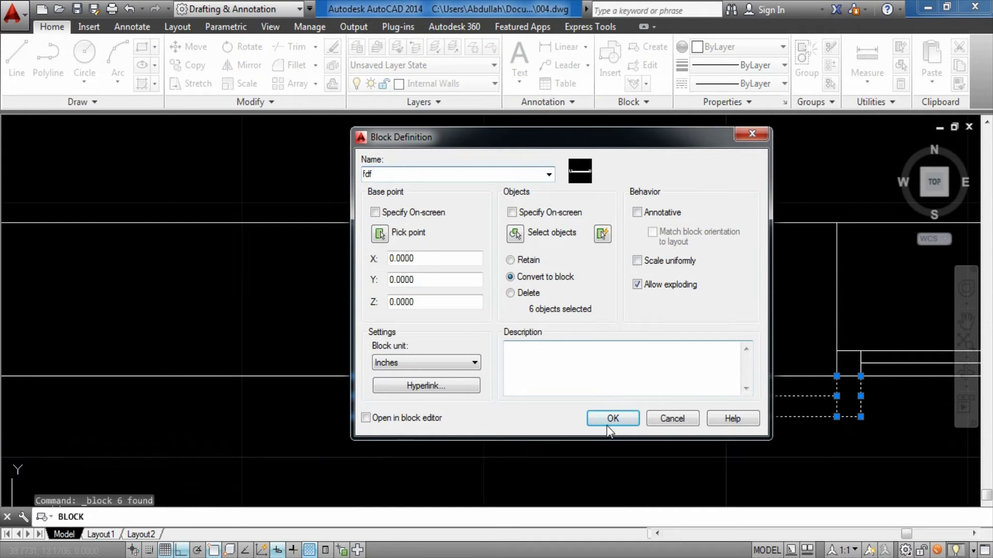
{"action": "left_click", "coordinate": [613, 417]}
{"action": "left_click", "coordinate": [645, 410]}
{"action": "left_click", "coordinate": [777, 402]}
- Mirror block fdf about a vertical line at the wall corner, keeping the original
{"action": "scroll", "coordinate": [477, 430], "scroll_direction": "down", "scroll_amount": 2}
{"action": "scroll", "coordinate": [620, 415], "scroll_direction": "up", "scroll_amount": 4}
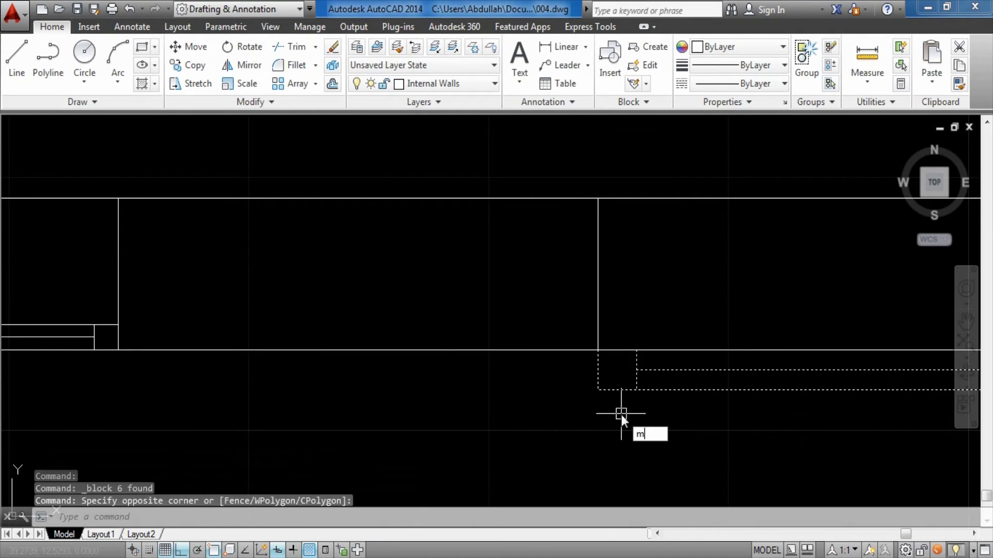
{"action": "type", "text": "i"}
{"action": "key", "text": "Return"}
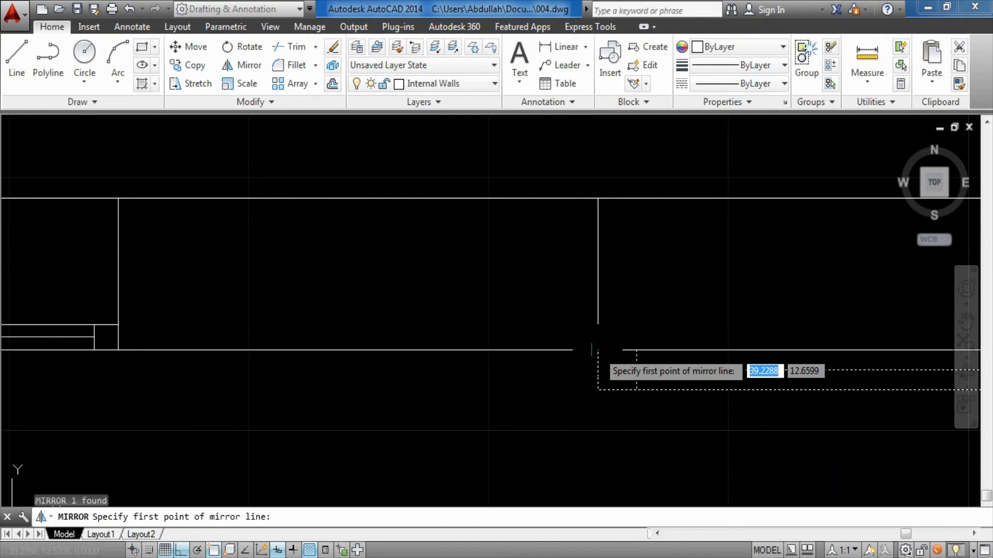
{"action": "left_click", "coordinate": [597, 350]}
{"action": "left_click", "coordinate": [622, 140]}
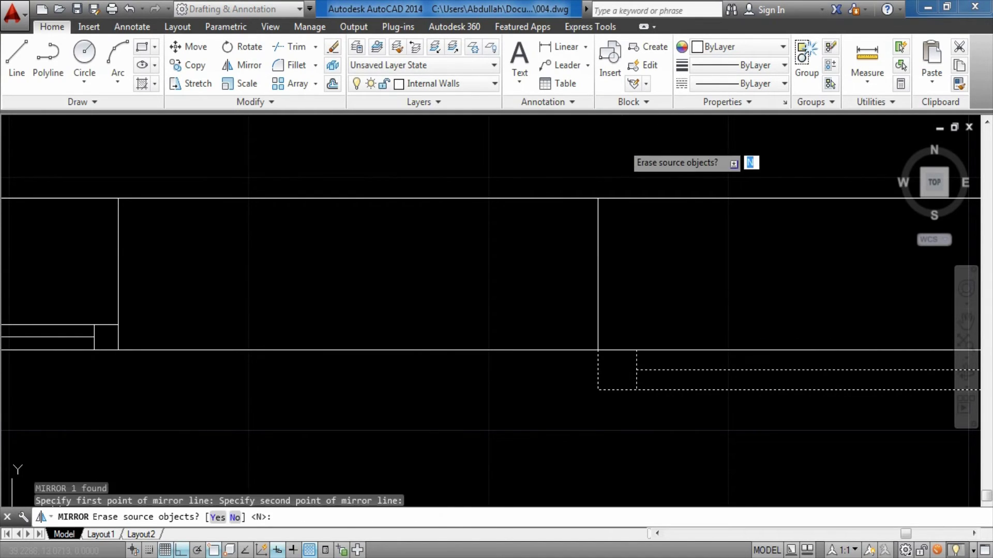
{"action": "key", "text": "Return"}
{"action": "scroll", "coordinate": [515, 258], "scroll_direction": "down", "scroll_amount": 6}
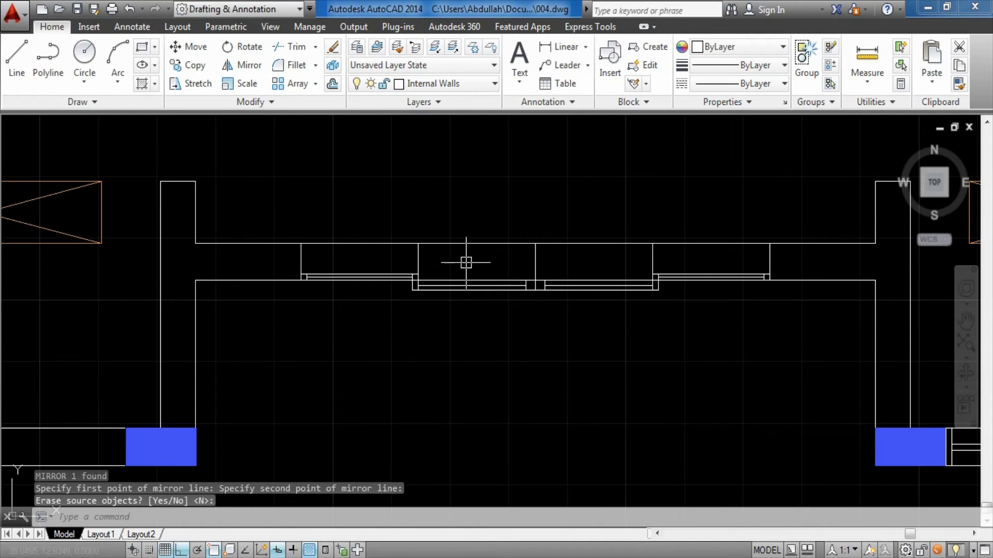
{"action": "scroll", "coordinate": [465, 263], "scroll_direction": "up", "scroll_amount": 1}
{"action": "scroll", "coordinate": [412, 295], "scroll_direction": "up", "scroll_amount": 1}
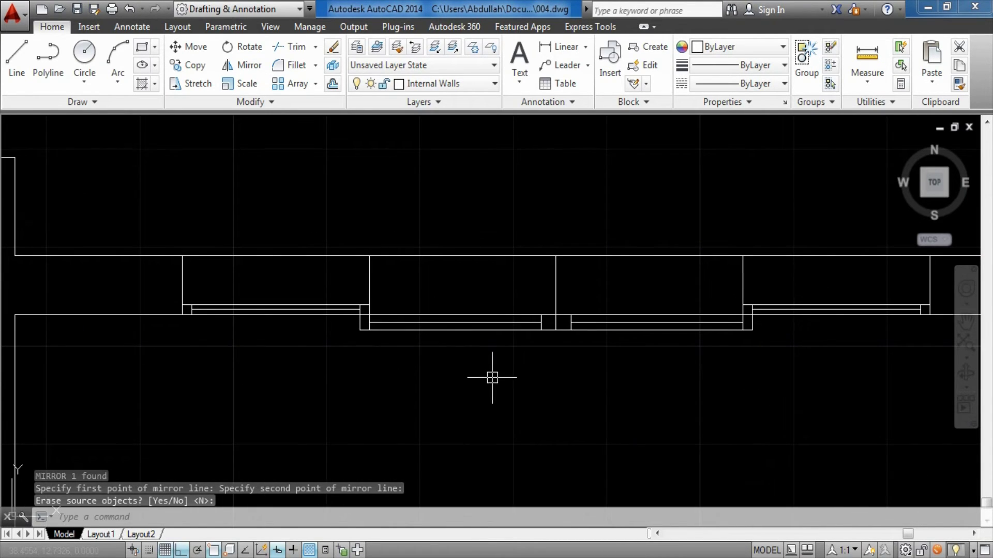
{"action": "scroll", "coordinate": [518, 461], "scroll_direction": "up", "scroll_amount": 2}
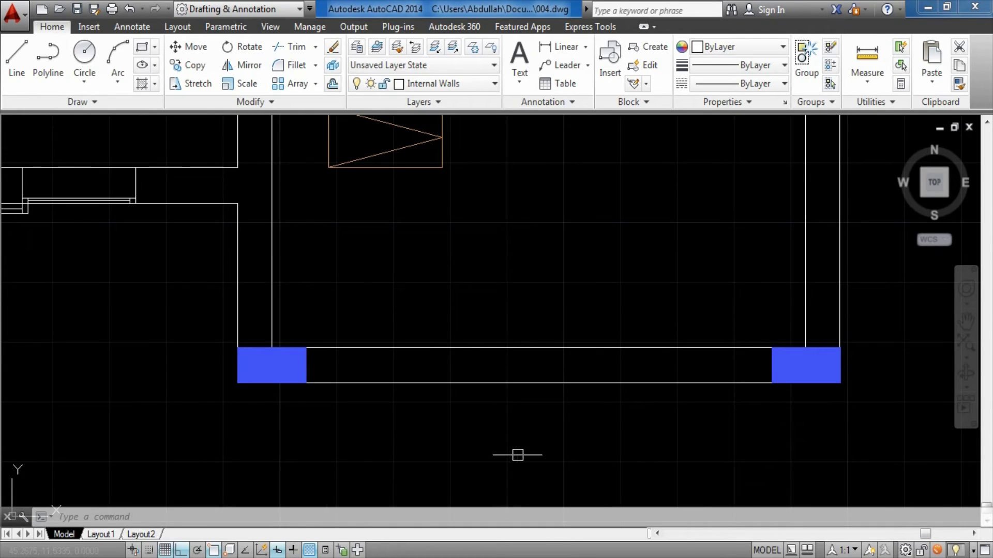
- Draw a frame rectangle snapped between the two blue columns
{"action": "middle_click_drag", "start_coordinate": [512, 418], "coordinate": [478, 423]}
{"action": "type", "text": "rec"}
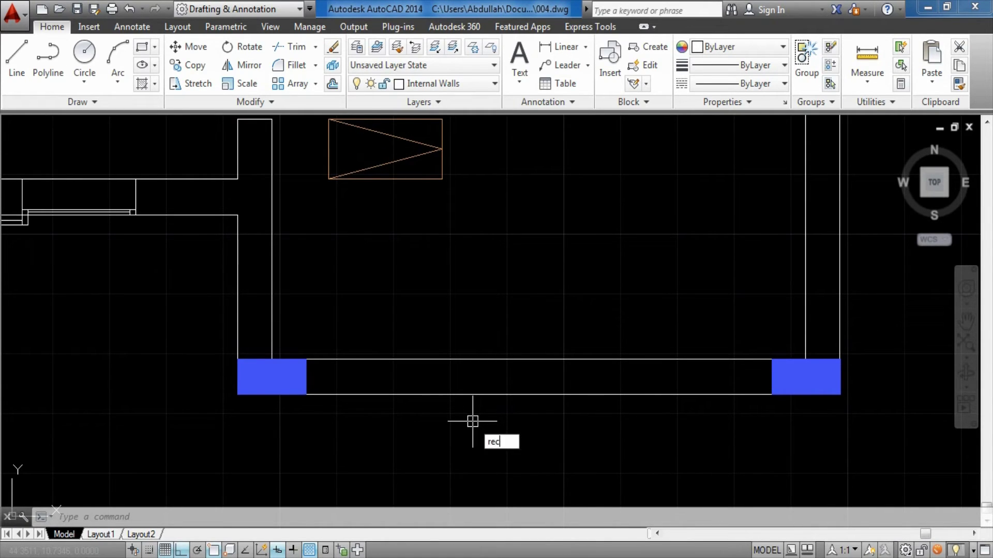
{"action": "key", "text": "Return"}
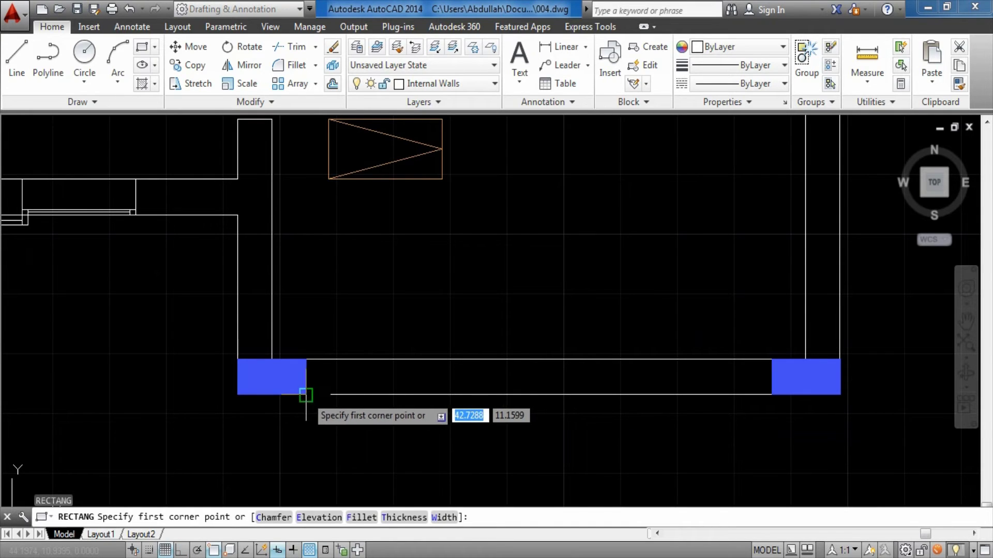
{"action": "left_click", "coordinate": [306, 394]}
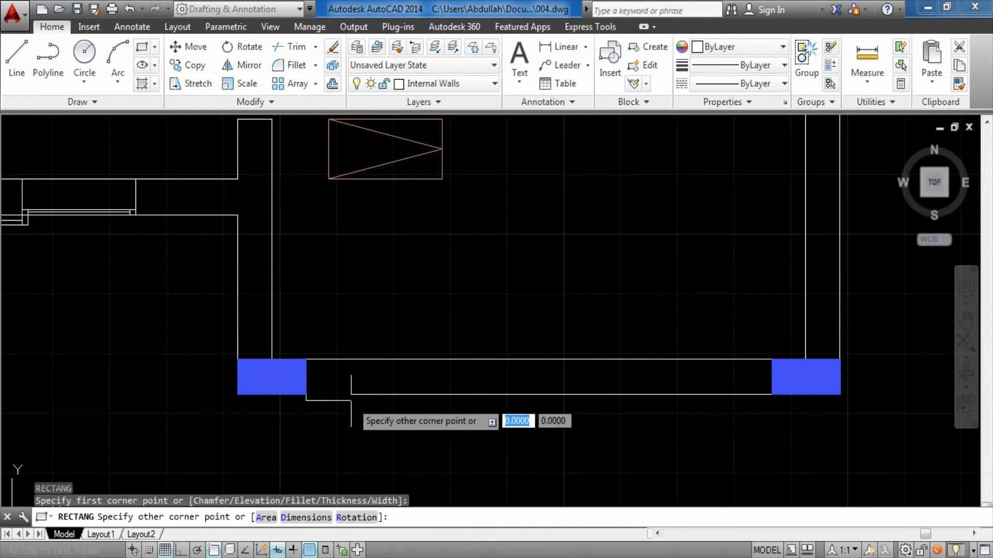
{"action": "left_click", "coordinate": [771, 359]}
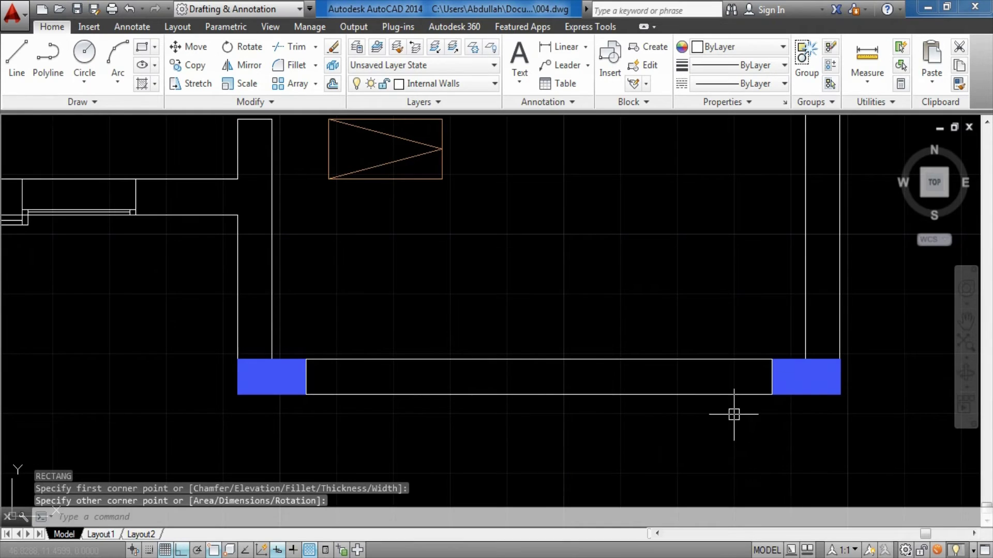
{"action": "scroll", "coordinate": [733, 414], "scroll_direction": "up", "scroll_amount": 4}
{"action": "scroll", "coordinate": [713, 396], "scroll_direction": "down", "scroll_amount": 2}
- Offset the frame rectangle 0.05 inward
{"action": "type", "text": "o"}
{"action": "key", "text": "Return"}
{"action": "type", "text": "0.05"}
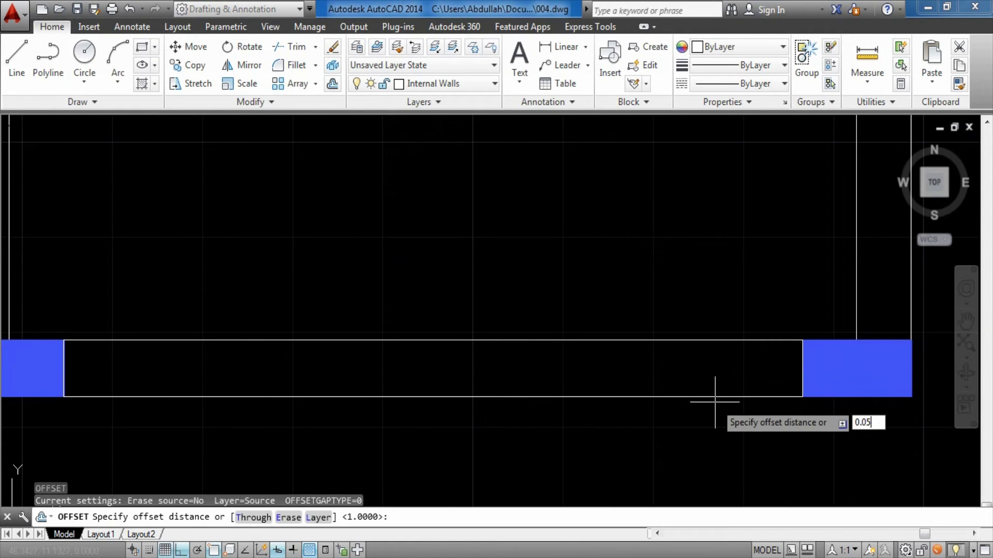
{"action": "key", "text": "Return"}
{"action": "left_click", "coordinate": [714, 396]}
{"action": "left_click", "coordinate": [714, 361]}
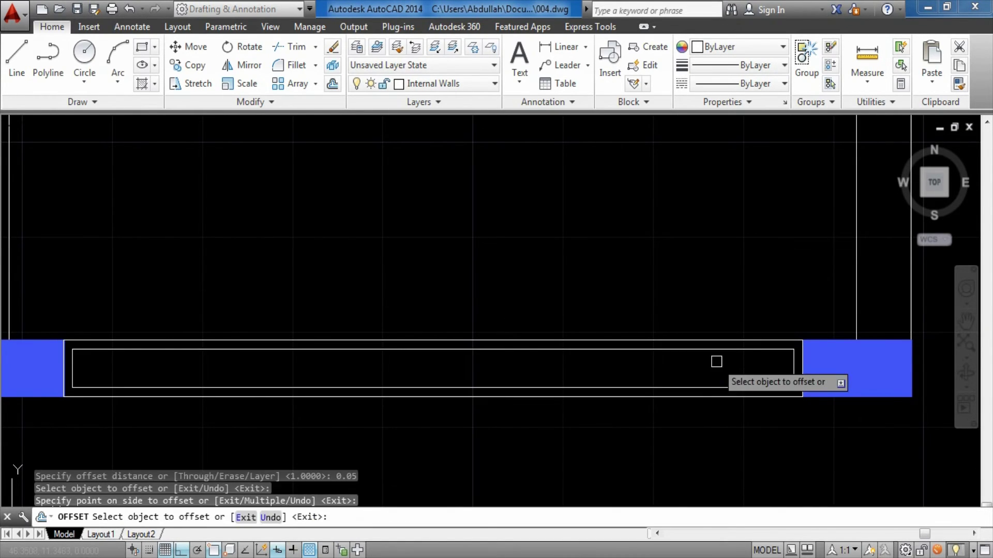
{"action": "key", "text": "Escape"}
- Stretch the inner rectangle's top edge onto the outer frame line
{"action": "left_click", "coordinate": [456, 352]}
{"action": "scroll", "coordinate": [456, 350], "scroll_direction": "up", "scroll_amount": 2}
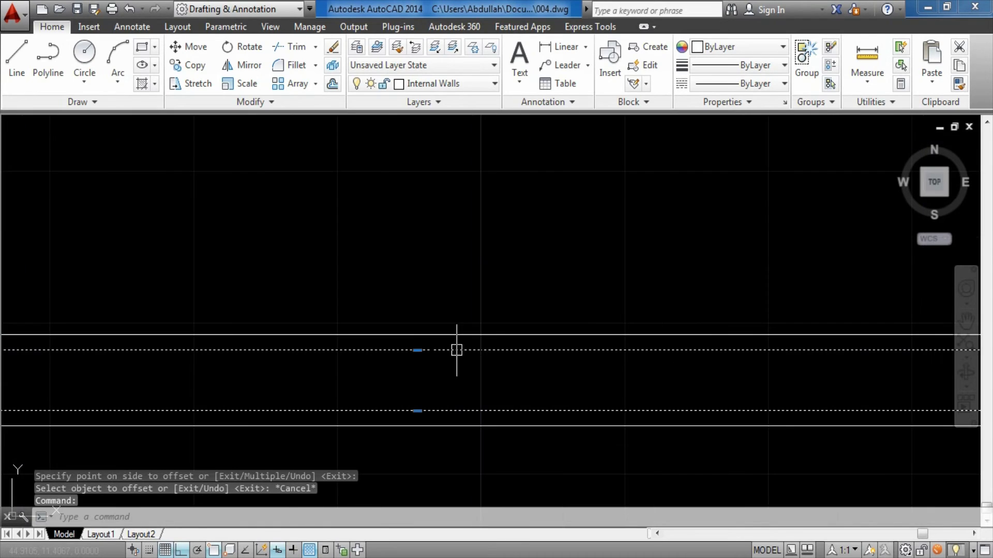
{"action": "left_click", "coordinate": [416, 350]}
{"action": "left_click", "coordinate": [416, 335]}
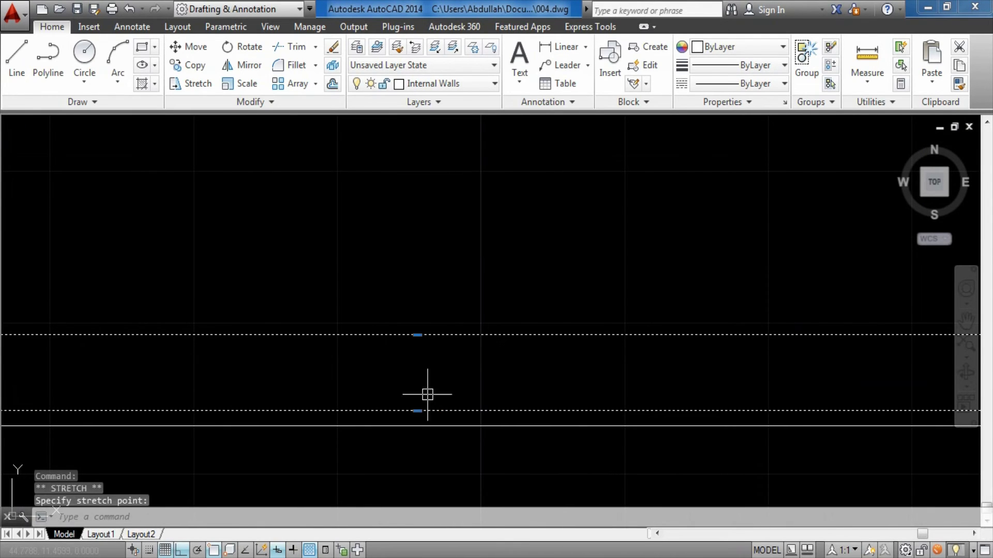
{"action": "left_click", "coordinate": [418, 411]}
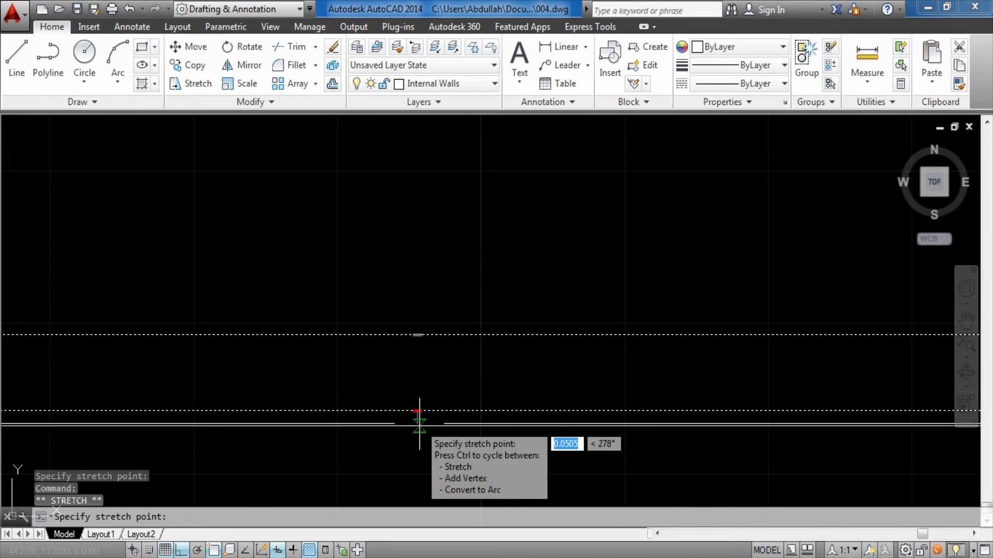
{"action": "key", "text": "Escape"}
{"action": "scroll", "coordinate": [638, 405], "scroll_direction": "down", "scroll_amount": 3}
{"action": "scroll", "coordinate": [672, 409], "scroll_direction": "up", "scroll_amount": 3}
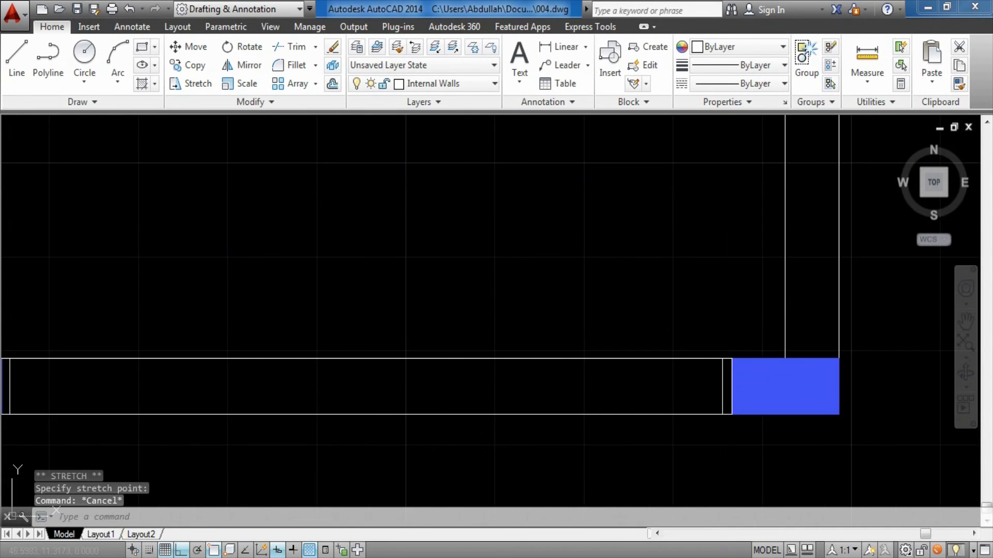
{"action": "scroll", "coordinate": [726, 403], "scroll_direction": "down", "scroll_amount": 3}
{"action": "middle_click_drag", "start_coordinate": [522, 383], "coordinate": [603, 406]}
{"action": "key", "text": "l"}
{"action": "key", "text": "Return"}
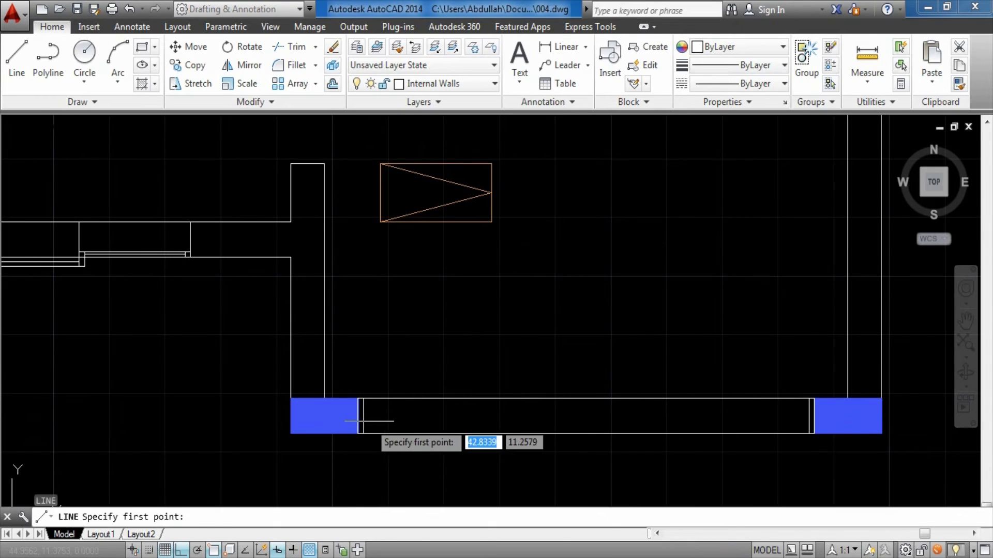
- Draw a centre line across the frame between the inner uprights
{"action": "left_click", "coordinate": [363, 417]}
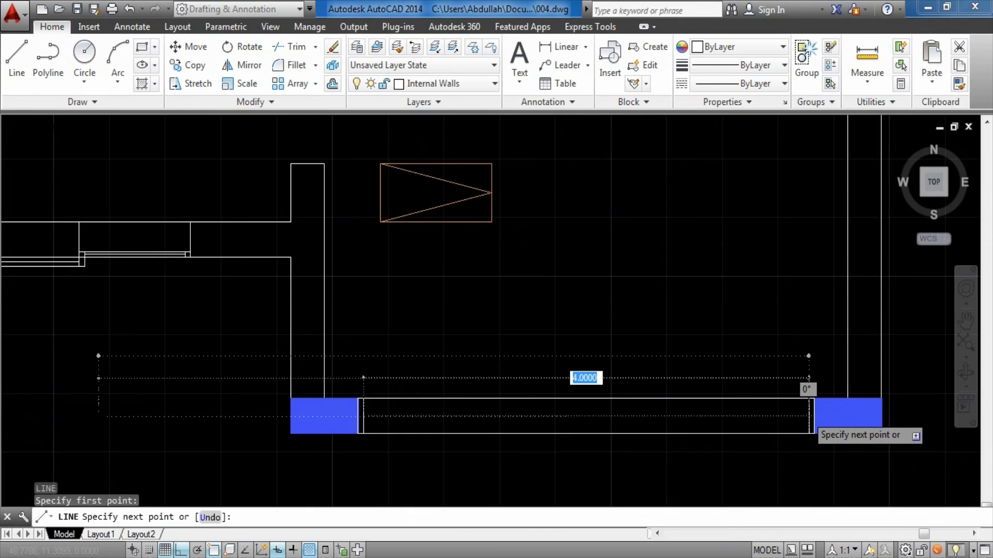
{"action": "scroll", "coordinate": [810, 417], "scroll_direction": "up", "scroll_amount": 2}
{"action": "scroll", "coordinate": [810, 419], "scroll_direction": "up", "scroll_amount": 2}
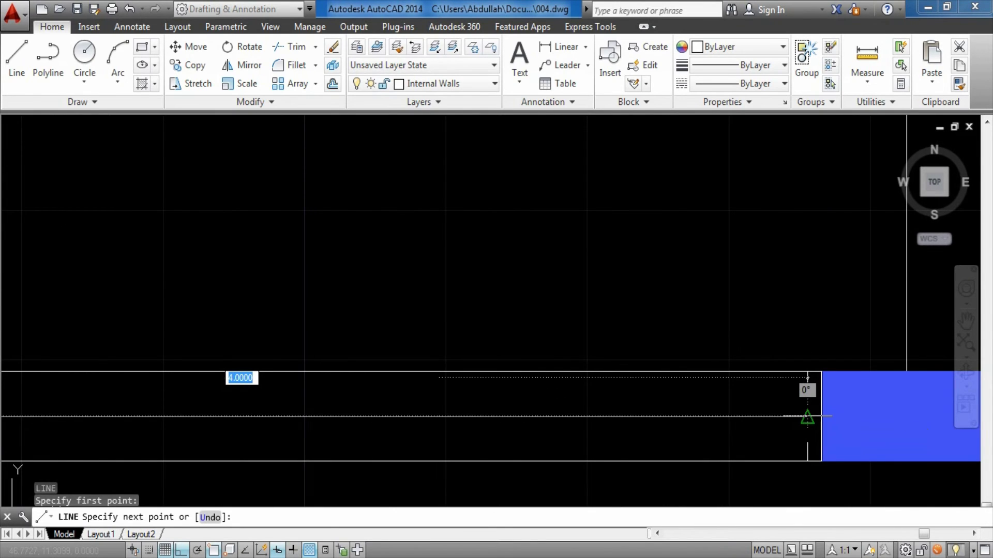
{"action": "left_click", "coordinate": [807, 417]}
{"action": "key", "text": "Escape"}
{"action": "scroll", "coordinate": [807, 429], "scroll_direction": "down", "scroll_amount": 4}
{"action": "middle_click_drag", "start_coordinate": [660, 421], "coordinate": [752, 426]}
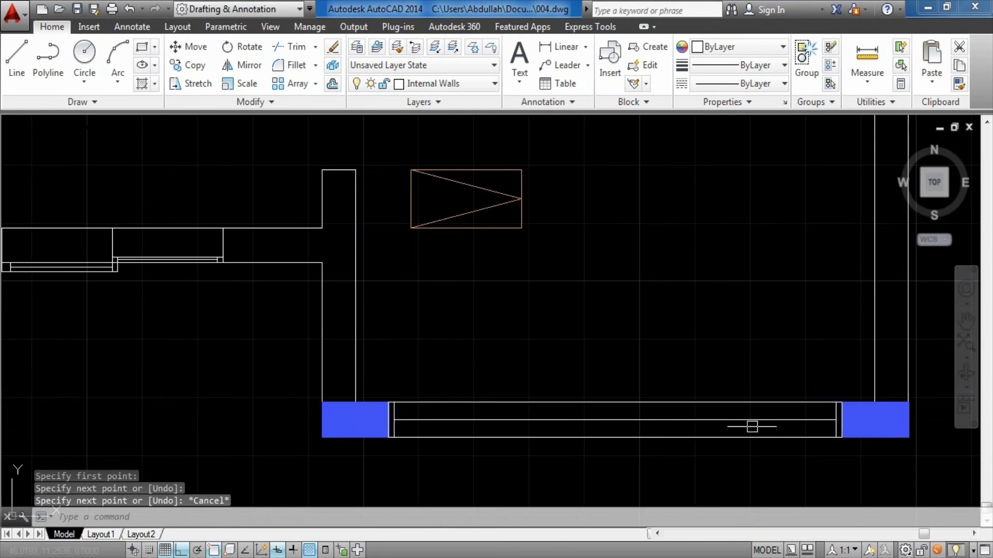
{"action": "scroll", "coordinate": [610, 425], "scroll_direction": "up", "scroll_amount": 2}
- Offset the centre line 0.025 to both sides, then delete the original
{"action": "key", "text": "Return"}
{"action": "type", "text": "0.02"}
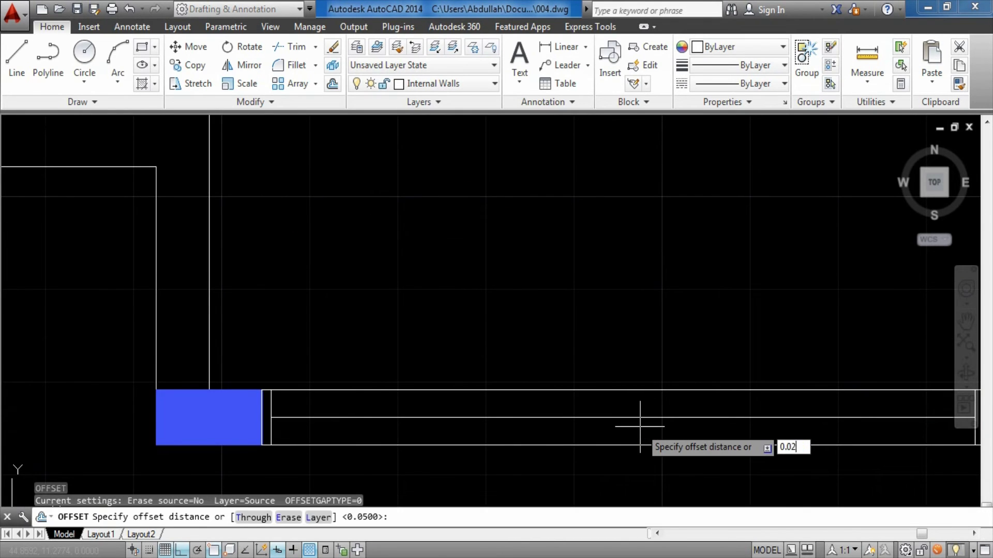
{"action": "type", "text": "5"}
{"action": "key", "text": "Return"}
{"action": "left_click", "coordinate": [646, 418]}
{"action": "left_click", "coordinate": [658, 357]}
{"action": "scroll", "coordinate": [648, 410], "scroll_direction": "up", "scroll_amount": 2}
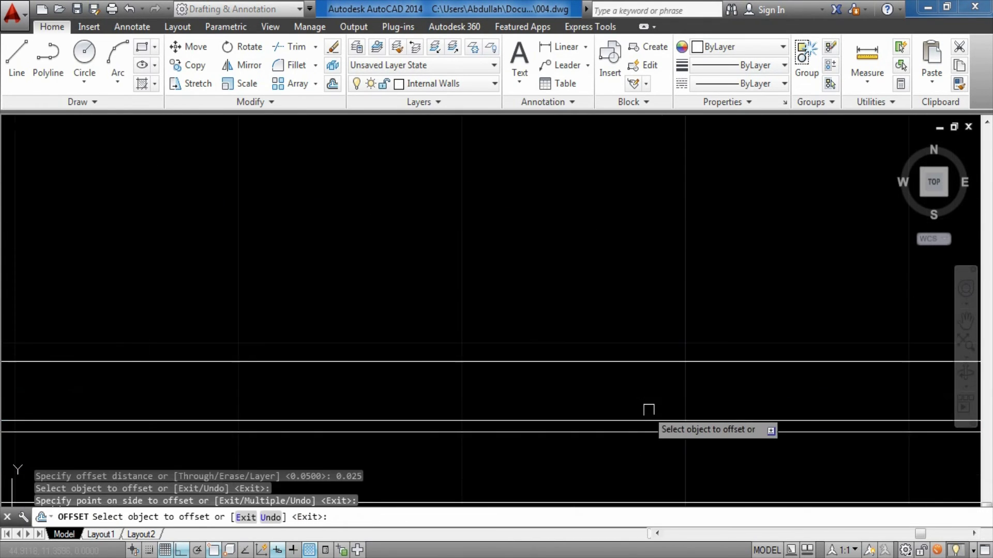
{"action": "left_click", "coordinate": [665, 432]}
{"action": "left_click", "coordinate": [666, 467]}
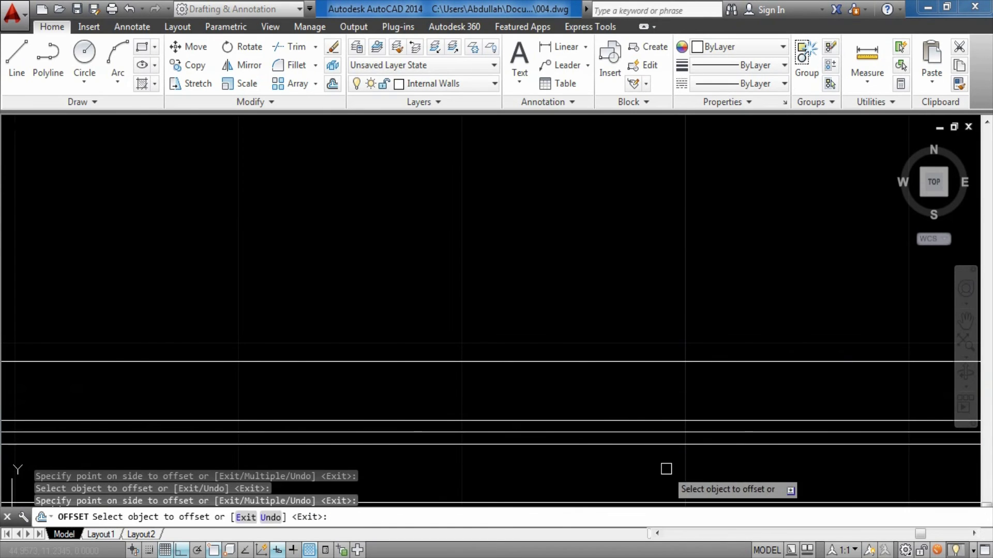
{"action": "key", "text": "Escape"}
{"action": "left_click", "coordinate": [682, 432]}
{"action": "key", "text": "Delete"}
{"action": "scroll", "coordinate": [683, 413], "scroll_direction": "down", "scroll_amount": 3}
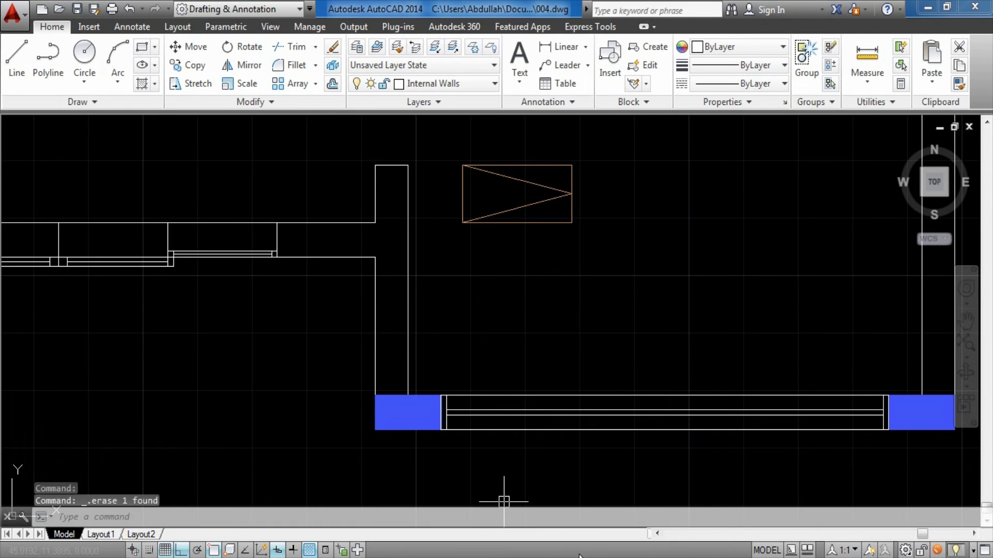
- Bring the curved-wall area into view and freeze the stairs layer
{"action": "scroll", "coordinate": [564, 455], "scroll_direction": "down", "scroll_amount": 2}
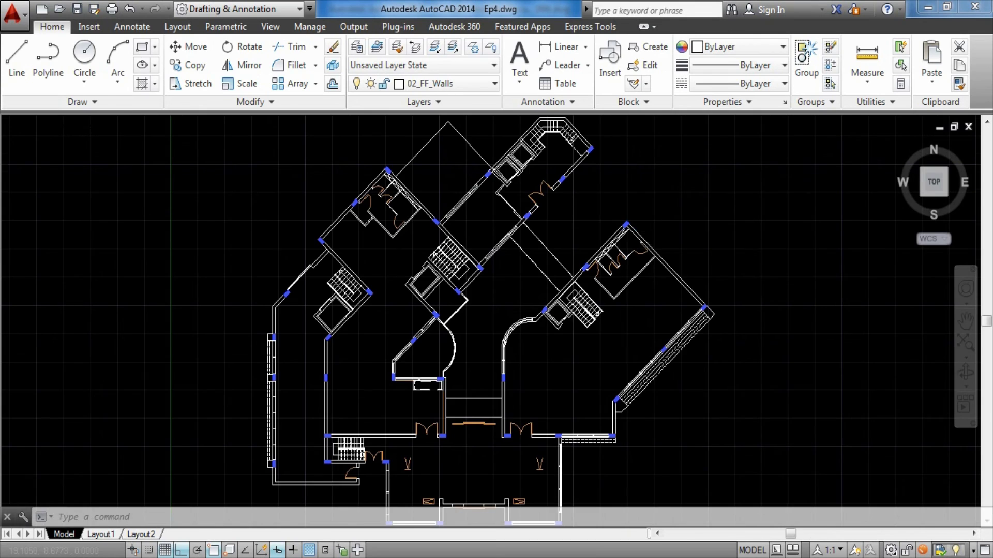
{"action": "scroll", "coordinate": [443, 339], "scroll_direction": "up", "scroll_amount": 3}
{"action": "scroll", "coordinate": [443, 339], "scroll_direction": "up", "scroll_amount": 3}
{"action": "middle_click_drag", "start_coordinate": [443, 340], "coordinate": [499, 250]}
{"action": "scroll", "coordinate": [500, 250], "scroll_direction": "up", "scroll_amount": 2}
{"action": "scroll", "coordinate": [581, 284], "scroll_direction": "up", "scroll_amount": 2}
{"action": "scroll", "coordinate": [581, 283], "scroll_direction": "down", "scroll_amount": 3}
{"action": "scroll", "coordinate": [603, 288], "scroll_direction": "down", "scroll_amount": 4}
{"action": "scroll", "coordinate": [603, 288], "scroll_direction": "up", "scroll_amount": 1}
{"action": "scroll", "coordinate": [603, 288], "scroll_direction": "up", "scroll_amount": 3}
{"action": "scroll", "coordinate": [569, 289], "scroll_direction": "up", "scroll_amount": 2}
{"action": "mouse_move", "coordinate": [528, 234]}
{"action": "middle_mouse_down"}
{"action": "mouse_move", "coordinate": [497, 338]}
{"action": "mouse_move", "coordinate": [445, 410]}
{"action": "middle_mouse_up"}
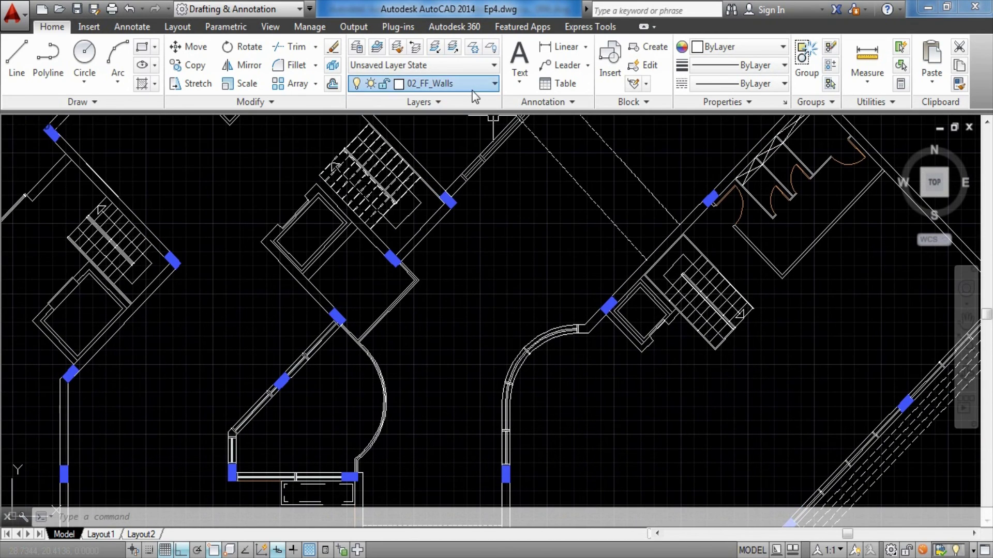
{"action": "left_click", "coordinate": [473, 89]}
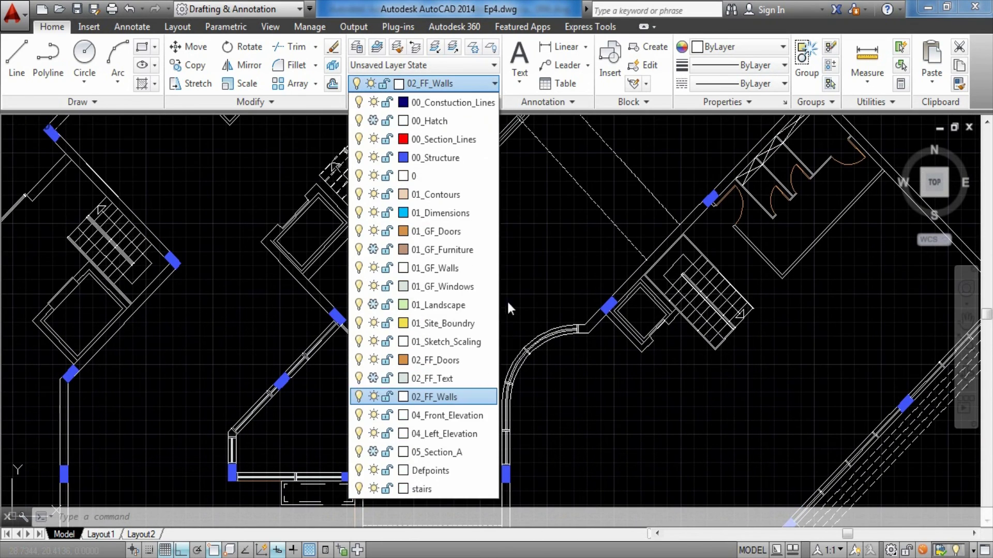
{"action": "left_click", "coordinate": [373, 488]}
- Zoom and pan to the lower wall window section of the plan
{"action": "scroll", "coordinate": [785, 341], "scroll_direction": "down", "scroll_amount": 3}
{"action": "scroll", "coordinate": [545, 136], "scroll_direction": "up", "scroll_amount": 2}
{"action": "scroll", "coordinate": [544, 136], "scroll_direction": "up", "scroll_amount": 2}
{"action": "scroll", "coordinate": [544, 136], "scroll_direction": "up", "scroll_amount": 2}
{"action": "scroll", "coordinate": [544, 136], "scroll_direction": "up", "scroll_amount": 1}
{"action": "scroll", "coordinate": [594, 155], "scroll_direction": "up", "scroll_amount": 2}
{"action": "scroll", "coordinate": [662, 232], "scroll_direction": "up", "scroll_amount": 2}
{"action": "scroll", "coordinate": [724, 290], "scroll_direction": "up", "scroll_amount": 1}
{"action": "scroll", "coordinate": [730, 292], "scroll_direction": "up", "scroll_amount": 1}
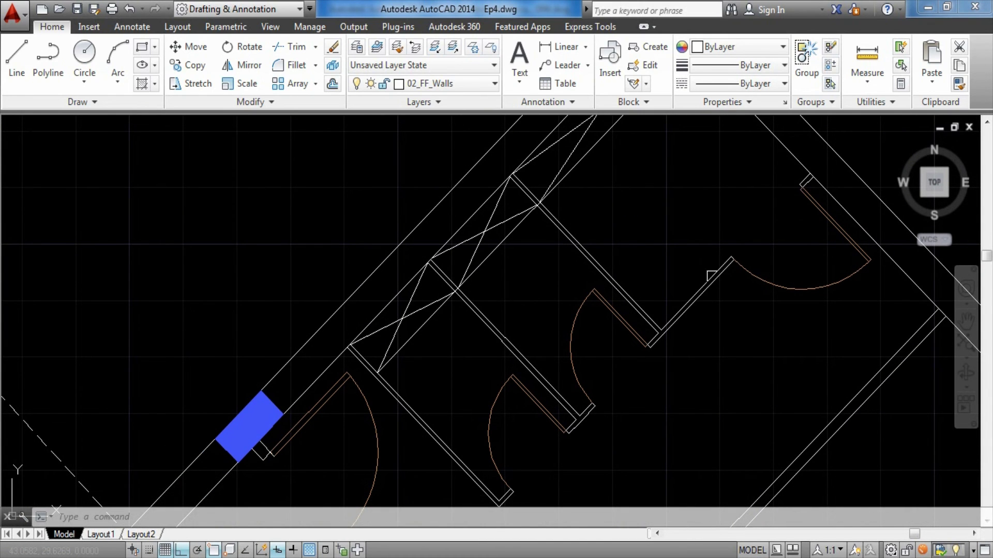
{"action": "scroll", "coordinate": [674, 293], "scroll_direction": "down", "scroll_amount": 3}
{"action": "middle_click_drag", "start_coordinate": [693, 280], "coordinate": [656, 370]}
{"action": "scroll", "coordinate": [772, 311], "scroll_direction": "up", "scroll_amount": 3}
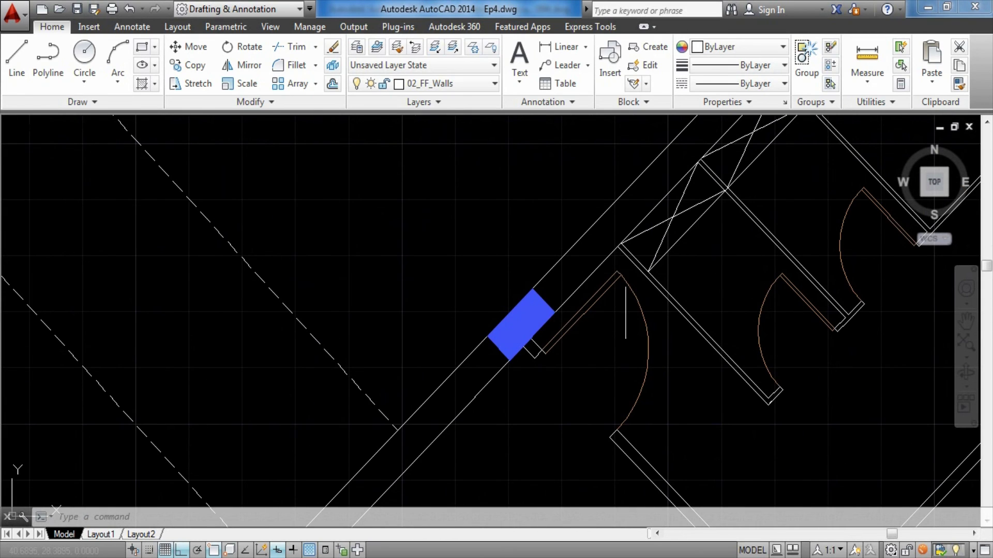
{"action": "scroll", "coordinate": [410, 259], "scroll_direction": "down", "scroll_amount": 3}
{"action": "scroll", "coordinate": [410, 259], "scroll_direction": "up", "scroll_amount": 2}
{"action": "middle_click_drag", "start_coordinate": [626, 176], "coordinate": [673, 129]}
{"action": "mouse_move", "coordinate": [549, 357]}
{"action": "middle_mouse_down"}
{"action": "mouse_move", "coordinate": [665, 244]}
{"action": "mouse_move", "coordinate": [676, 155]}
{"action": "middle_mouse_up"}
{"action": "middle_click_drag", "start_coordinate": [623, 374], "coordinate": [628, 214]}
{"action": "scroll", "coordinate": [764, 333], "scroll_direction": "up", "scroll_amount": 3}
{"action": "scroll", "coordinate": [761, 323], "scroll_direction": "up", "scroll_amount": 1}
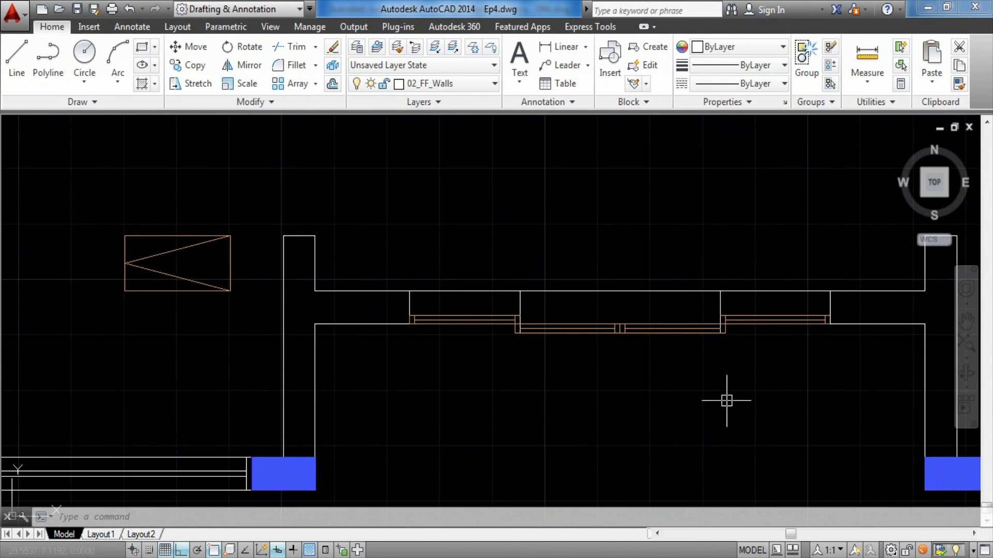